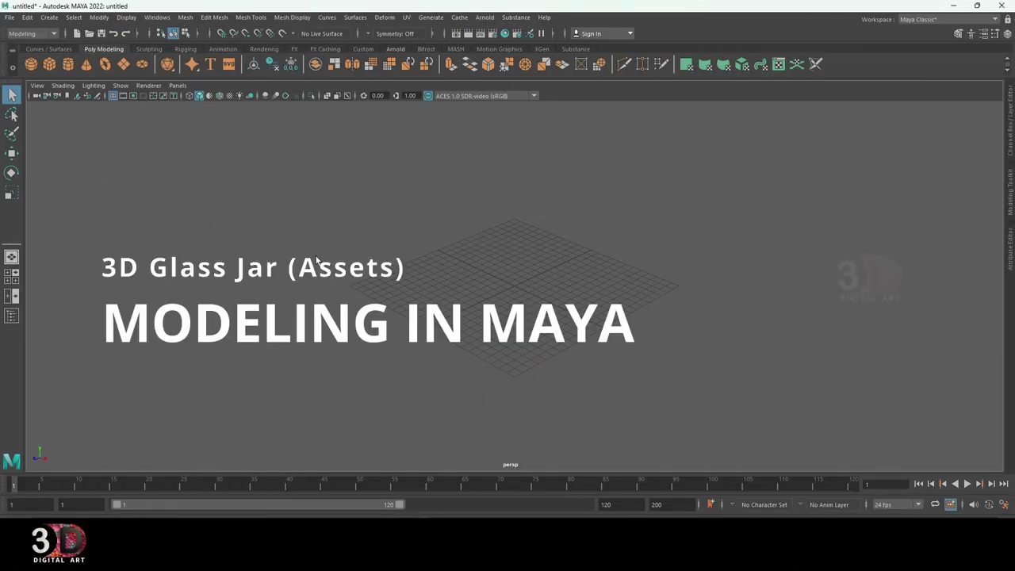
- Create a polygon cylinder at the grid origin
left_click(54, 69)
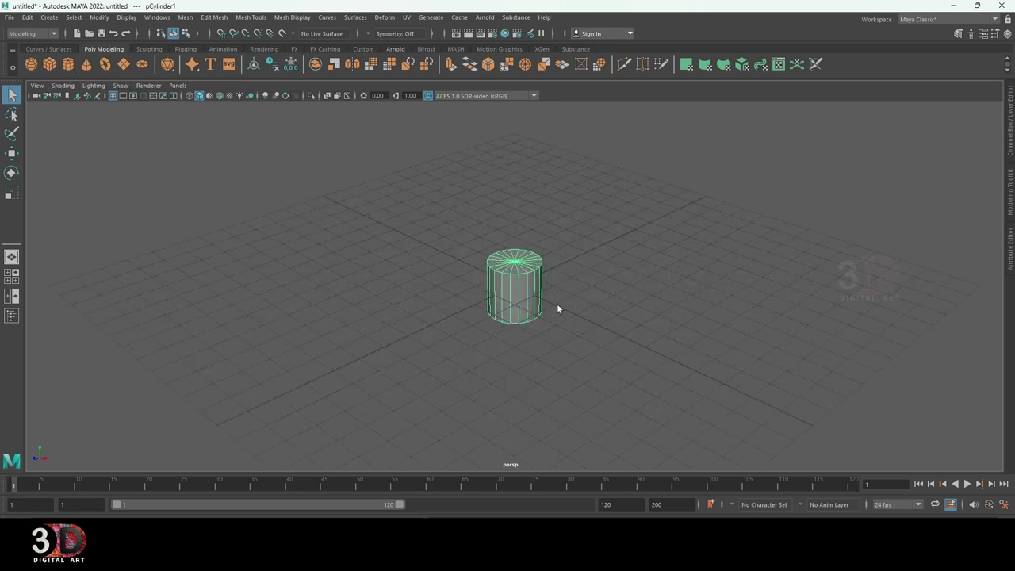
scroll(584, 287, "up", 2)
middle_click_drag(585, 286, 564, 338, "alt")
- Scale the cylinder up about 1.7 times into a wide jar base
key("r")
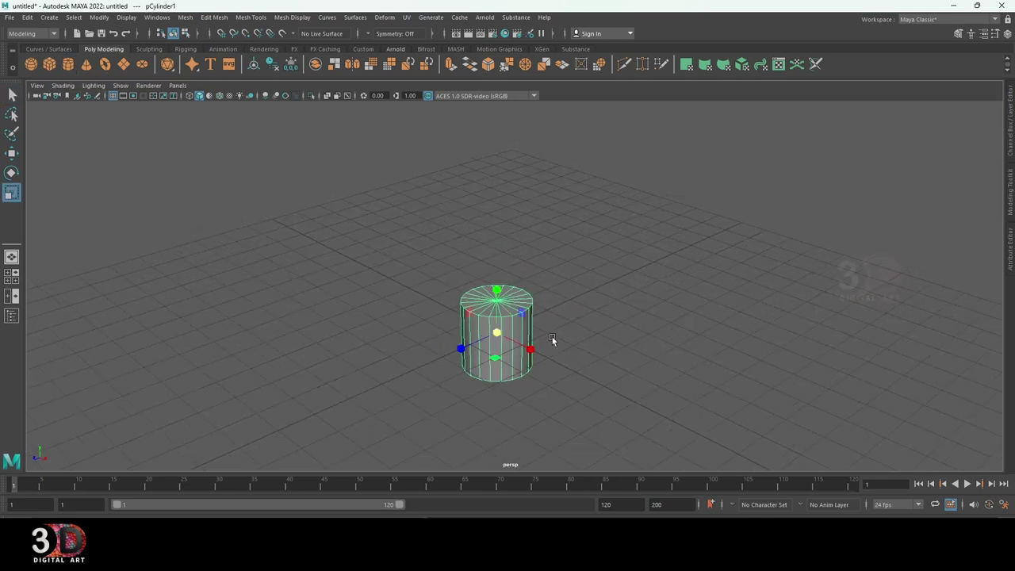
scroll(551, 339, "down", 2)
left_click_drag(503, 317, 562, 351)
key("w")
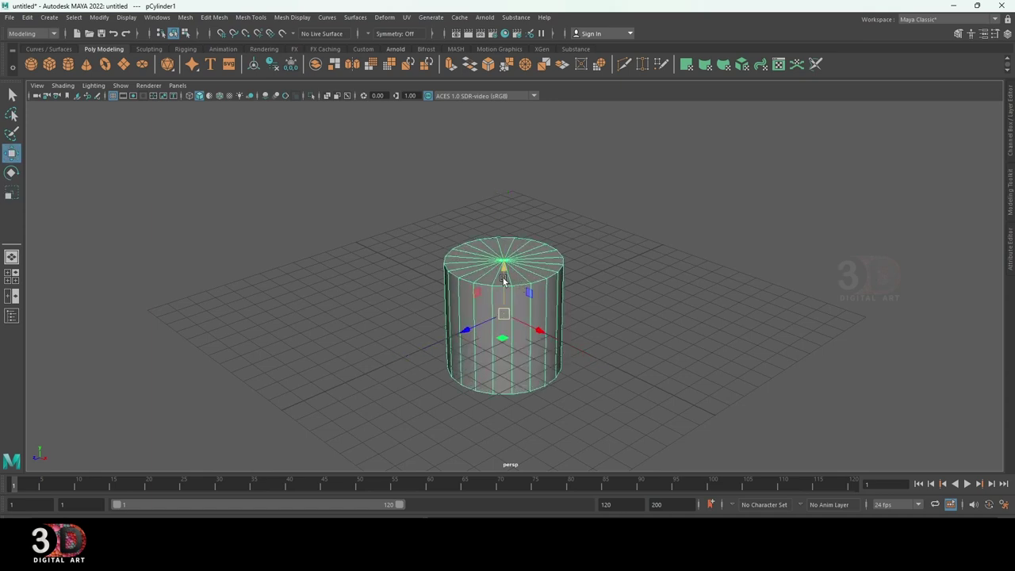
scroll(502, 280, "up", 2)
mouse_move(563, 287)
middle_mouse_down("alt")
mouse_move(554, 266)
mouse_move(465, 283)
middle_mouse_up("alt")
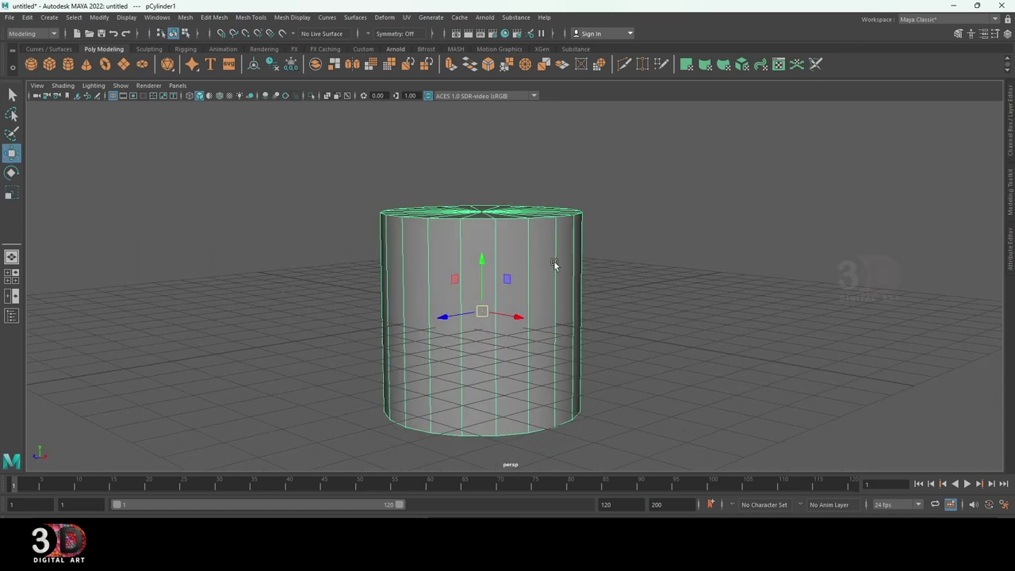
right_click_drag(464, 278, 471, 297)
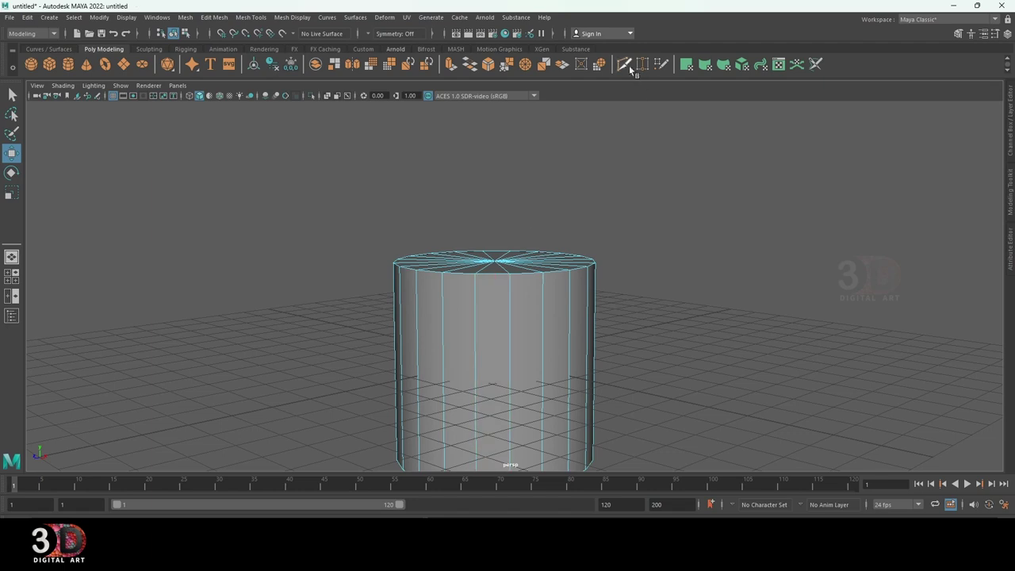
- Insert an edge loop around the cylinder and slide it up toward the top
left_click(516, 295, "ctrl")
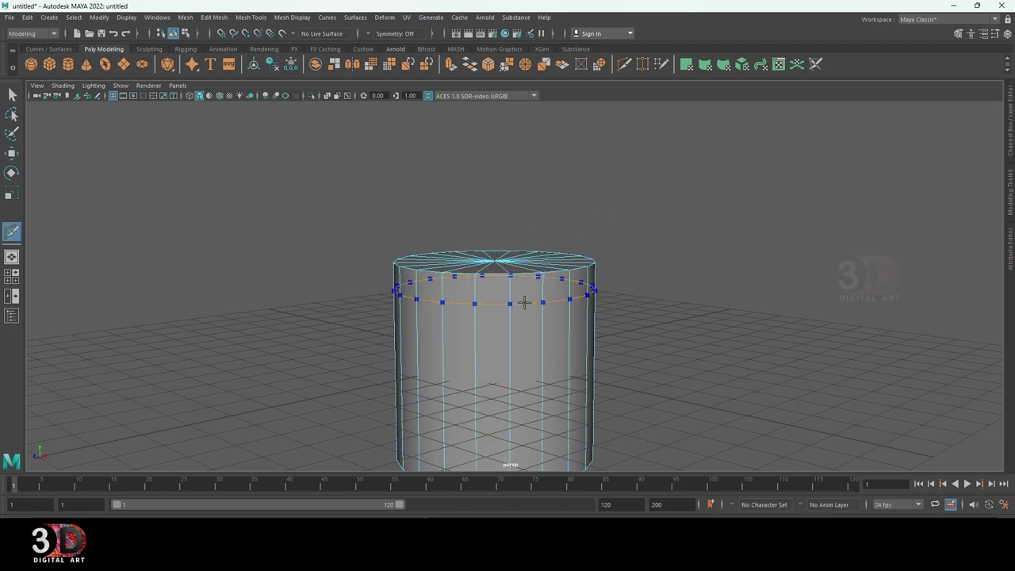
key("w")
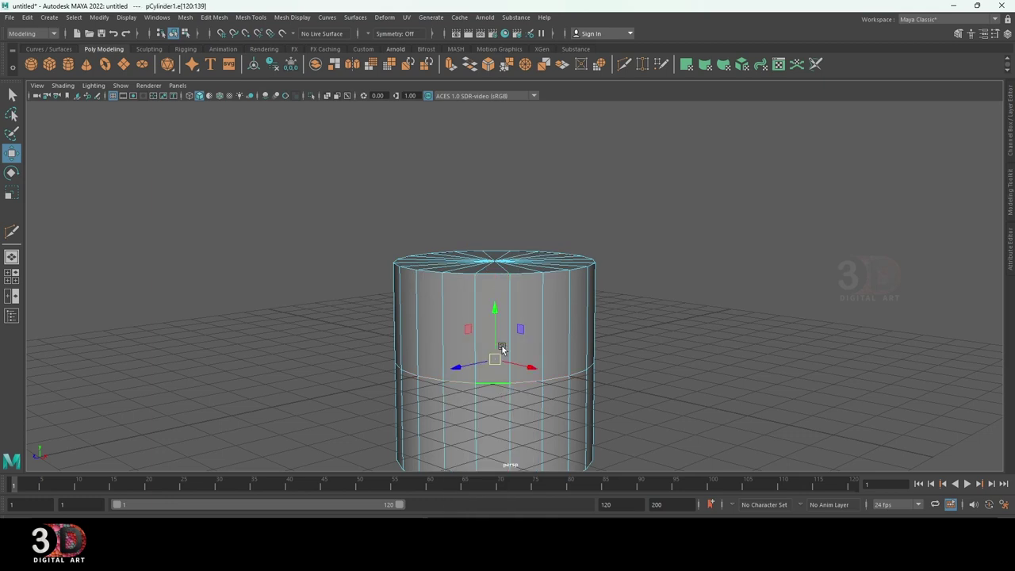
left_click_drag(501, 349, 492, 260)
left_click(681, 277)
mouse_move(682, 277)
left_mouse_down("alt")
mouse_move(648, 344)
mouse_move(594, 294)
mouse_move(561, 302)
mouse_move(621, 285)
mouse_move(603, 290)
mouse_move(606, 262)
left_mouse_up("alt")
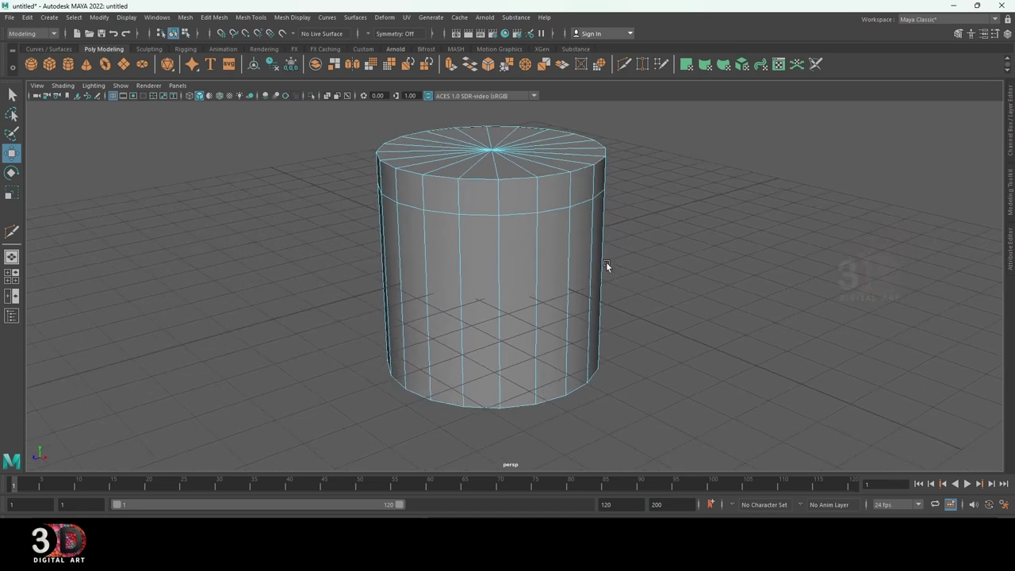
- Add a second edge loop with Multi-Cut near the top of the cylinder
double_click(437, 214)
right_click(615, 212, "shift")
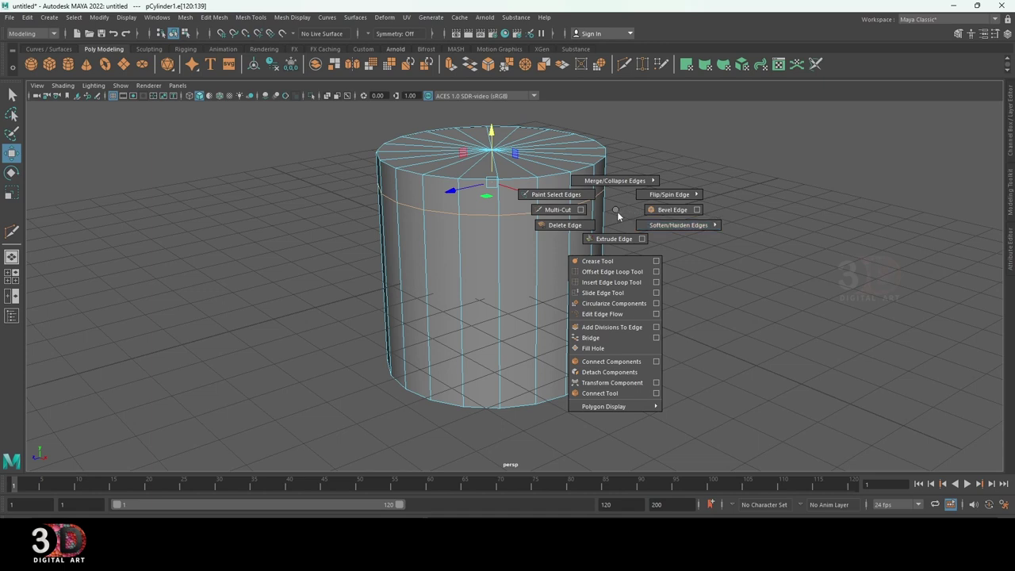
right_click_drag(659, 212, 617, 211)
left_click(624, 63)
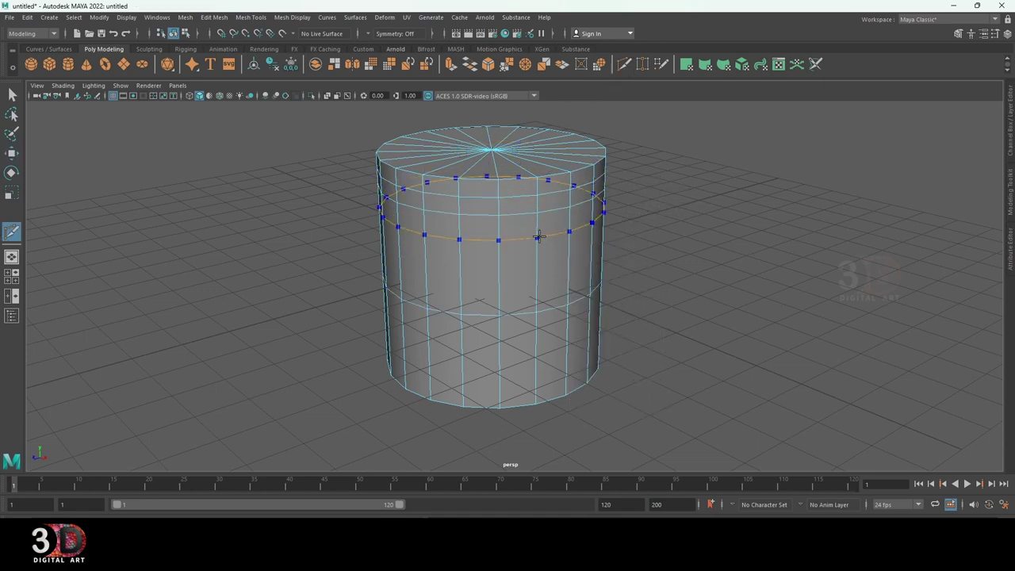
left_click(536, 228, "ctrl")
key("w")
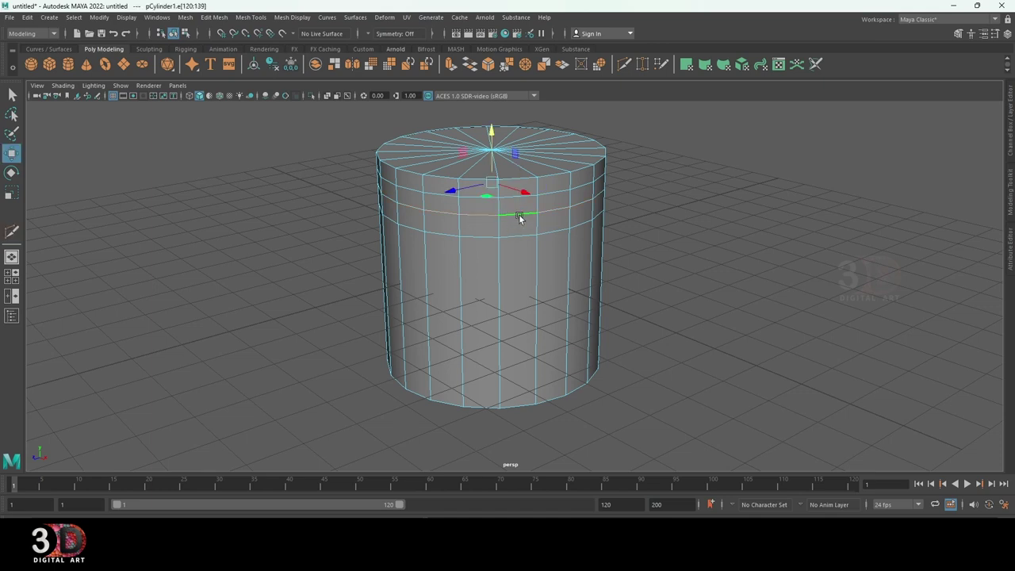
- Scale the upper edge loop inward to pinch a narrow neck below the rim
right_click(713, 189)
key("r")
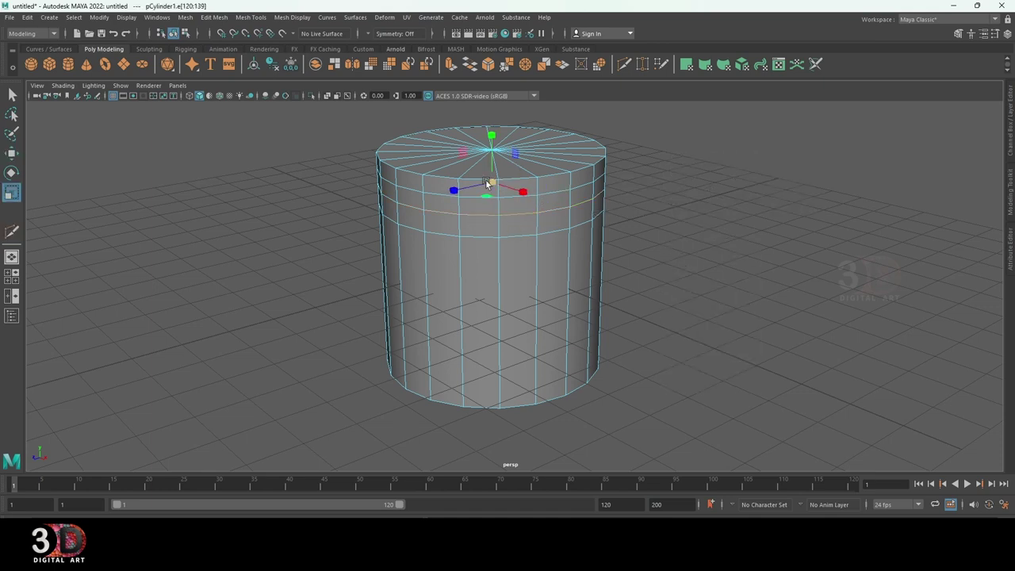
left_click_drag(486, 184, 471, 183)
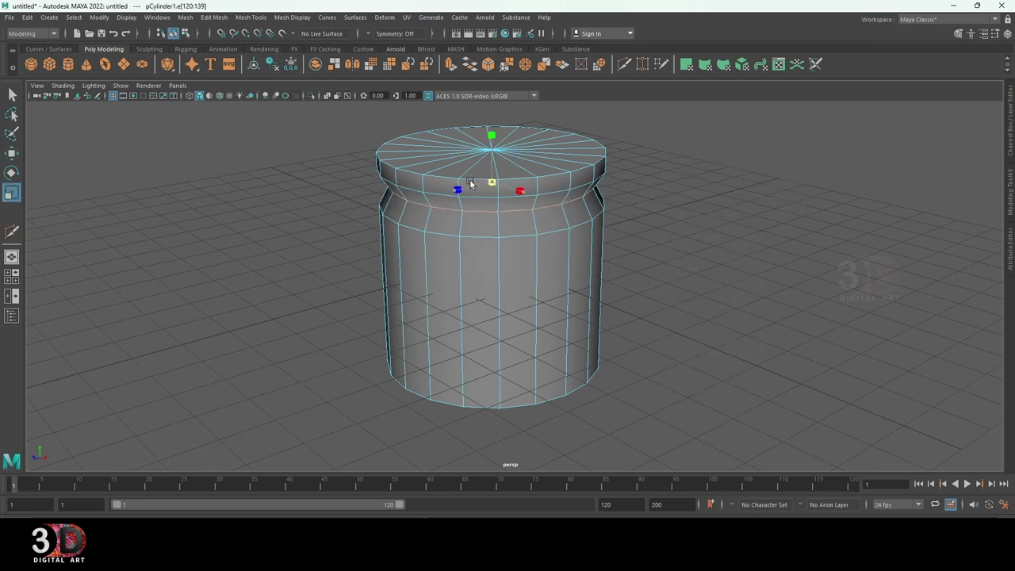
key("F8")
- Bevel the cylinder's bottom edge with 2 segments at fraction 0.1 to round the base
left_click_drag(723, 217, 555, 252, "alt")
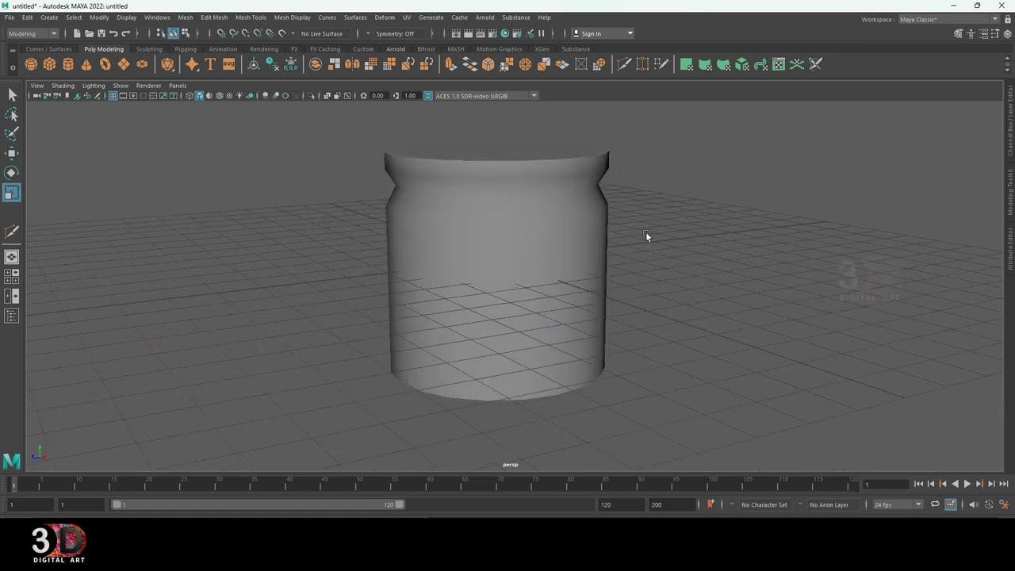
middle_click_drag(556, 254, 506, 163)
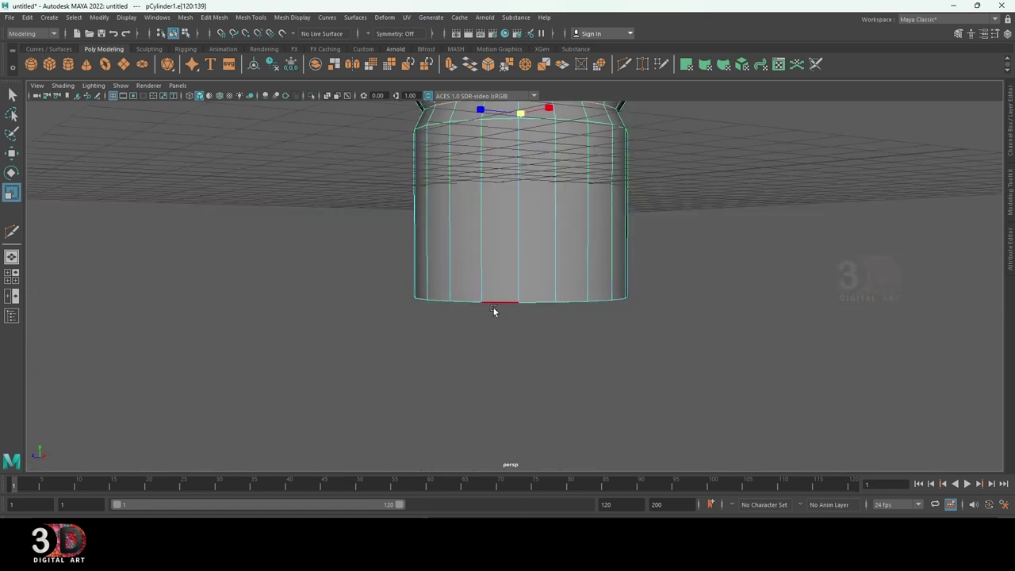
right_click_drag(670, 273, 710, 271, "shift")
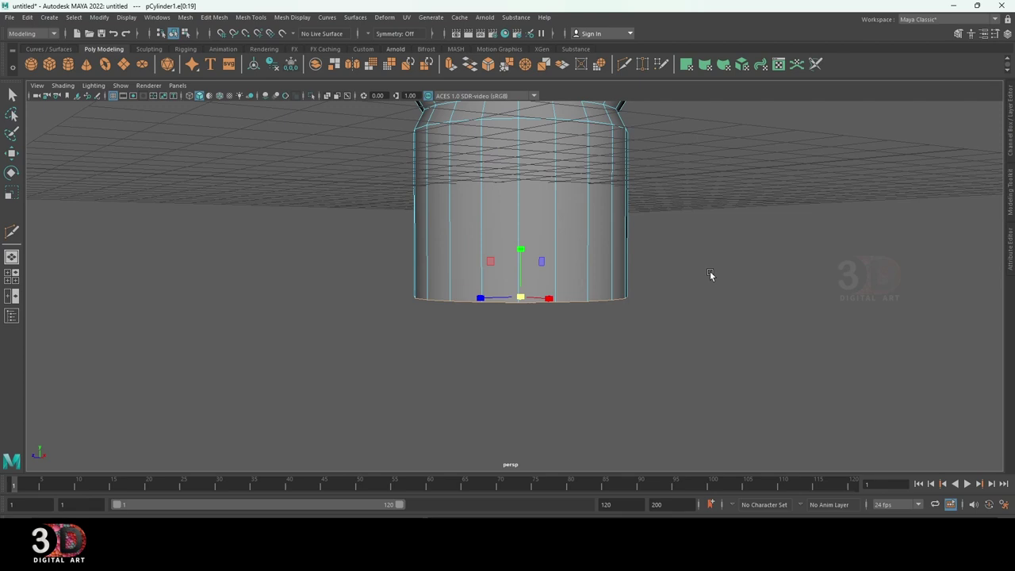
mouse_move(637, 301)
left_mouse_down()
mouse_move(623, 286)
mouse_move(634, 295)
left_mouse_up()
left_click(624, 284)
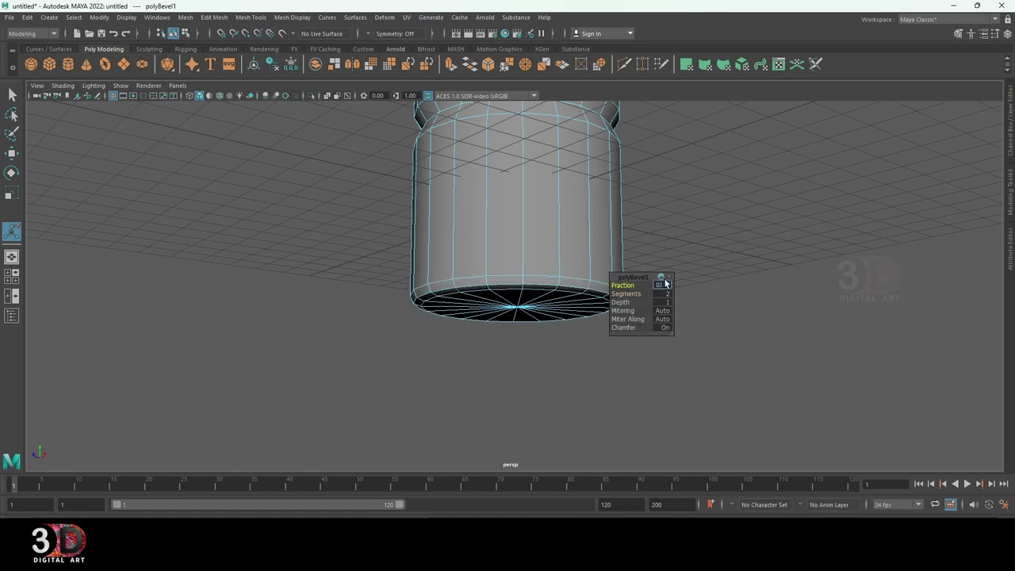
key("Return")
key("q")
key("F8")
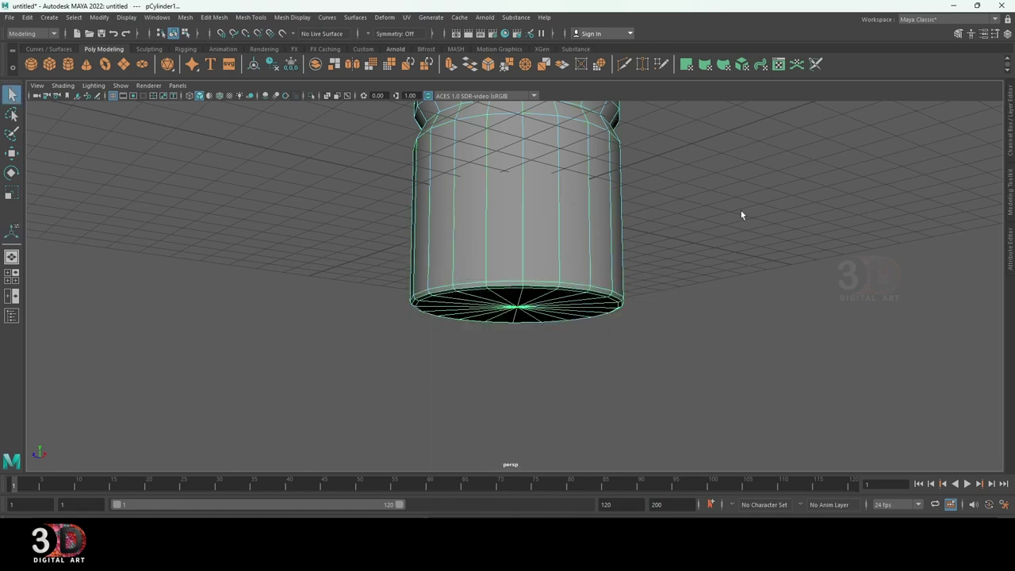
left_click(740, 212)
left_click(581, 270)
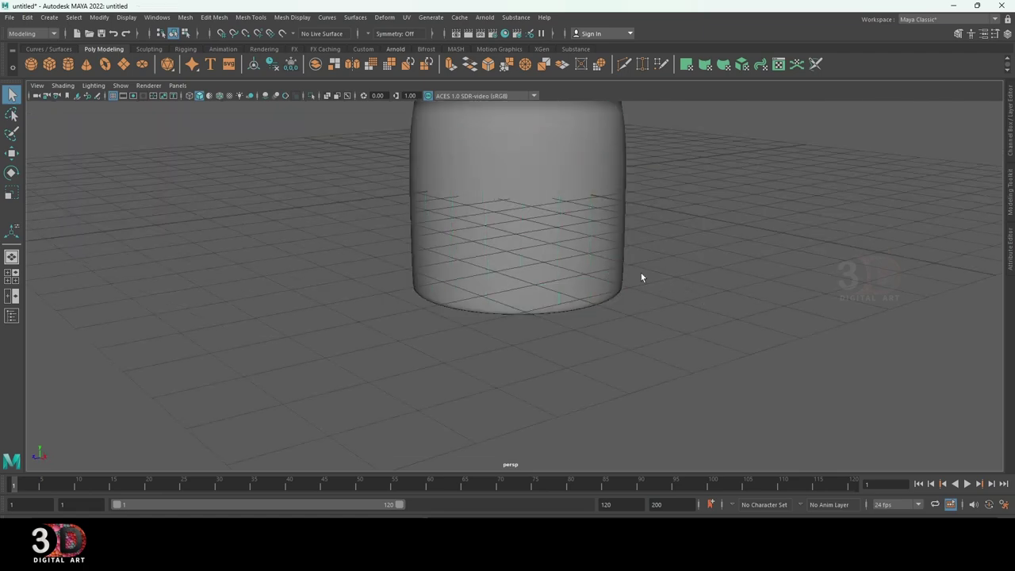
- Bevel the edge loop below the neck with a lowered Fraction and preview it smoothed
left_click_drag(641, 273, 607, 358, "alt")
right_click_drag(606, 358, 641, 339, "alt")
mouse_move(641, 339)
left_mouse_down("alt")
mouse_move(690, 272)
mouse_move(600, 322)
left_mouse_up("alt")
right_click_drag(600, 322, 476, 302, "alt")
mouse_move(476, 301)
left_mouse_down("alt")
mouse_move(535, 280)
mouse_move(714, 309)
mouse_move(592, 321)
left_mouse_up("alt")
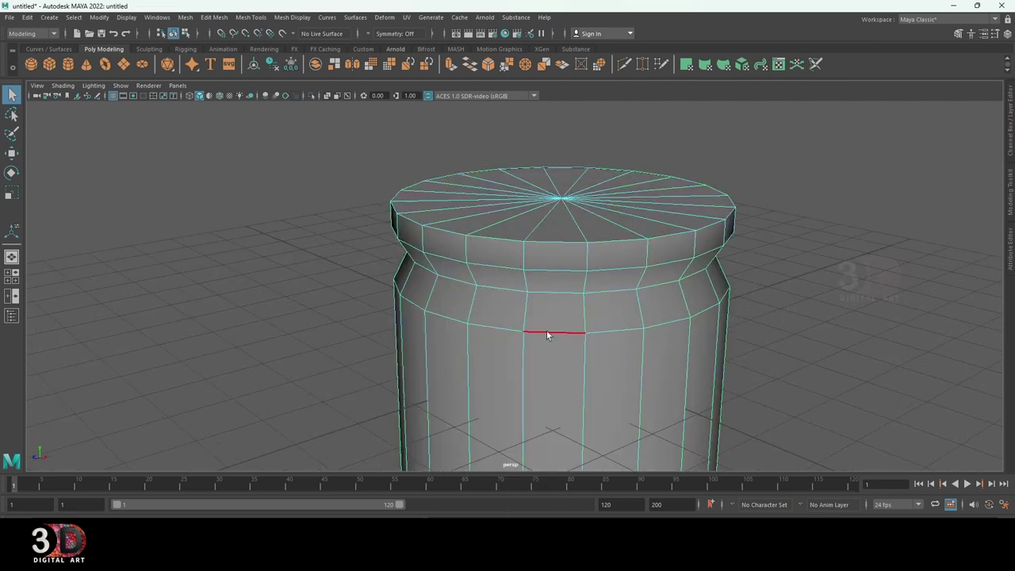
double_click(548, 334)
right_click_drag(737, 283, 793, 285, "shift")
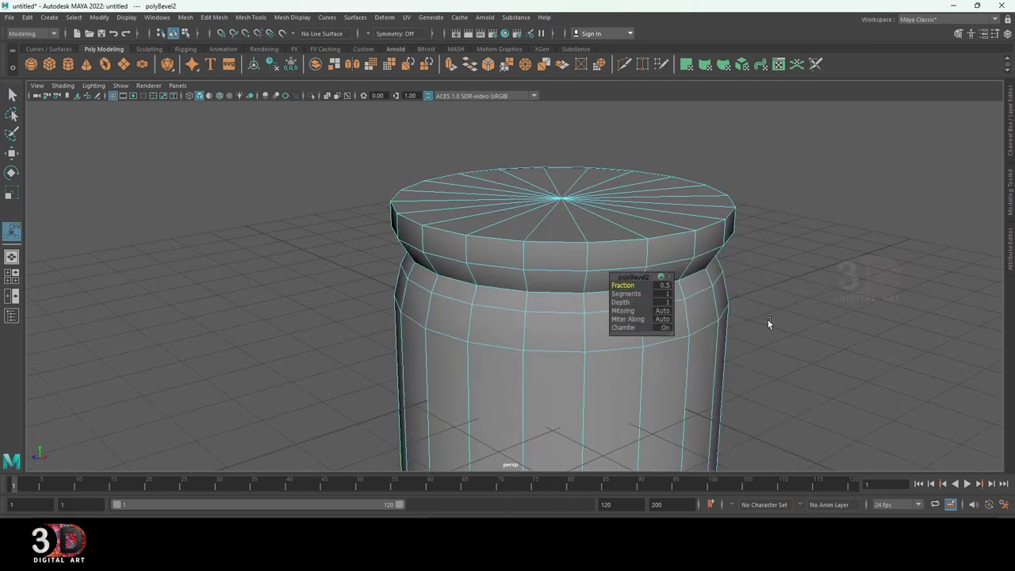
left_click_drag(622, 285, 622, 285)
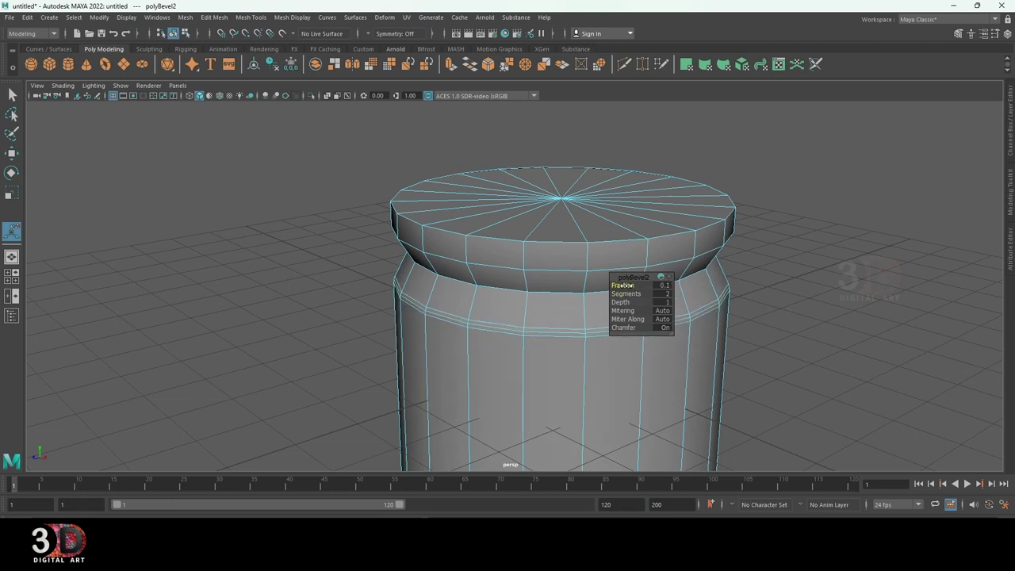
key("3")
key("q")
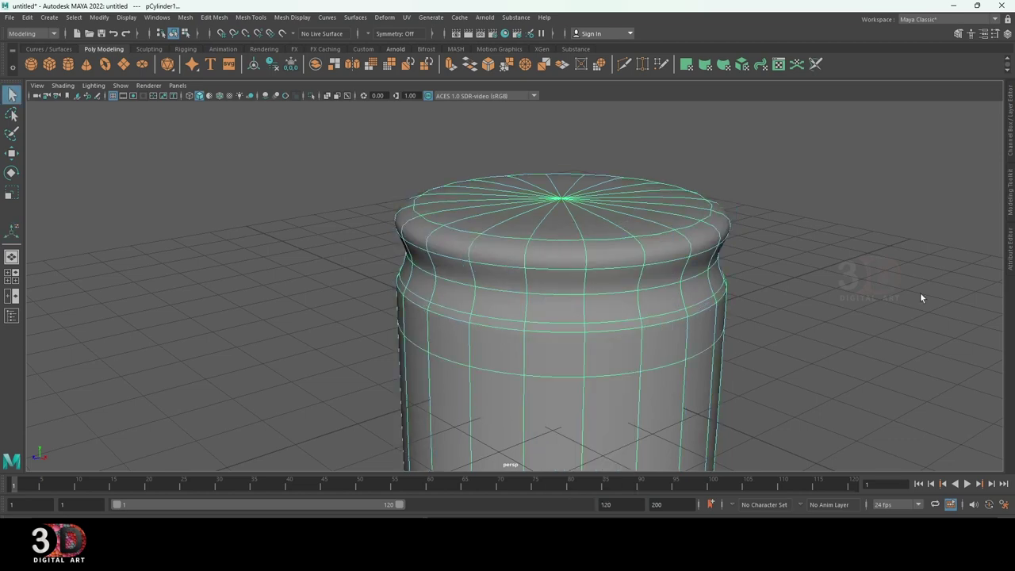
- Inspect the jar from below, then undo the bevel below the neck
left_click(916, 293)
mouse_move(702, 283)
left_mouse_down("alt")
mouse_move(671, 325)
mouse_move(595, 330)
mouse_move(592, 307)
mouse_move(536, 293)
left_mouse_up("alt")
left_click(581, 324)
key("1")
key("F10")
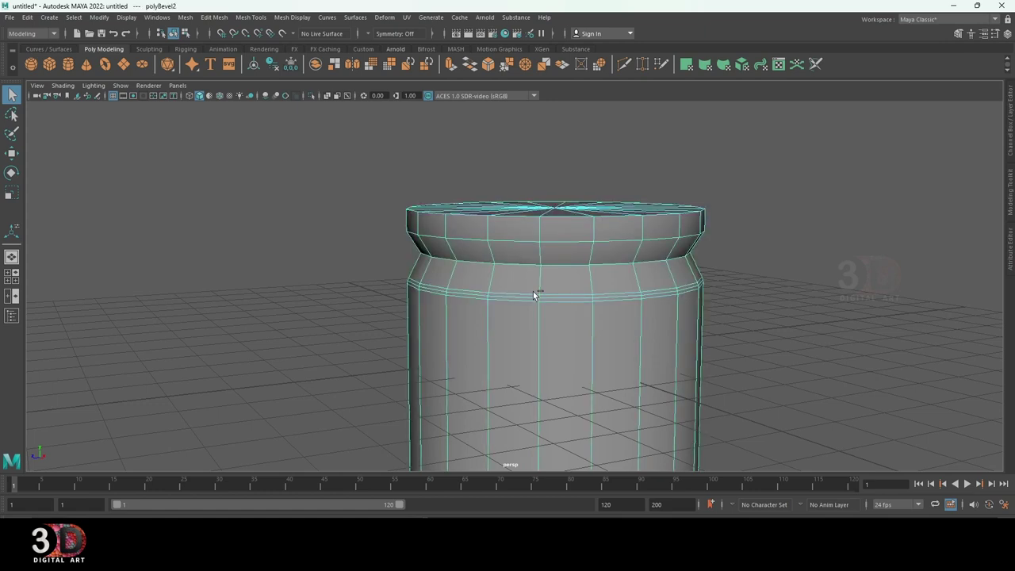
key("ctrl+z")
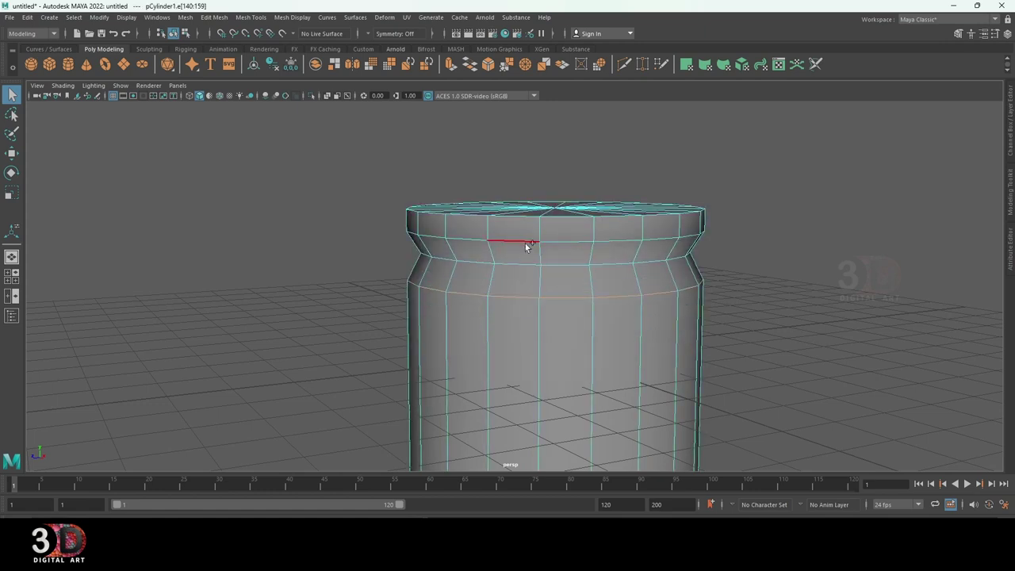
- Re-bevel the loop below the neck at Fraction 0.2 with 2 segments and preview it smoothed
right_click_drag(809, 267, 863, 266, "shift")
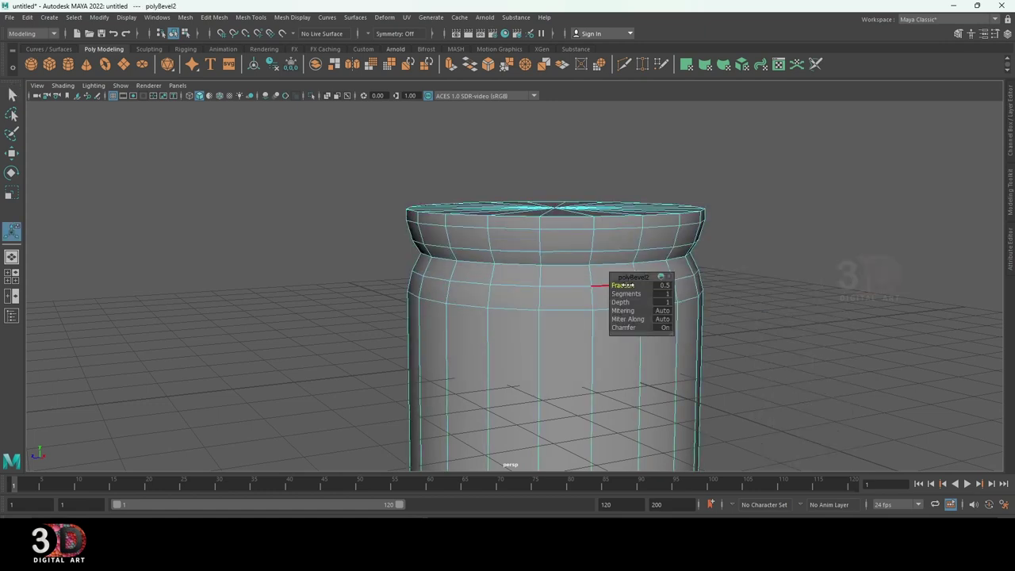
left_click_drag(629, 285, 631, 298)
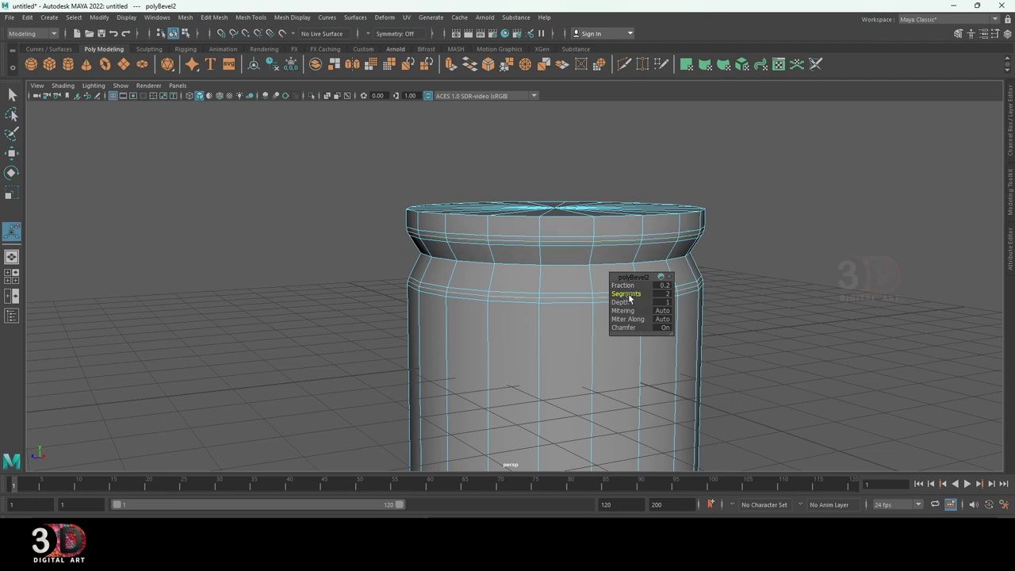
key("3")
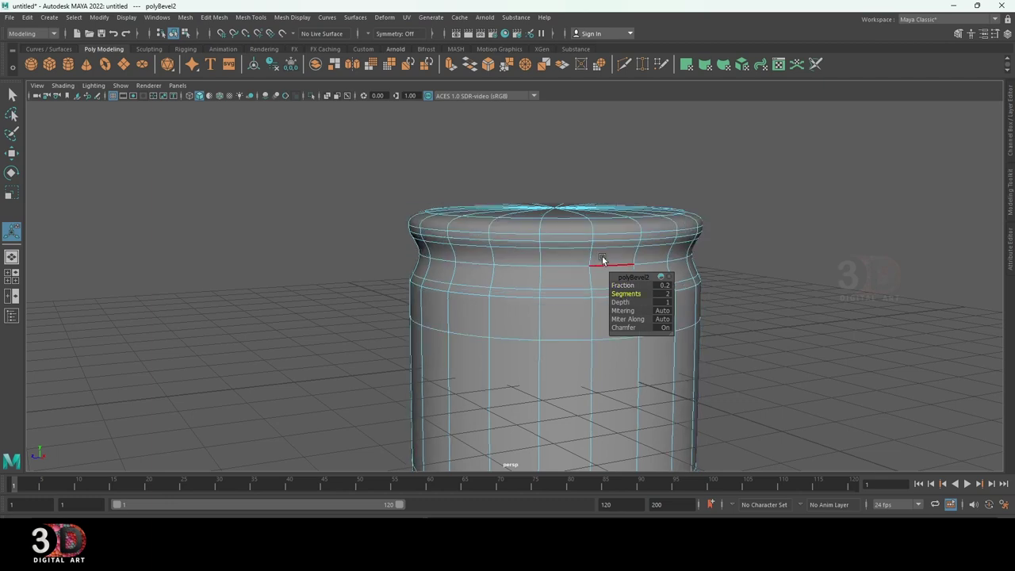
left_click(664, 184)
left_click_drag(749, 328, 602, 336, "alt")
- Select all faces of the cylinder's top cap
left_click(602, 336)
key("1")
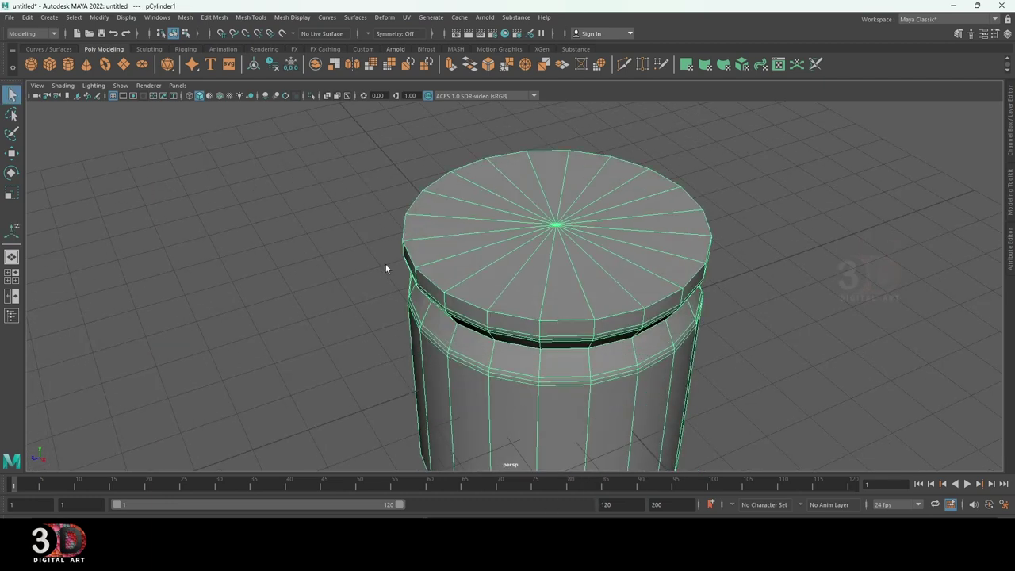
scroll(437, 290, "up", 1)
left_click_drag(436, 287, 458, 237, "alt")
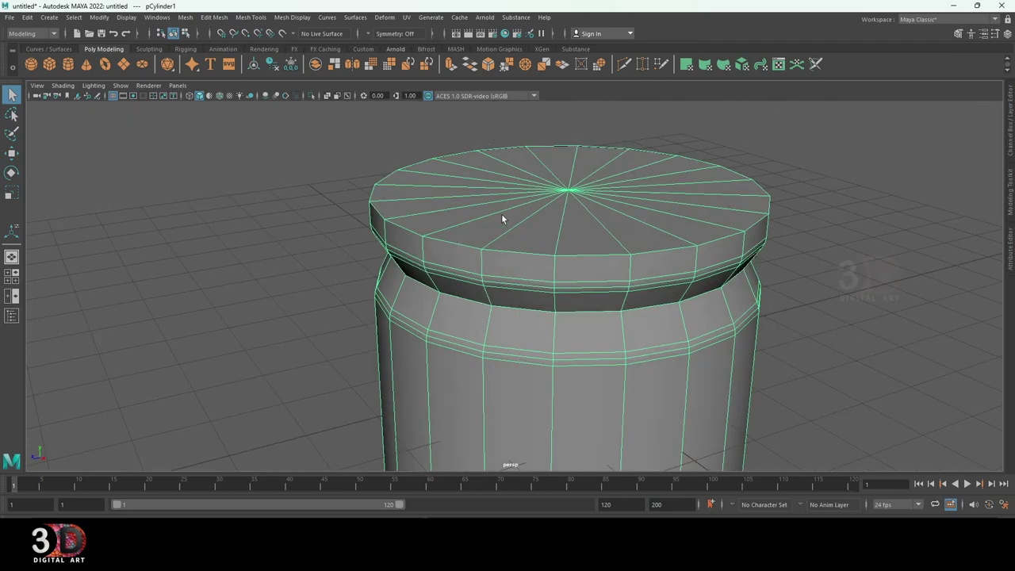
right_click_drag(501, 219, 499, 252)
left_click_drag(499, 252, 555, 270, "alt")
left_click(459, 218)
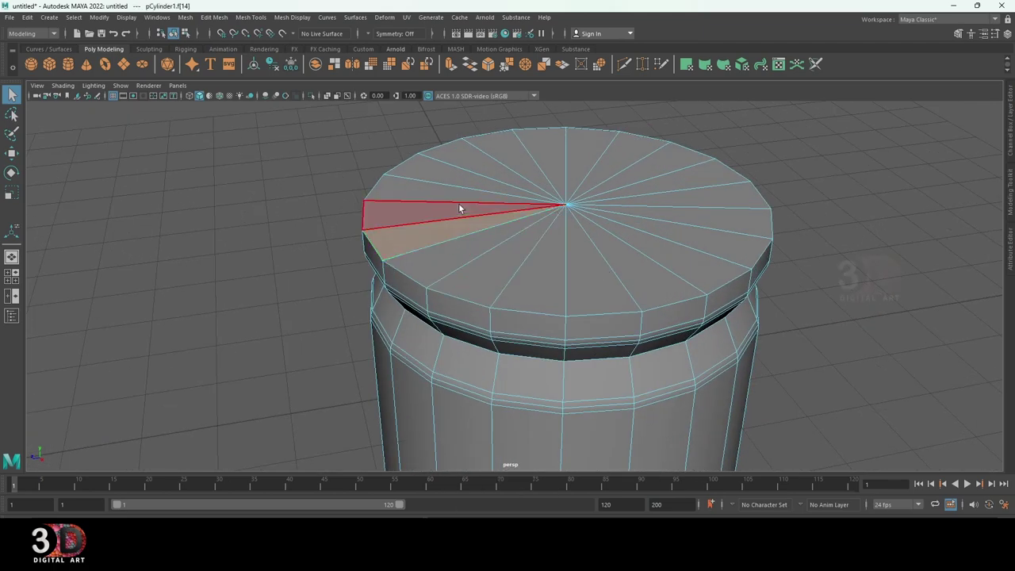
left_click_drag(458, 207, 503, 260, "shift")
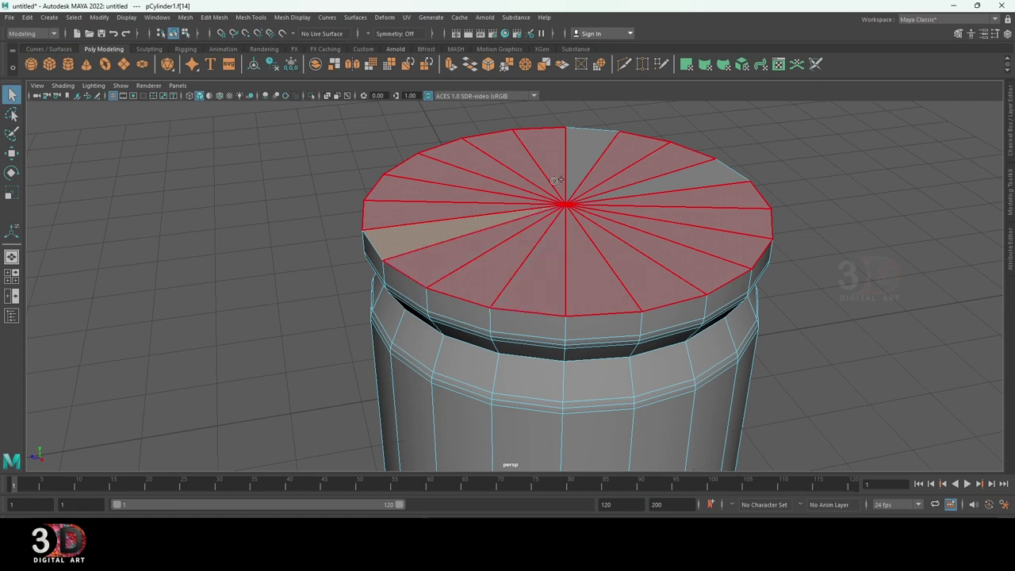
left_click_drag(655, 196, 555, 229, "shift")
right_click_drag(555, 249, 561, 254)
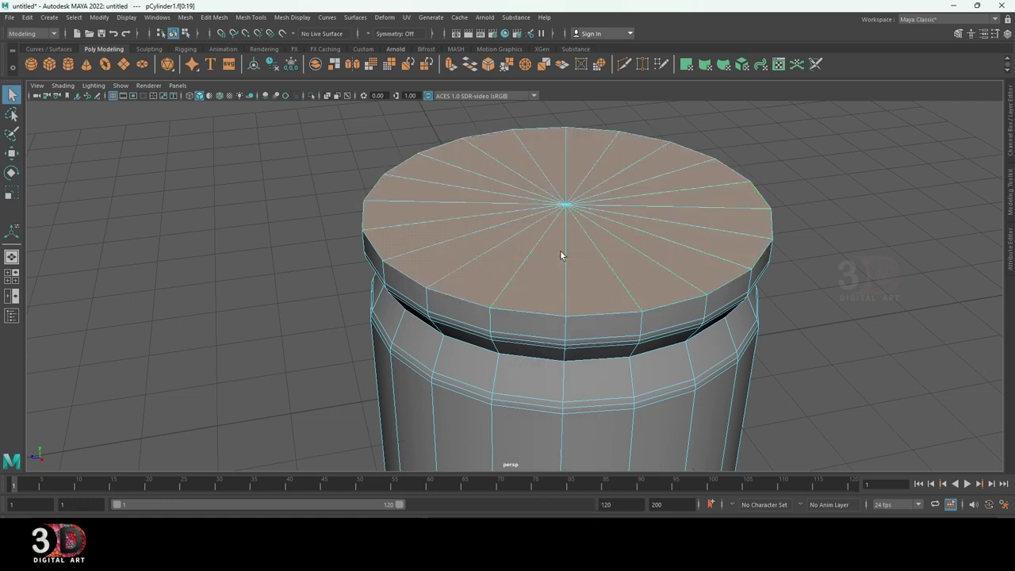
- Extrude the top cap, scale it slightly larger, then delete it to open the jar
left_click(568, 204)
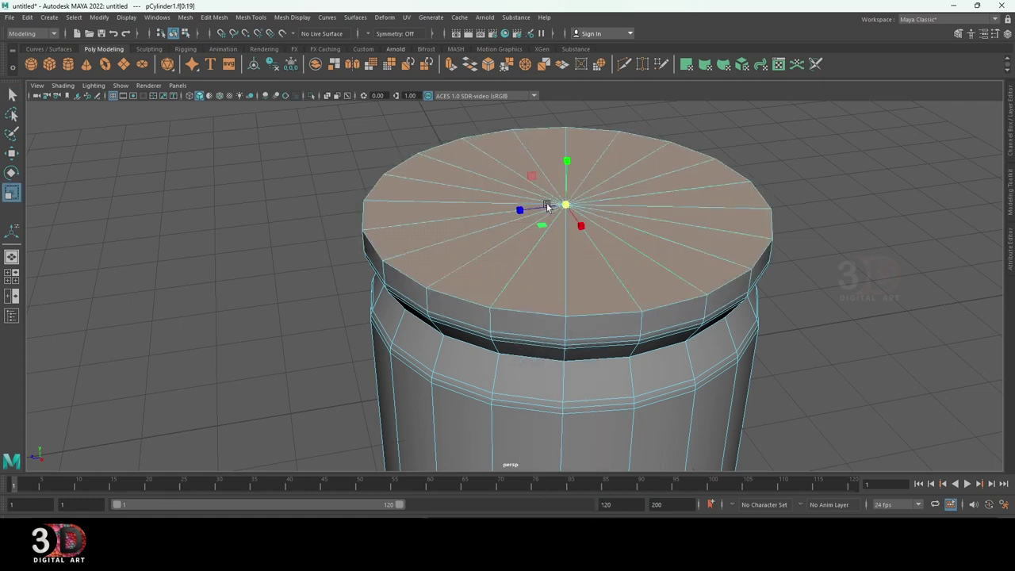
right_click_drag(553, 207, 562, 228, "shift")
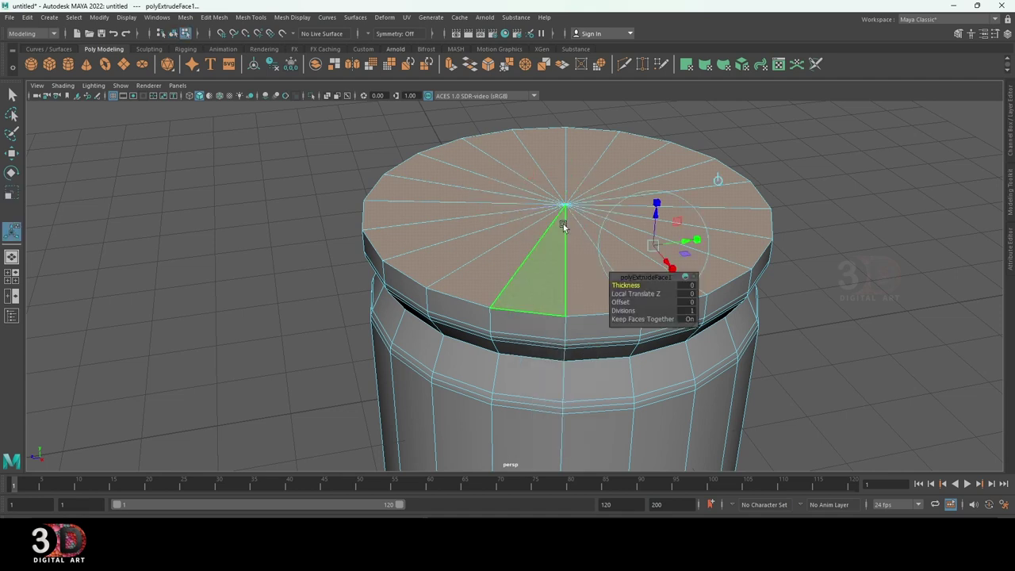
key("r")
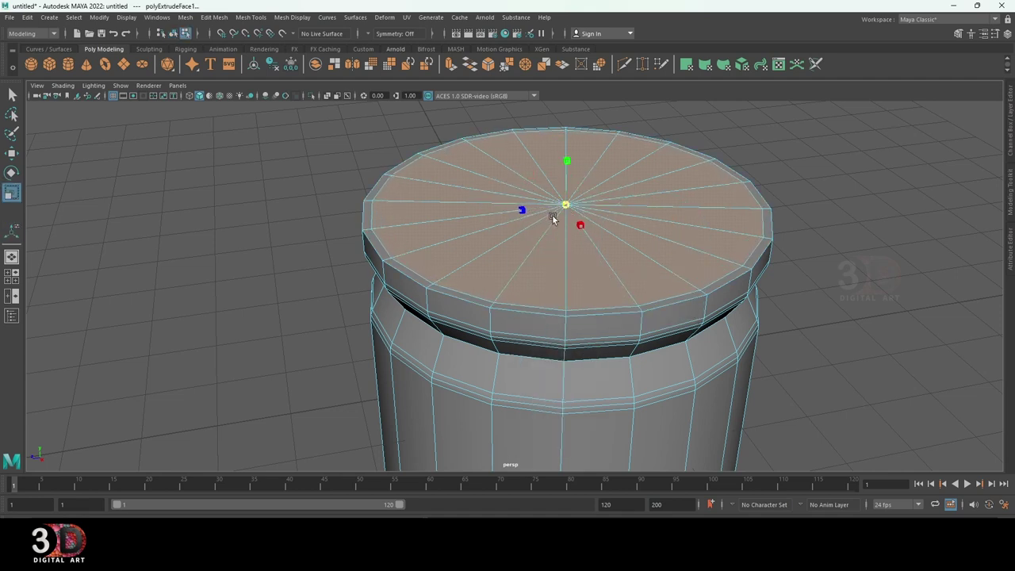
left_click_drag(544, 216, 553, 220)
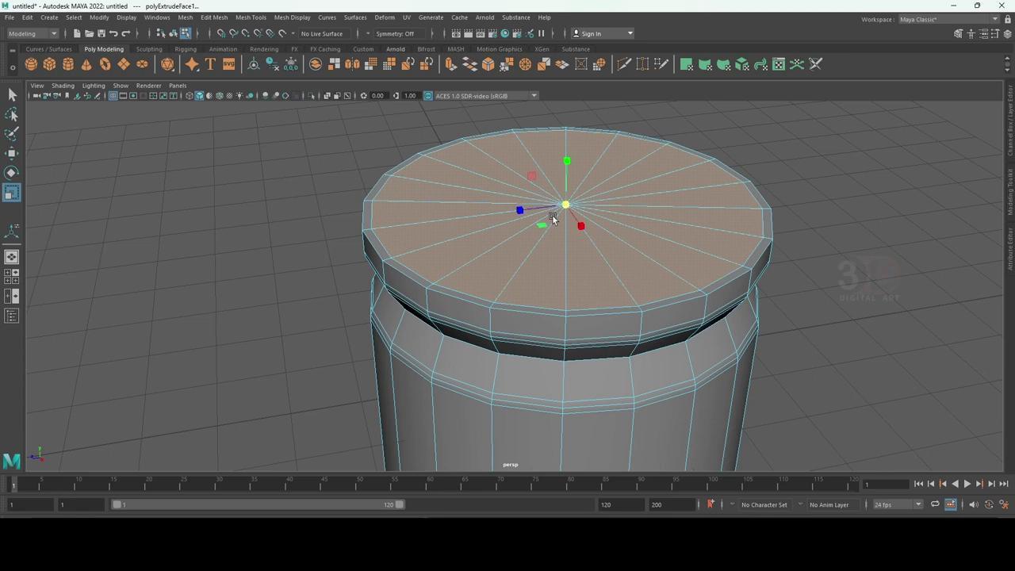
key("Delete")
- Return the jar to object mode and orbit around the opened mouth
right_click_drag(679, 190, 737, 164)
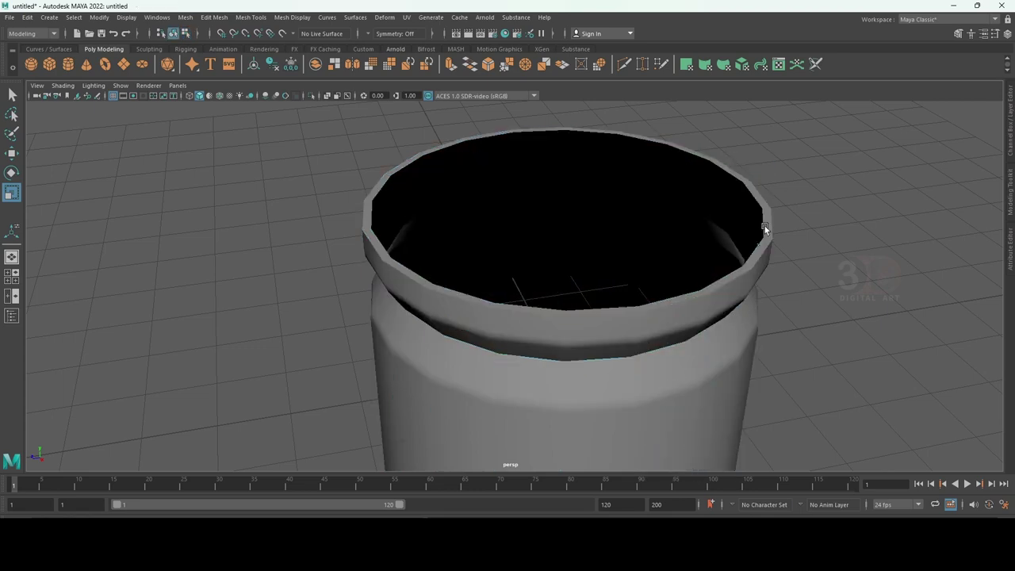
left_click(753, 242)
mouse_move(753, 241)
left_mouse_down("alt")
mouse_move(816, 277)
mouse_move(770, 302)
mouse_move(684, 320)
left_mouse_up("alt")
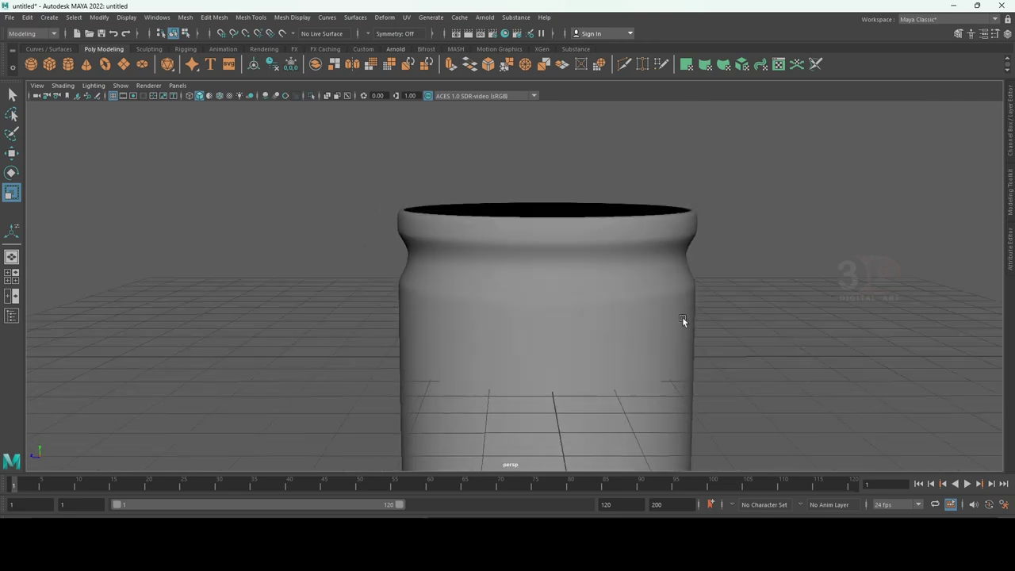
left_click(547, 280)
left_click_drag(547, 279, 573, 272, "alt")
left_click(600, 277, "ctrl")
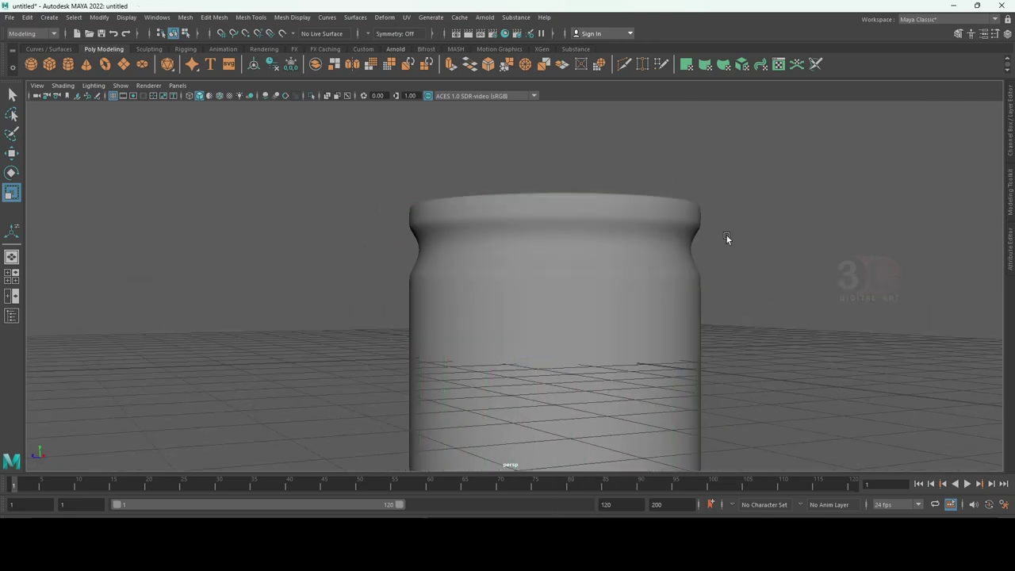
mouse_move(726, 233)
left_mouse_down("alt")
mouse_move(684, 282)
mouse_move(564, 230)
mouse_move(537, 276)
left_mouse_up("alt")
- Select all of the jar's faces, try an extrusion, then undo it
left_click(537, 277)
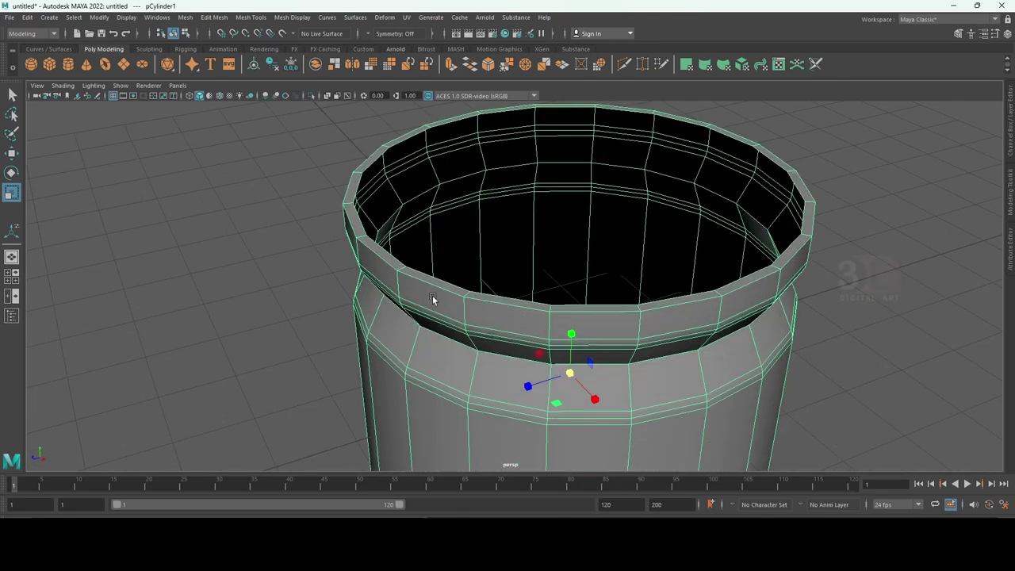
right_click(387, 255)
left_click(425, 270)
right_click_drag(425, 277, 435, 280)
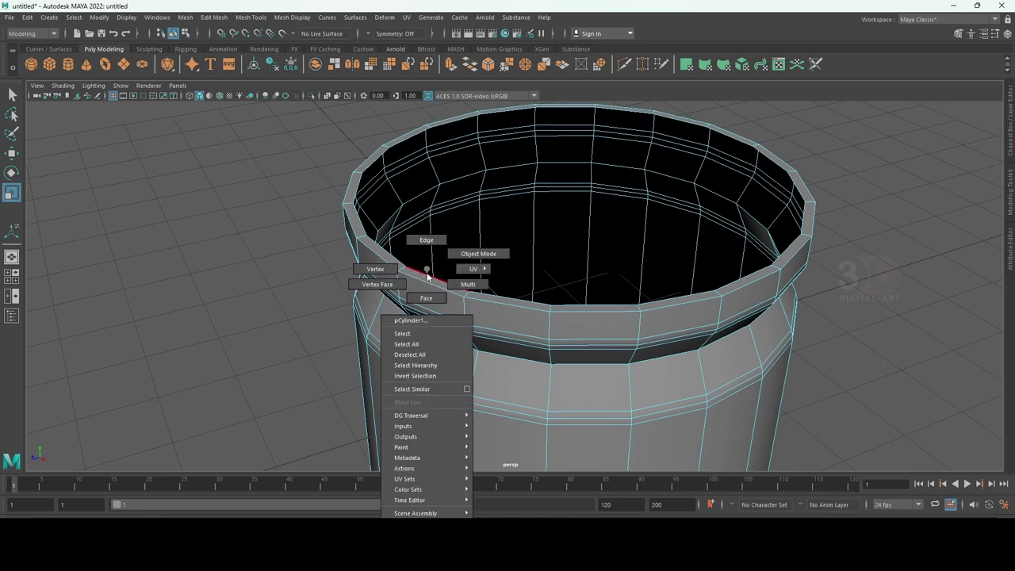
double_click(498, 296)
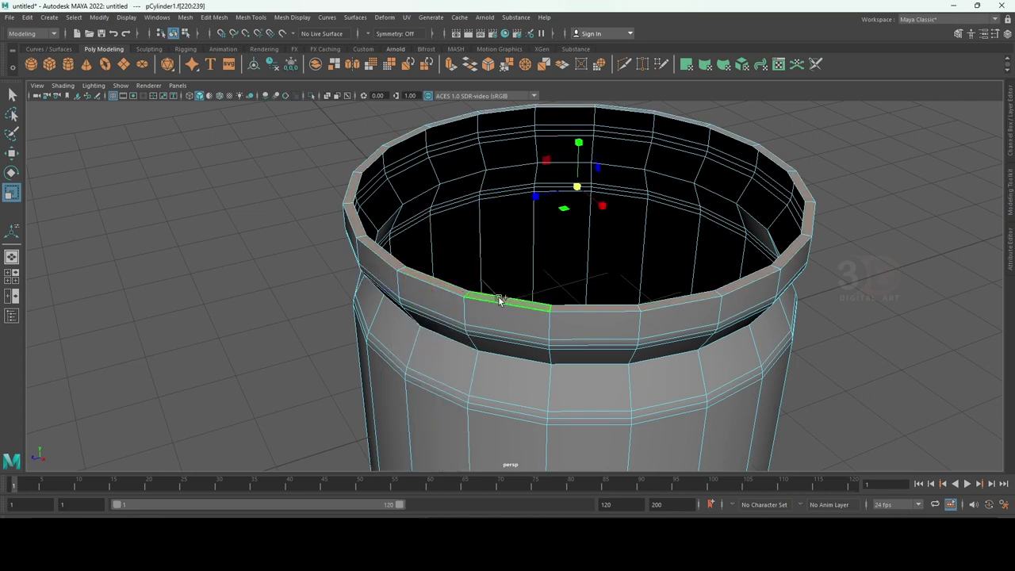
left_click(496, 311)
right_click_drag(496, 312, 501, 342, "shift")
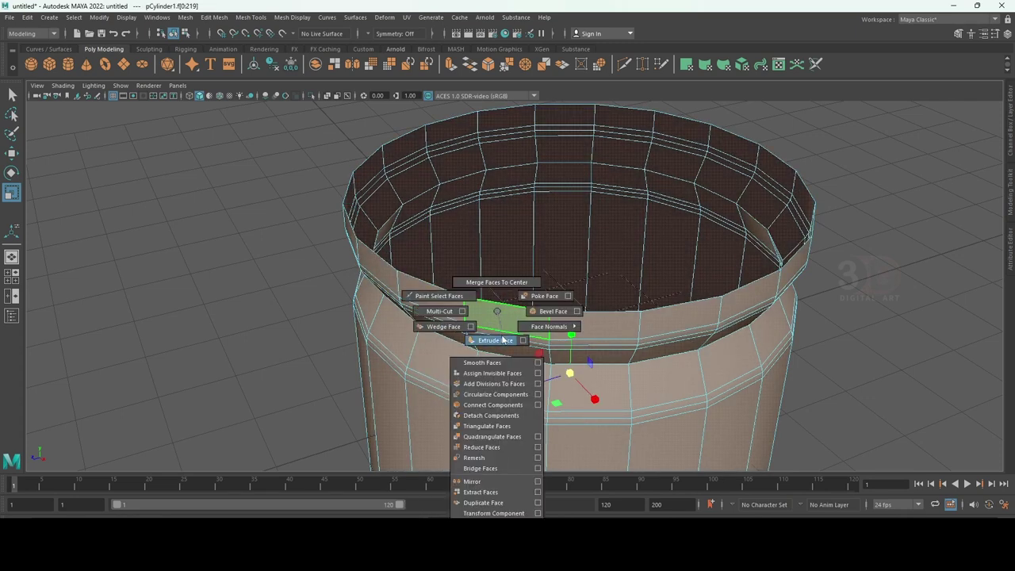
key("r")
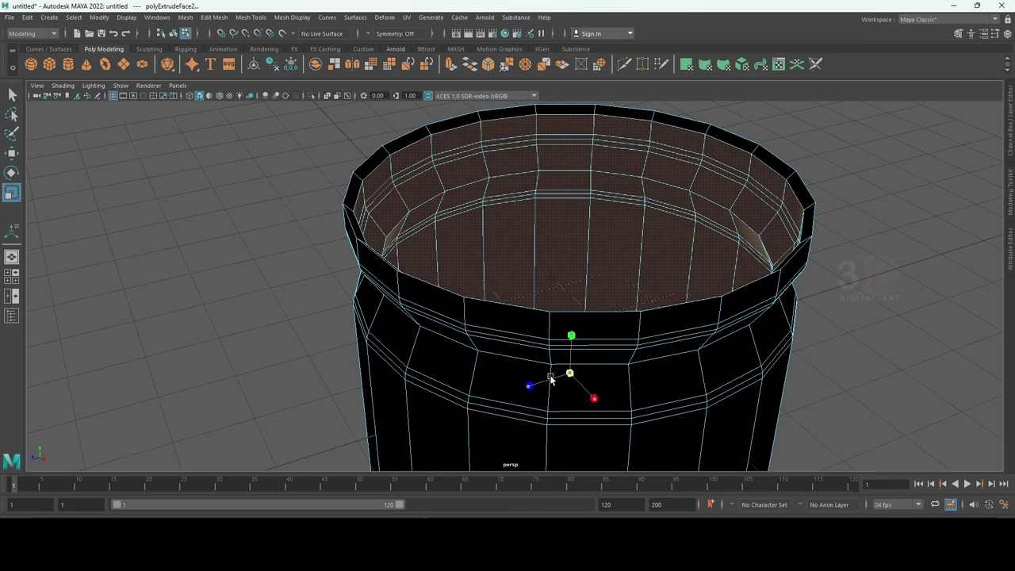
key("ctrl+z")
key("ctrl+z")
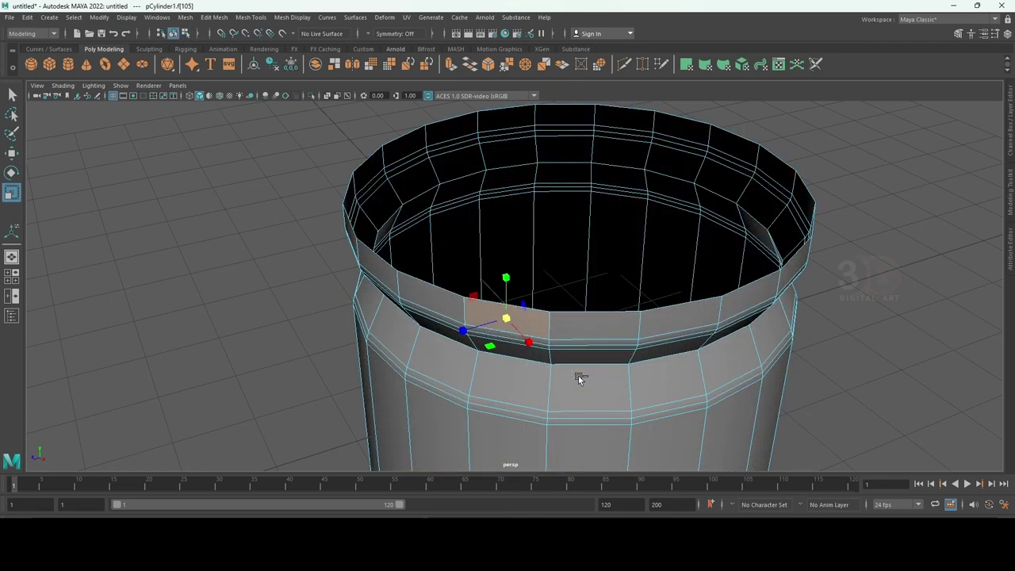
- Extrude all faces with a Thickness value so the walls and rim gain depth
right_click(580, 321)
right_click(607, 326, "shift")
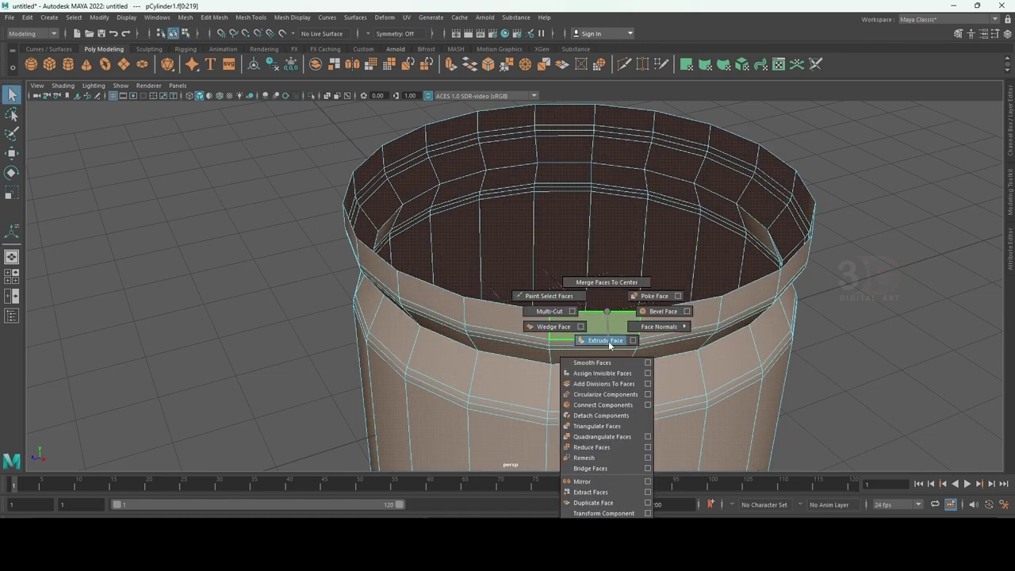
left_click(609, 340)
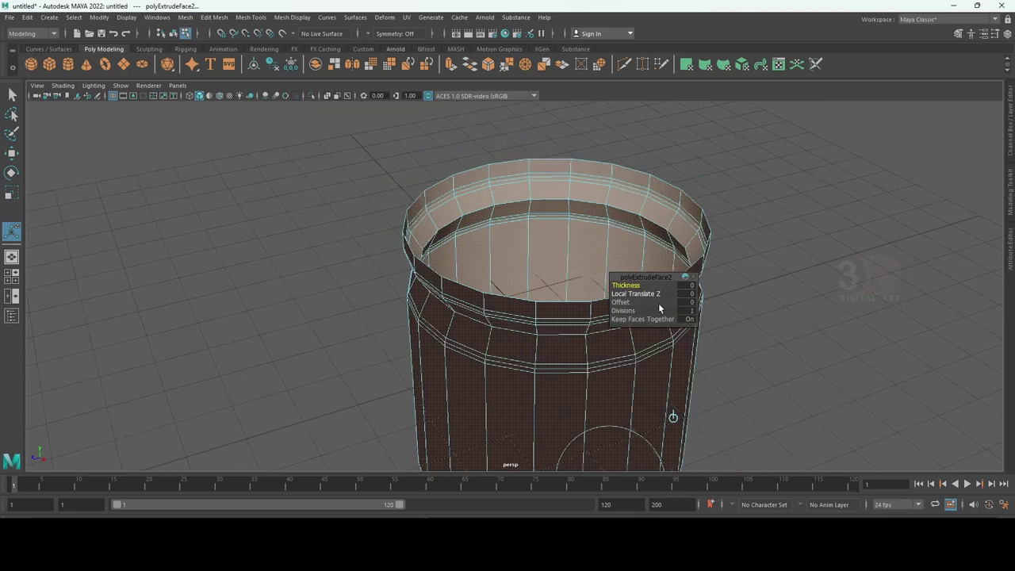
scroll(658, 303, "down", 2)
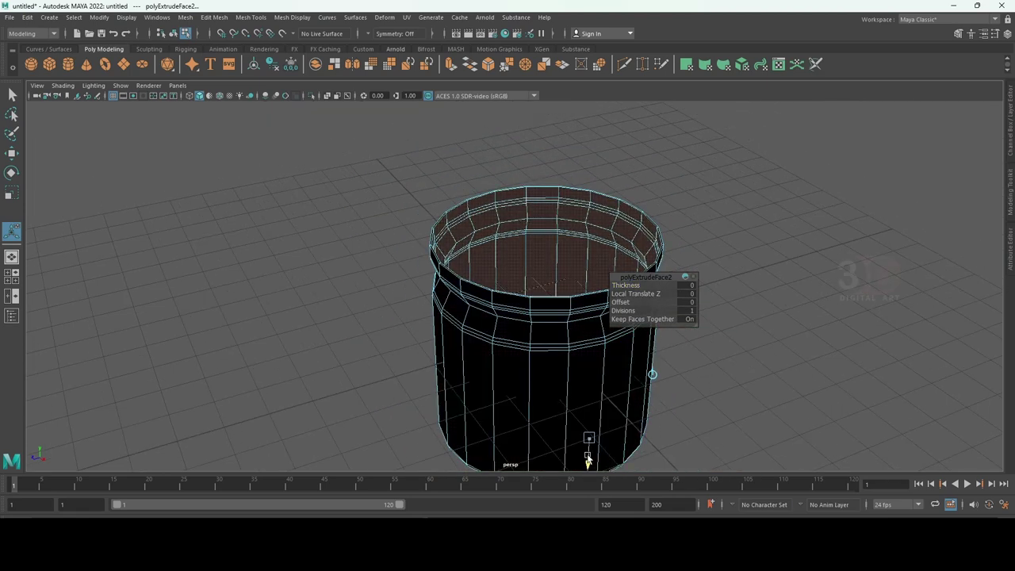
left_click_drag(588, 460, 583, 457)
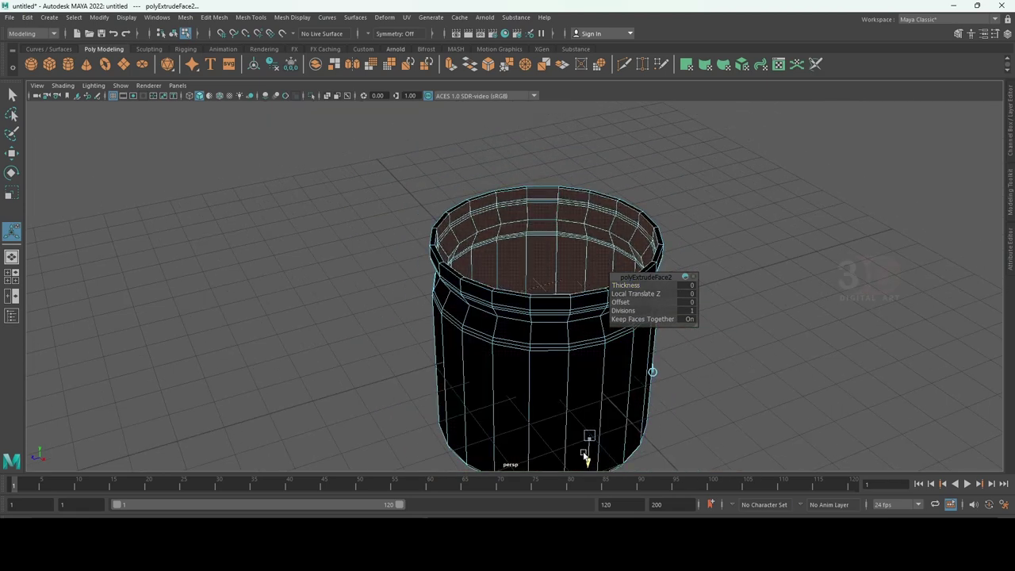
key("q")
left_click(745, 197)
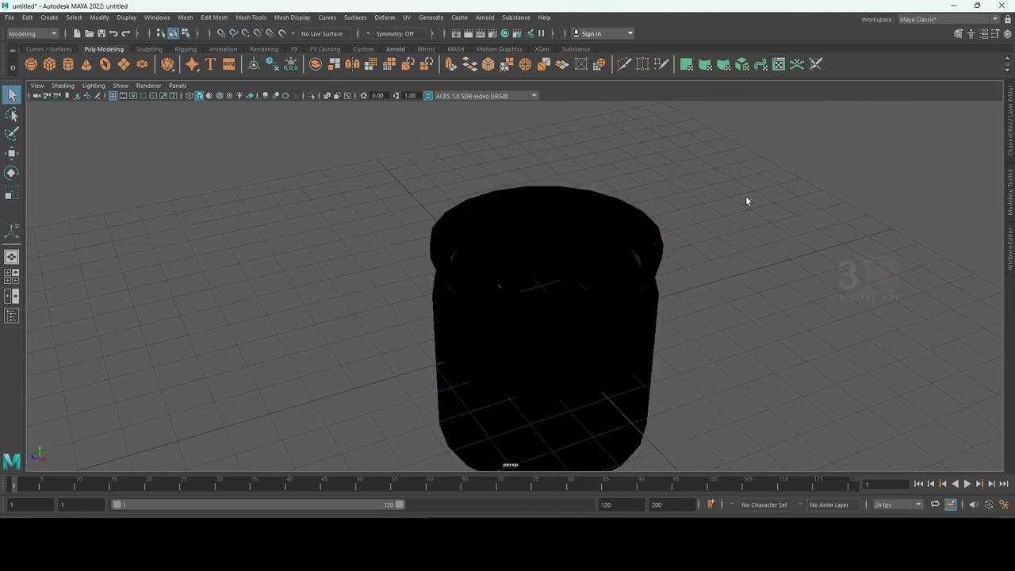
- Bevel the edge loop at the base of the jar's neck with 2 segments
mouse_move(572, 225)
right_mouse_down()
mouse_move(573, 253)
mouse_move(843, 188)
right_mouse_up()
left_click(621, 238)
scroll(544, 281, "up", 3)
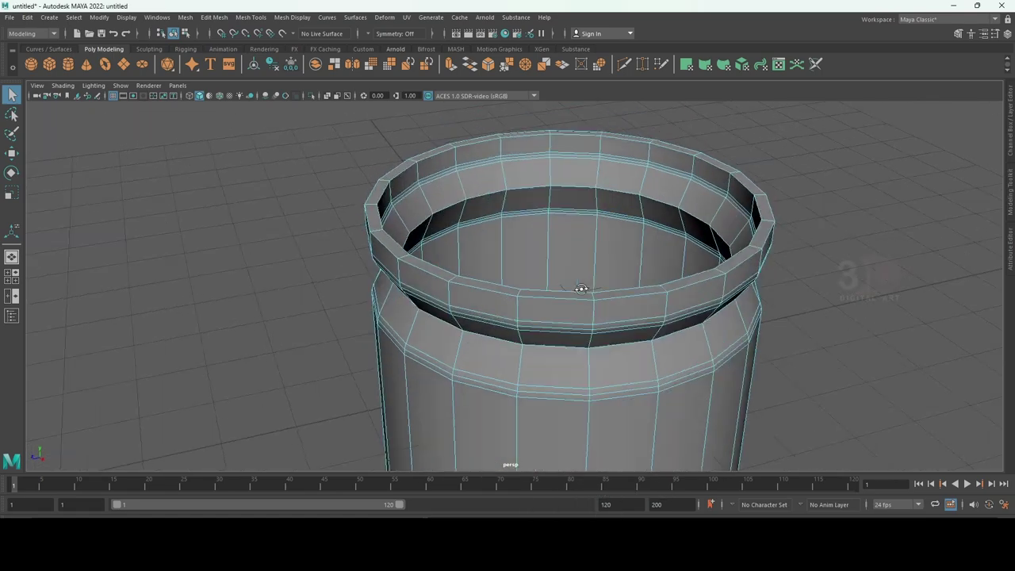
scroll(584, 287, "up", 2)
scroll(600, 310, "up", 2)
mouse_move(547, 319)
left_mouse_down("alt")
mouse_move(362, 227)
mouse_move(458, 261)
left_mouse_up("alt")
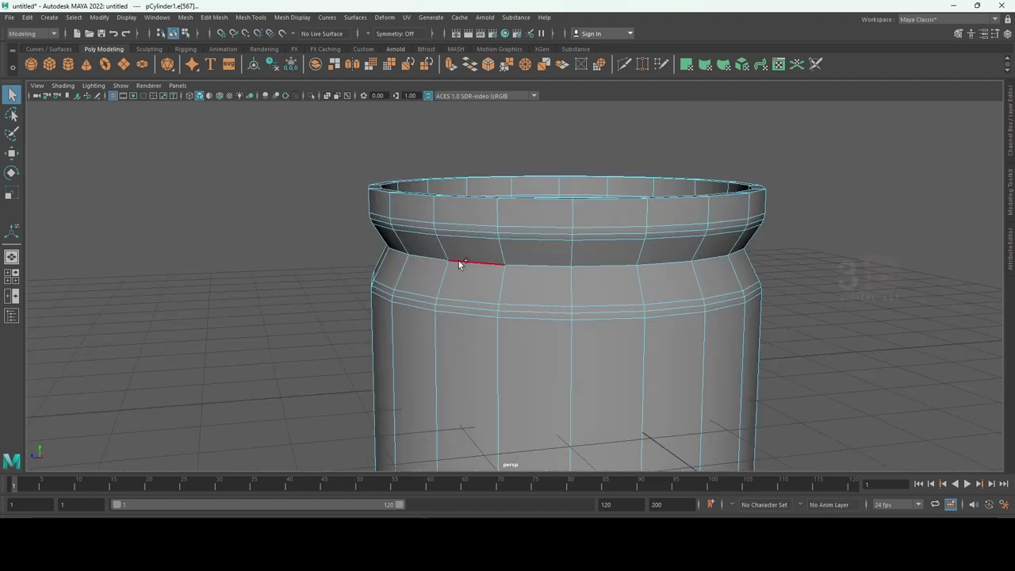
right_click_drag(670, 256, 665, 279, "shift")
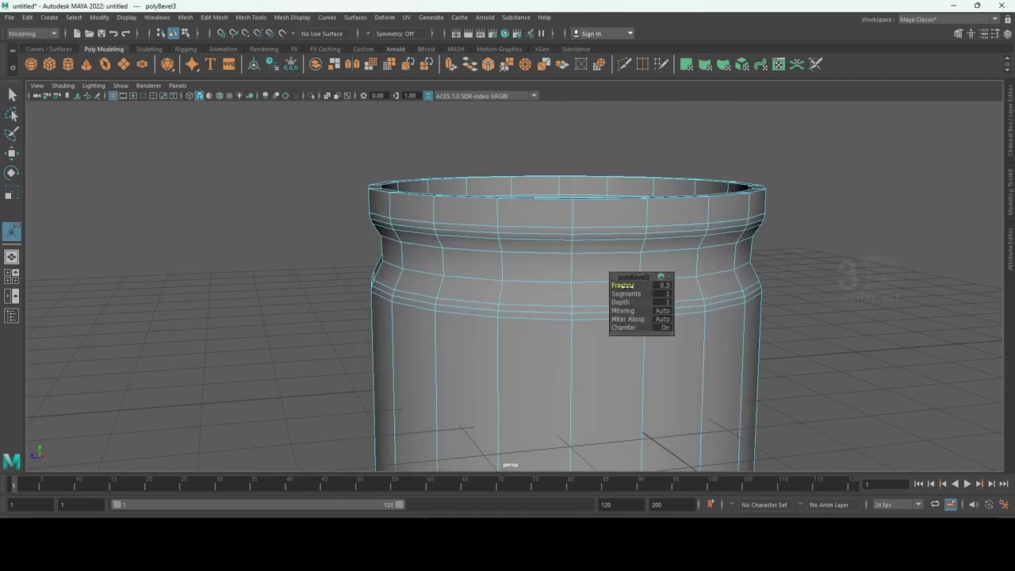
left_click_drag(625, 292, 629, 293)
left_click(888, 275)
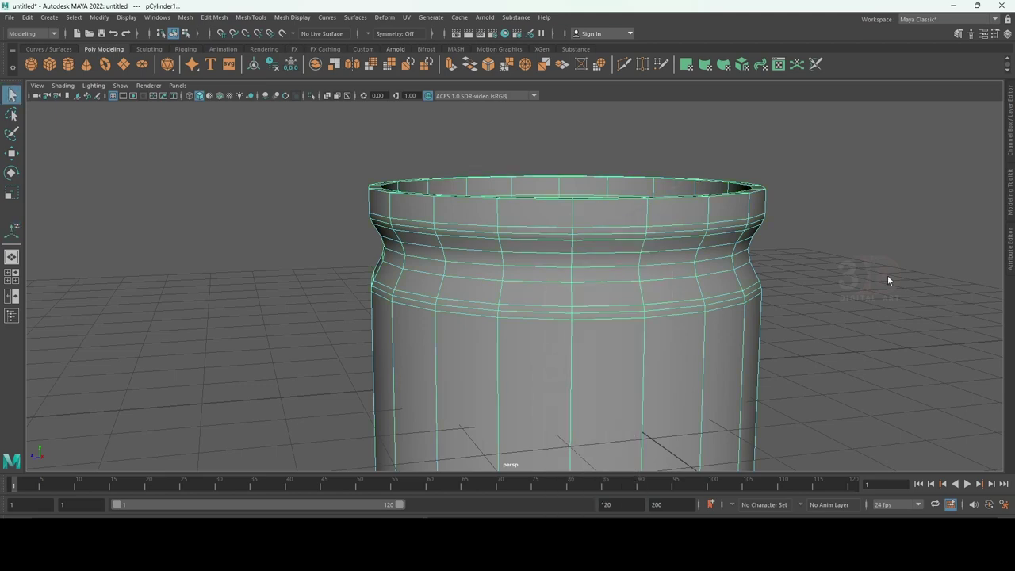
mouse_move(888, 275)
left_mouse_down("alt")
mouse_move(679, 302)
mouse_move(582, 328)
mouse_move(663, 290)
mouse_move(366, 316)
left_mouse_up("alt")
left_click(682, 307)
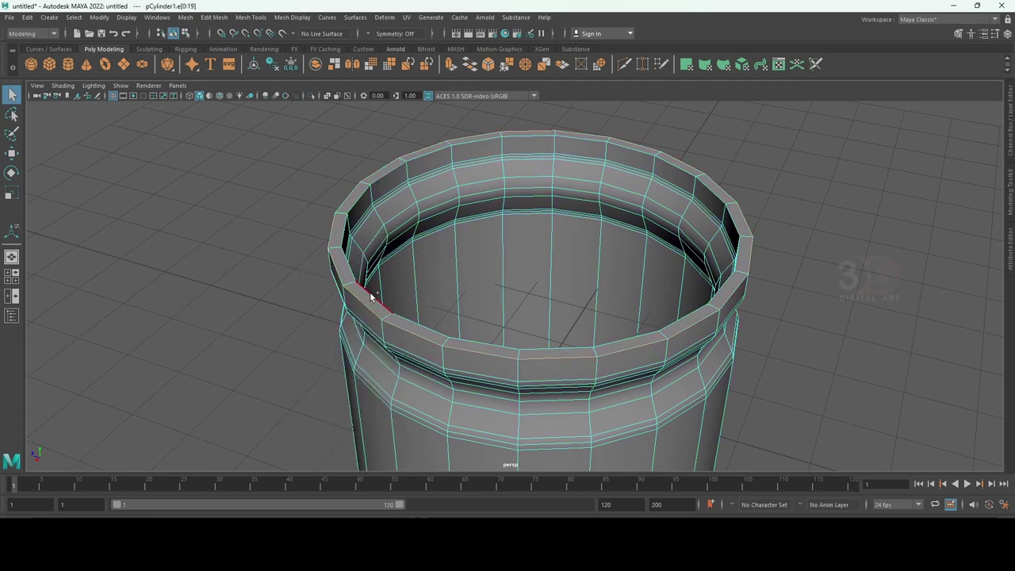
- Bevel the rim edge loop with 2 segments at fraction 0.7 for a rounded lip
right_click_drag(643, 216, 738, 268, "shift")
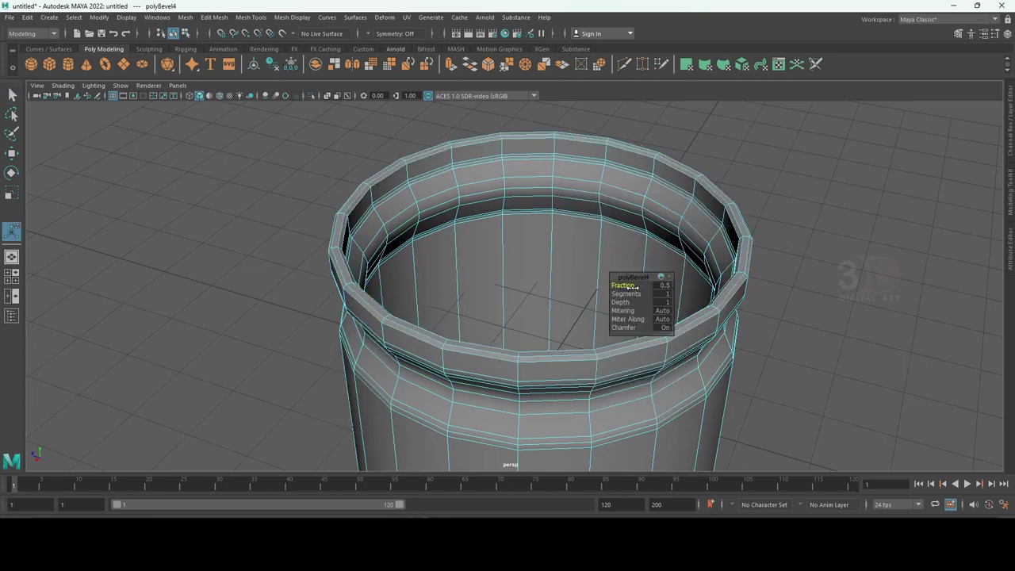
mouse_move(634, 294)
left_mouse_down()
mouse_move(658, 285)
mouse_move(623, 285)
left_mouse_up()
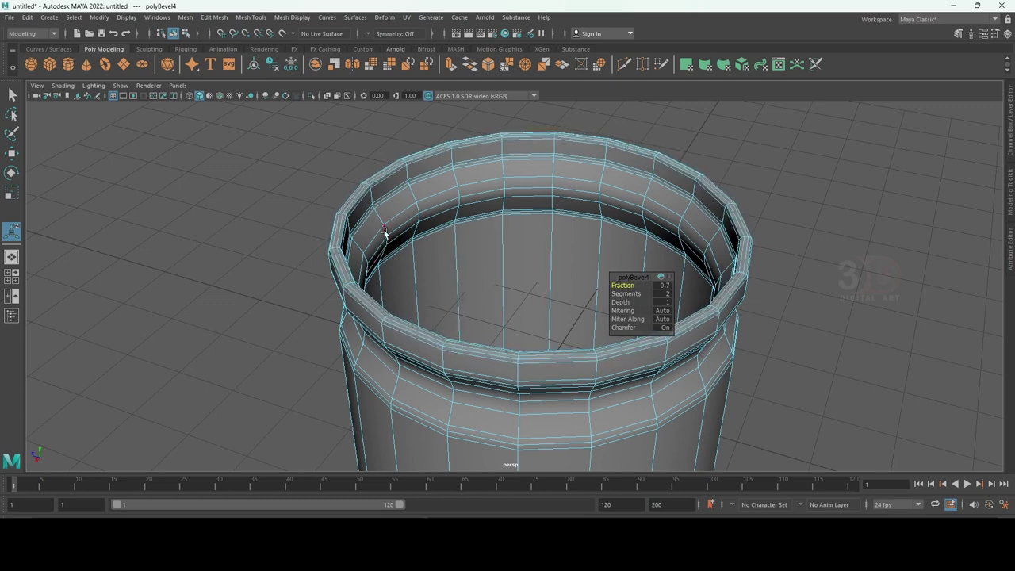
key("F8")
- Preview the jar smoothed, reselect pCylinder1 and switch to the Multi-Cut tool
left_click_drag(787, 221, 783, 256, "alt")
key("3")
left_click(652, 306)
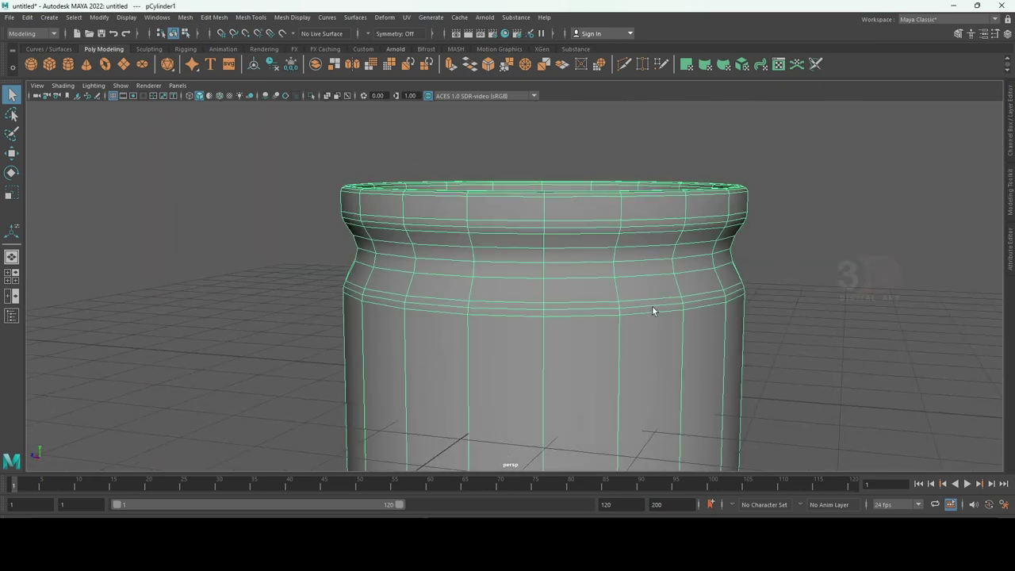
left_click(818, 336)
mouse_move(819, 336)
left_mouse_down("alt")
mouse_move(714, 317)
mouse_move(546, 255)
mouse_move(550, 299)
mouse_move(466, 271)
left_mouse_up("alt")
left_click(546, 255)
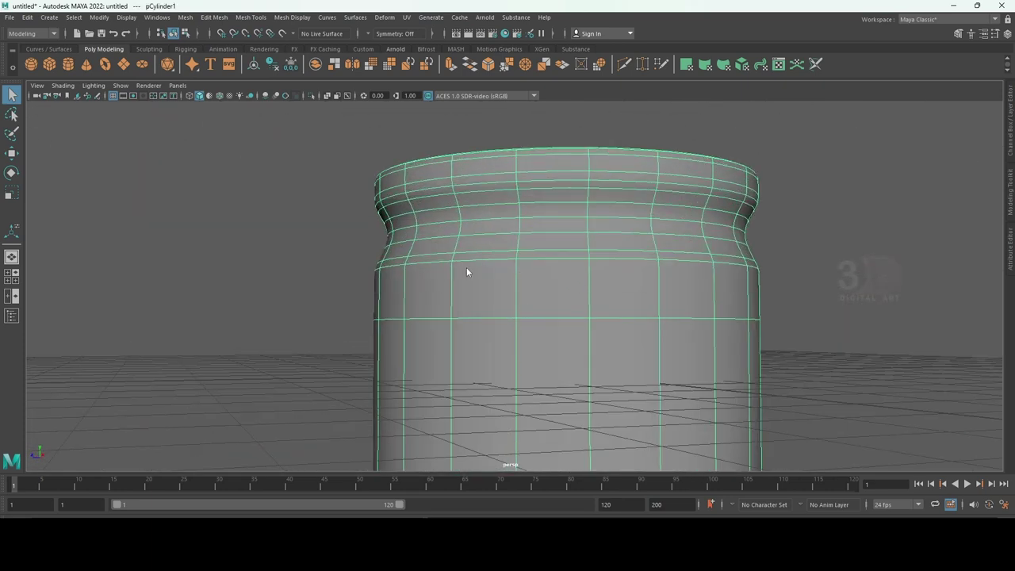
right_click_drag(466, 272, 512, 305, "shift")
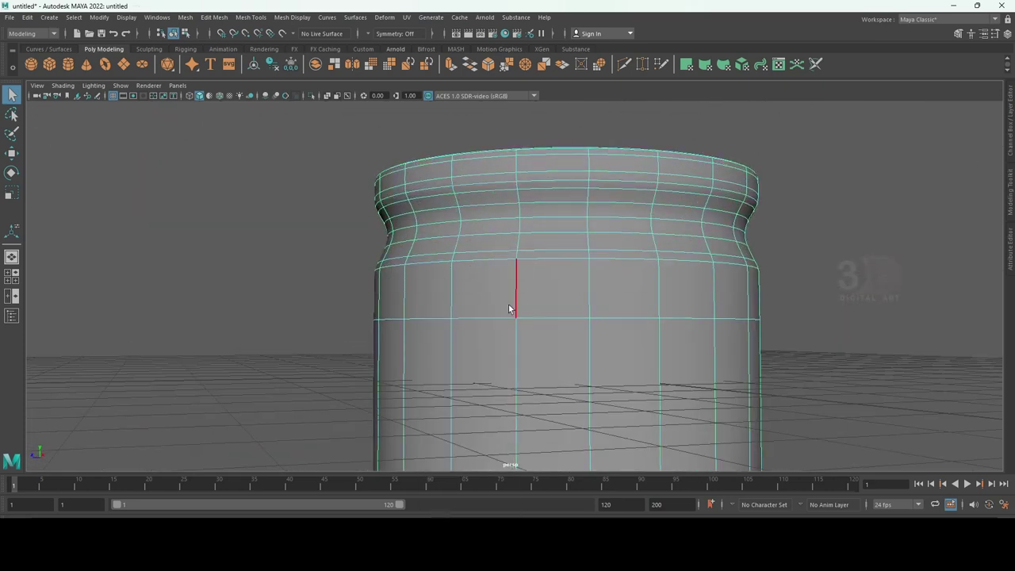
- Insert an edge loop just below the jar's neck
double_click(470, 261)
left_click(470, 270, "ctrl")
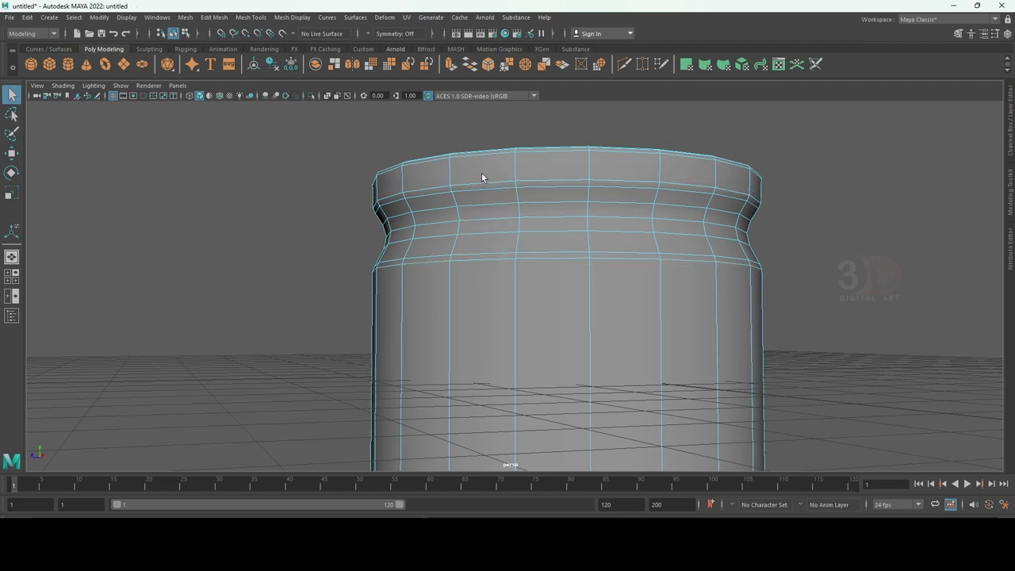
left_click(463, 195, "ctrl")
key("F8")
left_click(879, 276)
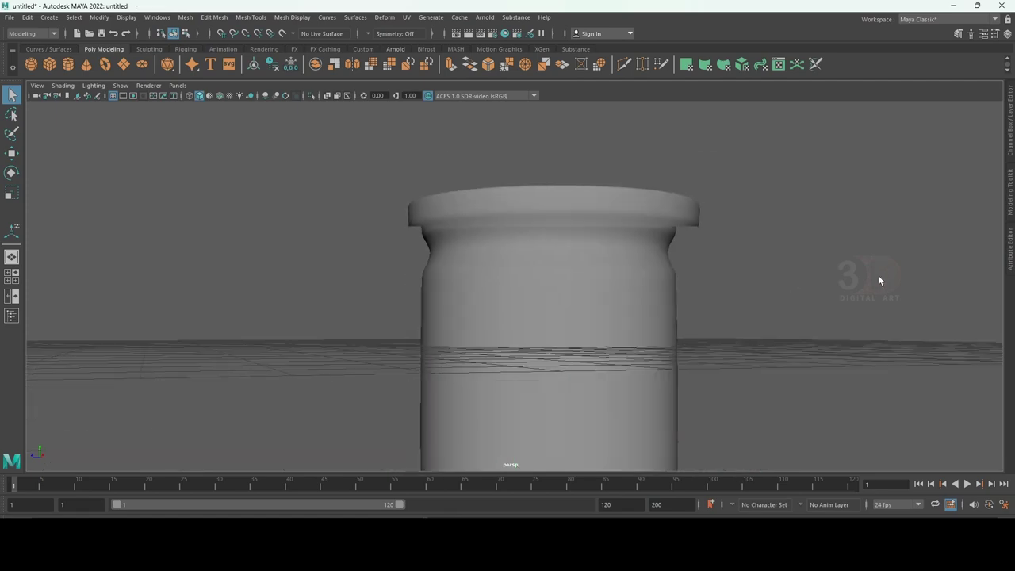
mouse_move(879, 276)
left_mouse_down("alt")
mouse_move(684, 326)
mouse_move(659, 297)
mouse_move(664, 310)
left_mouse_up("alt")
left_click(635, 341)
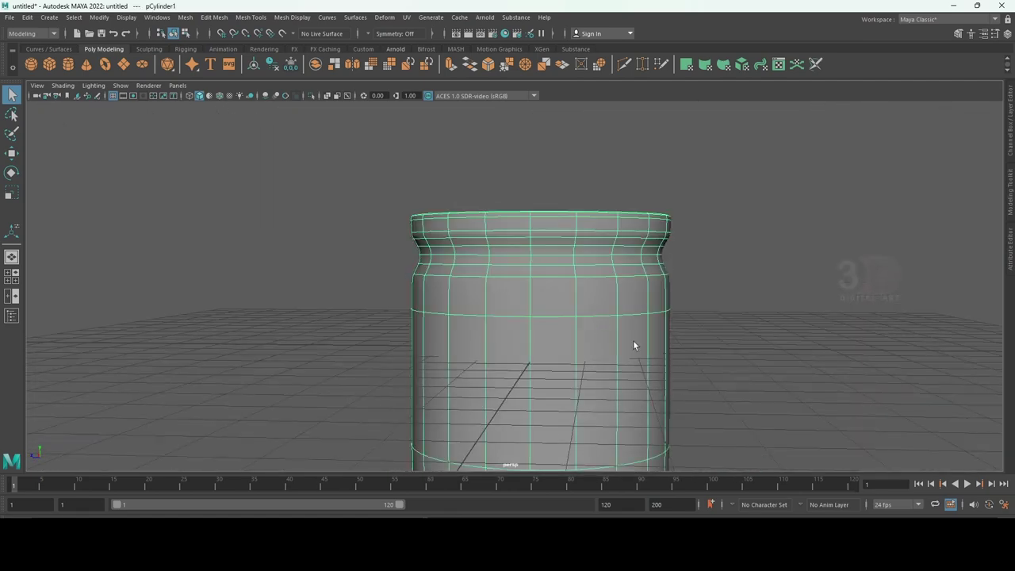
- Cut two more edge loops across the jar's lower half toward the base
left_click_drag(721, 294, 698, 237, "alt")
left_click(625, 63)
left_click(570, 287, "ctrl")
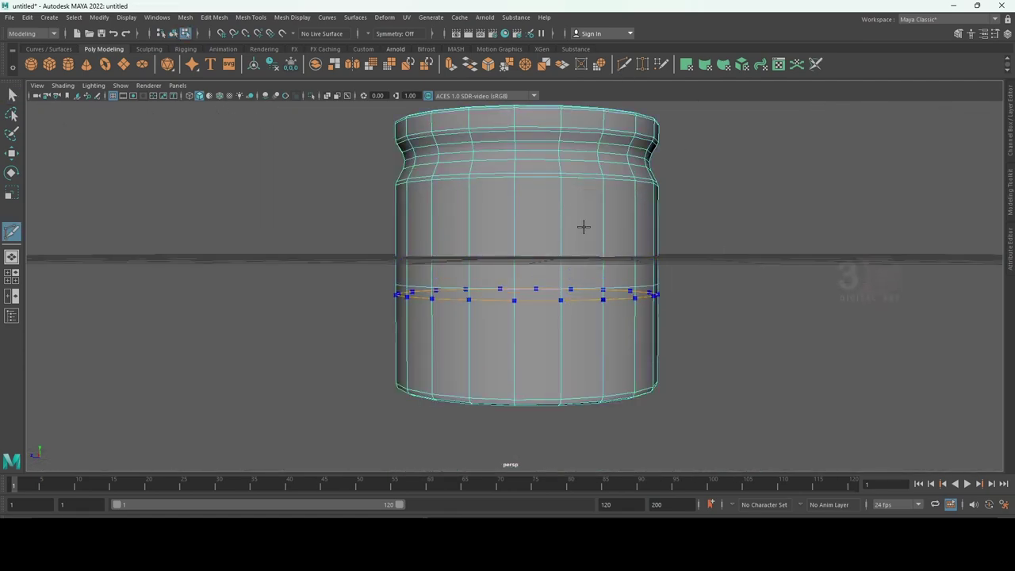
left_click(619, 327, "ctrl")
left_click(624, 321)
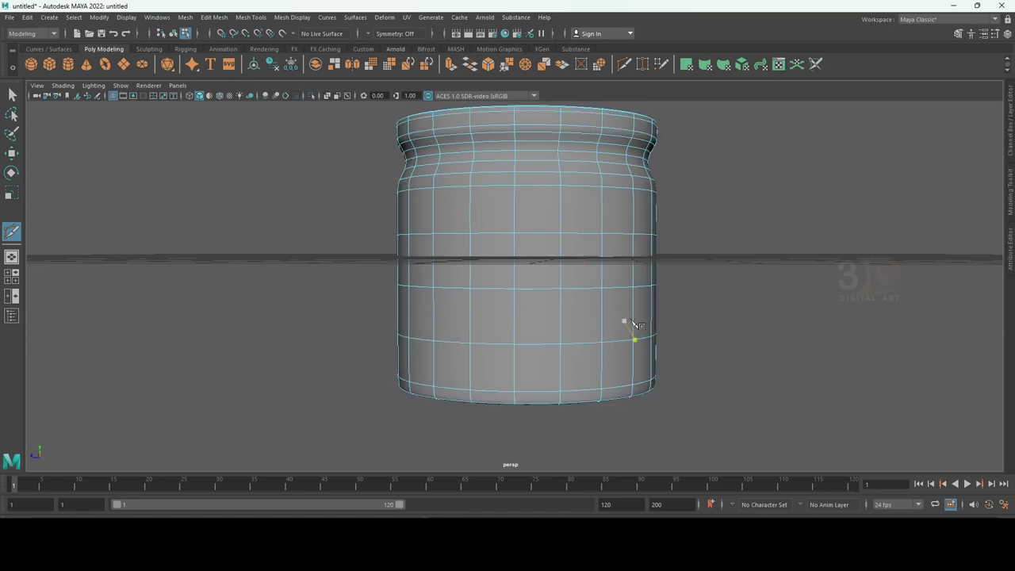
key("w")
right_click_drag(615, 202, 650, 175)
mouse_move(804, 264)
left_mouse_down("alt")
mouse_move(630, 328)
mouse_move(645, 306)
mouse_move(716, 274)
mouse_move(623, 340)
mouse_move(752, 311)
mouse_move(555, 309)
left_mouse_up("alt")
- Select all 20 faces of the jar's bottom cap in face mode
left_click(624, 340)
scroll(514, 304, "up", 3)
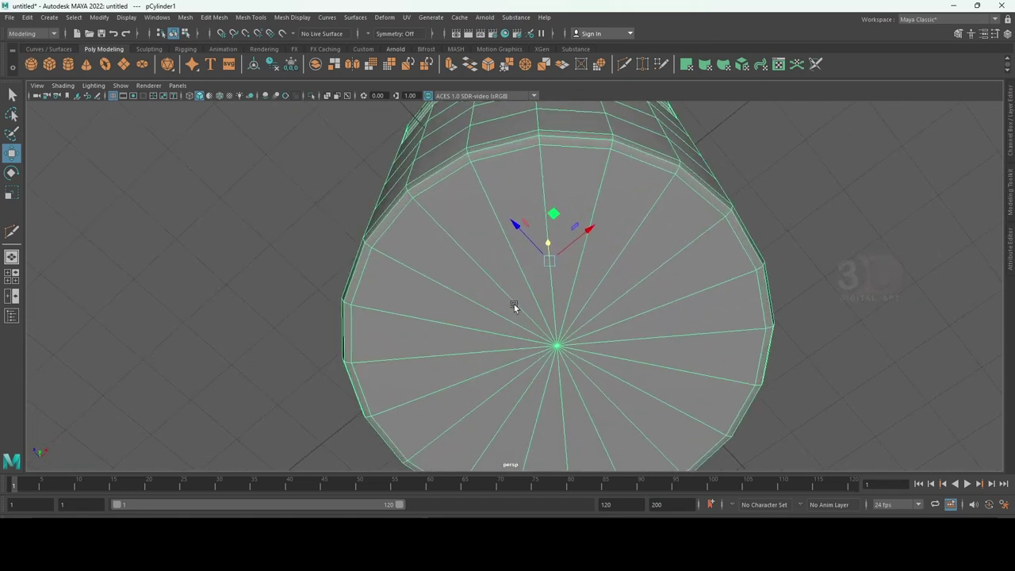
scroll(406, 244, "up", 2)
right_click_drag(406, 239, 405, 254)
left_click(442, 220)
mouse_move(442, 220)
left_mouse_down("shift")
mouse_move(598, 224)
mouse_move(430, 308)
mouse_move(470, 249)
left_mouse_up("shift")
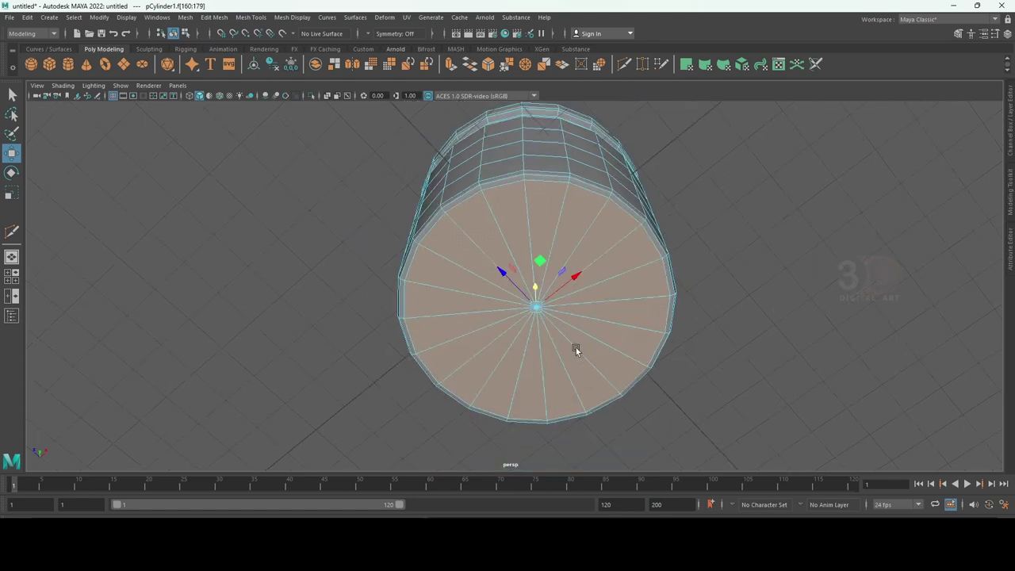
scroll(497, 284, "up", 3)
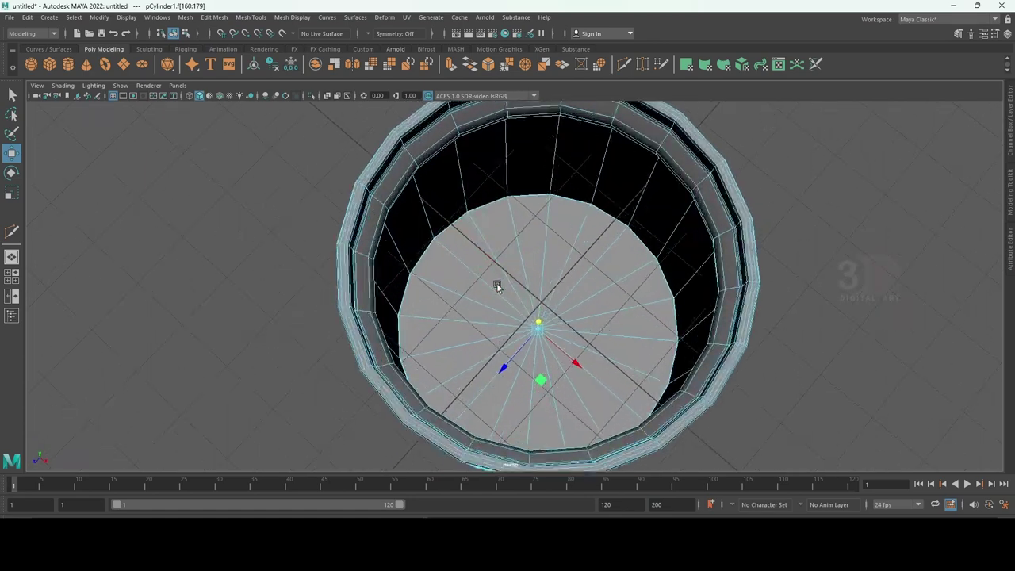
scroll(476, 281, "up", 2)
left_click(452, 277)
mouse_move(478, 261)
left_mouse_down("shift")
mouse_move(572, 401)
mouse_move(514, 241)
left_mouse_up("shift")
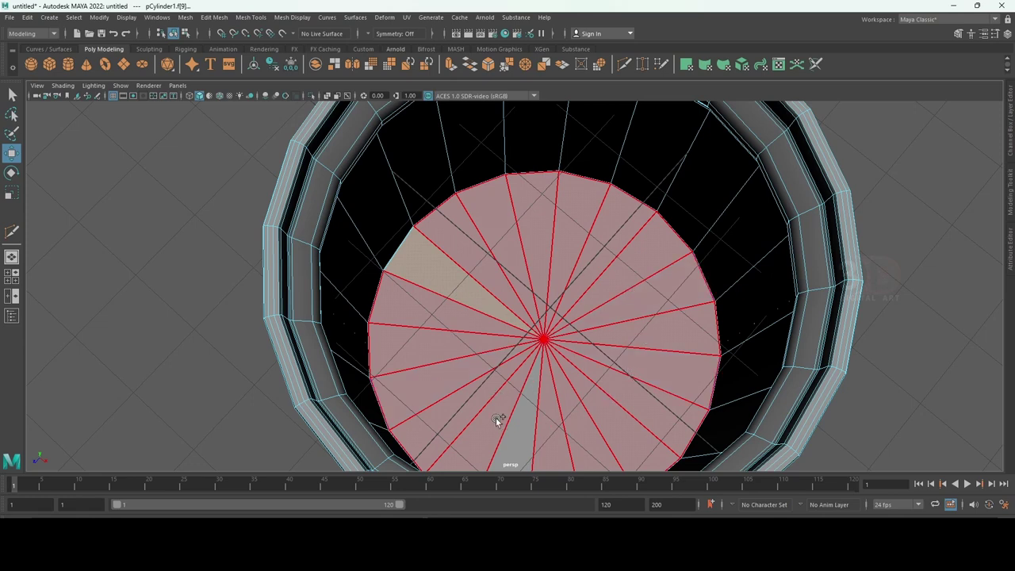
left_click_drag(525, 414, 566, 324, "alt")
- Extrude the bottom cap faces and scale them inward into an inset ring
left_click_drag(591, 309, 502, 240, "alt")
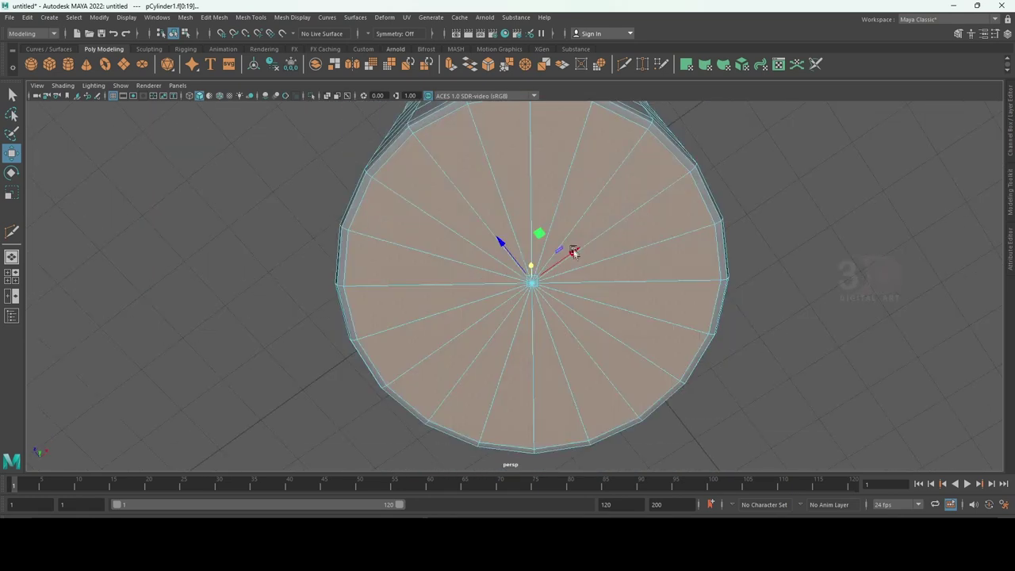
right_click(588, 239, "shift")
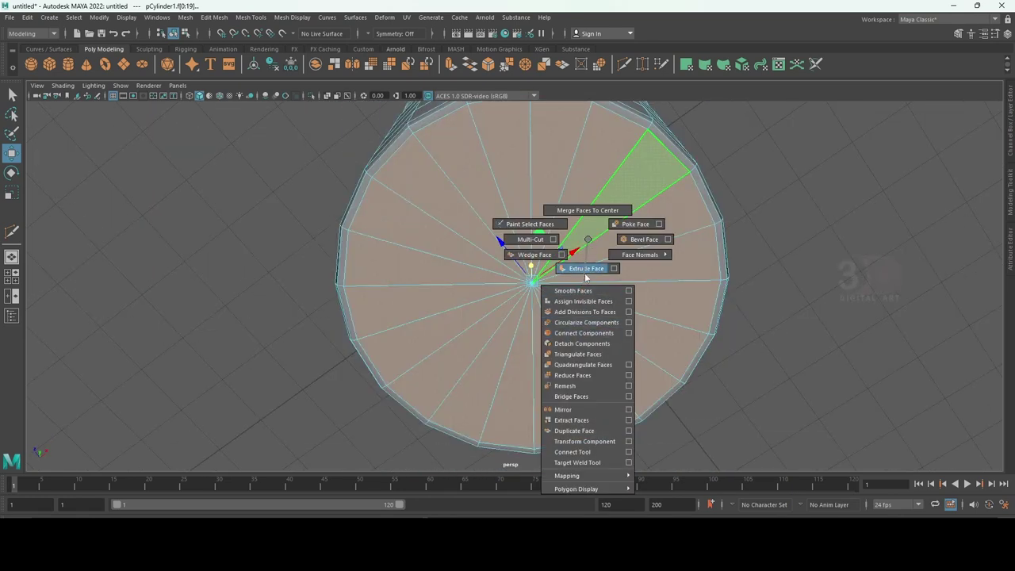
left_click(585, 273)
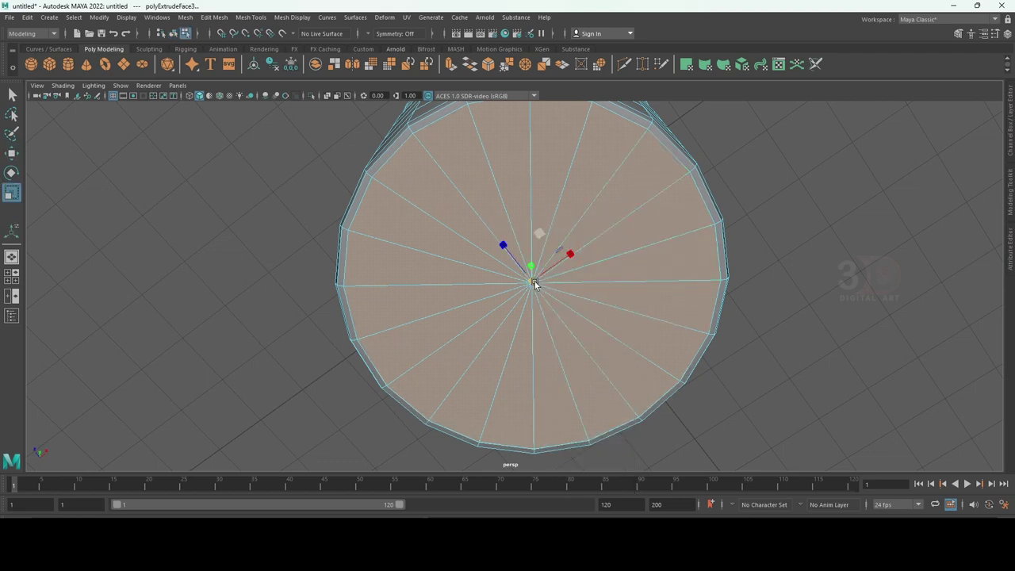
left_click_drag(534, 284, 507, 287)
left_click_drag(615, 287, 606, 323, "alt")
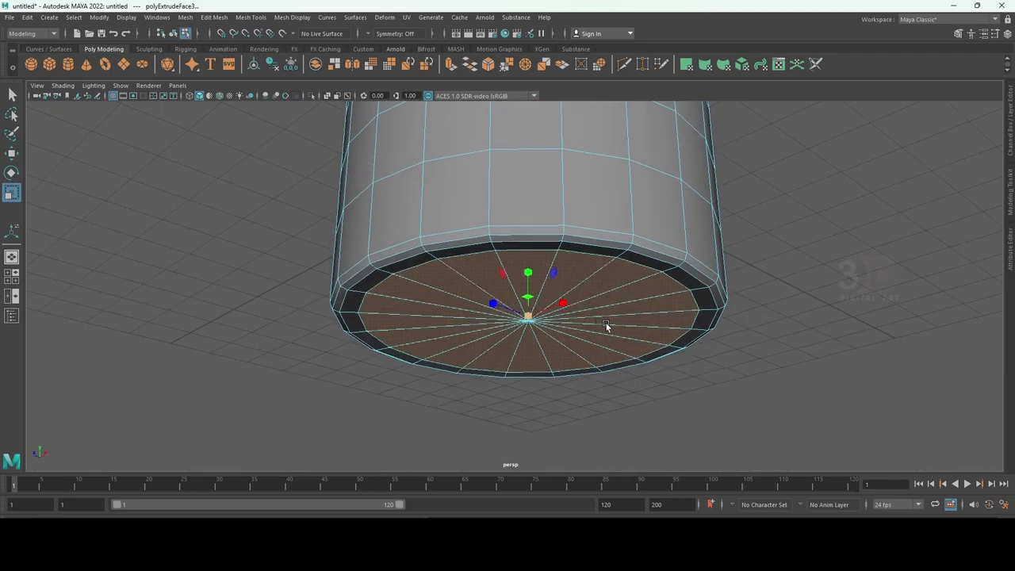
- Extrude the cap faces a second time and scale them to leave a thin rim
key("ctrl+e")
key("r")
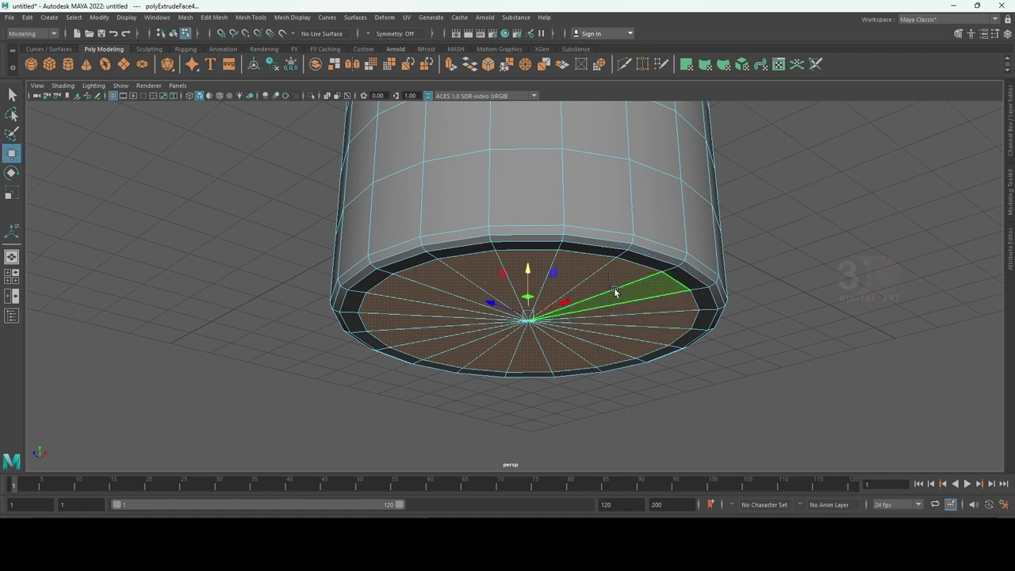
left_click_drag(530, 284, 528, 271)
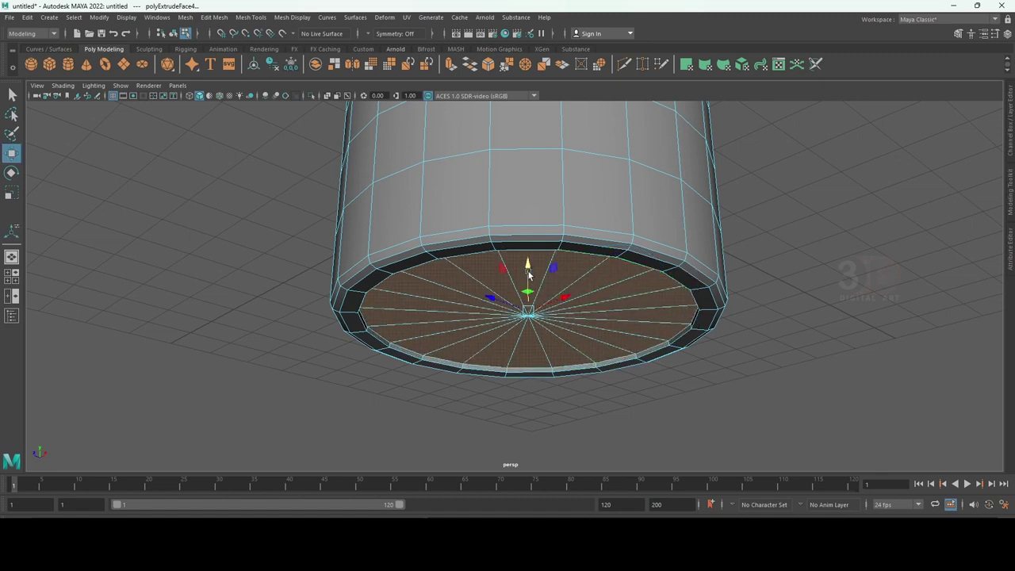
key("r")
left_click_drag(534, 315, 513, 321)
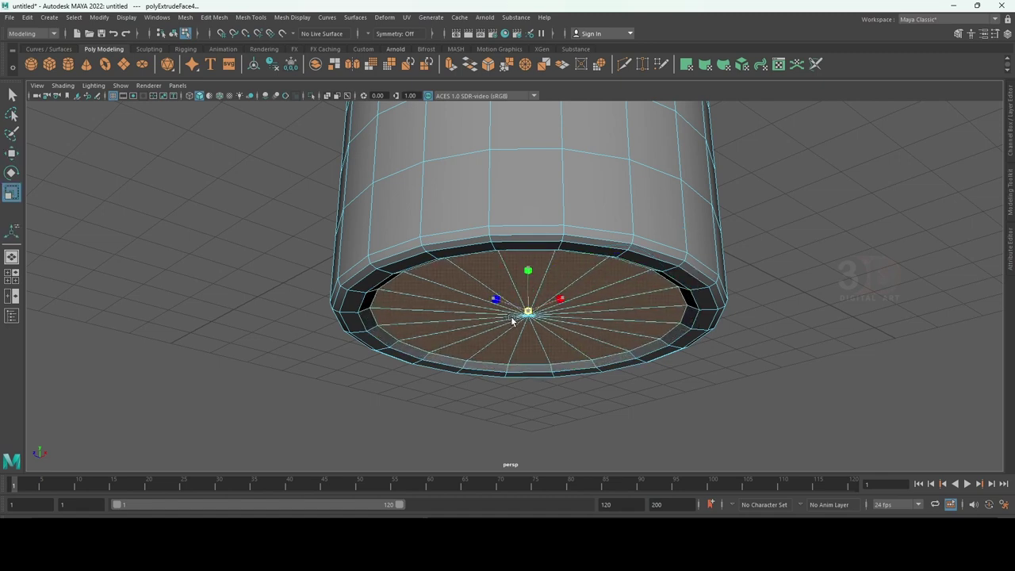
left_click_drag(625, 324, 642, 195, "alt")
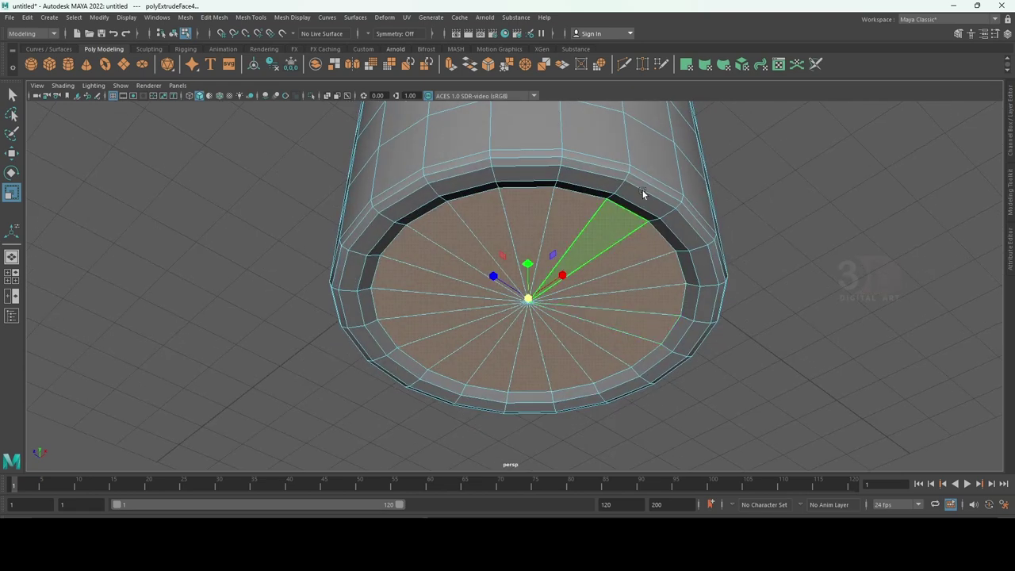
- Bevel the inner base edge loop with Fraction 0.2 and 2 segments
left_click(818, 231)
right_click_drag(657, 236, 662, 245)
left_click(661, 245)
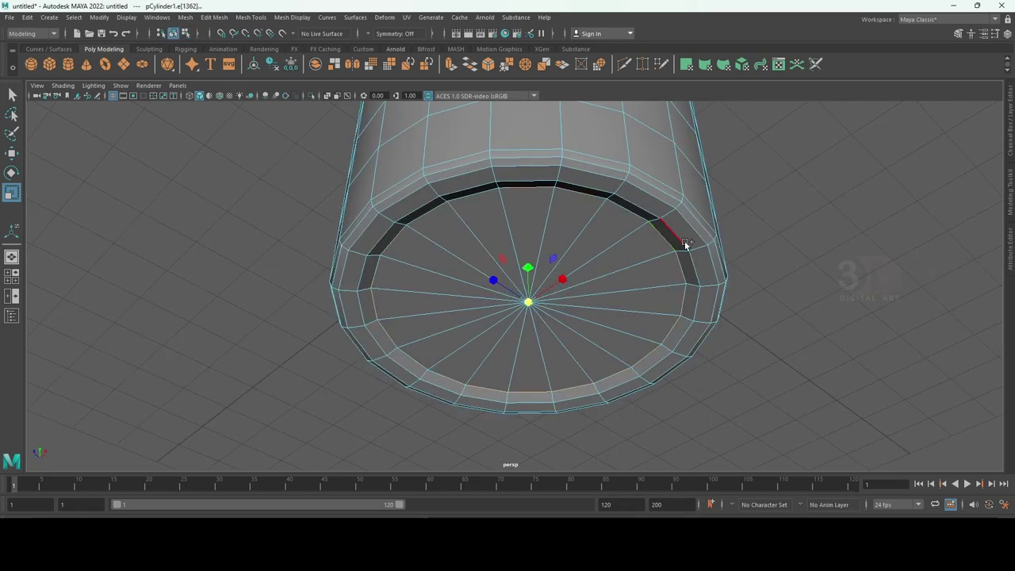
mouse_move(661, 238)
left_mouse_down("alt")
mouse_move(695, 327)
mouse_move(665, 373)
mouse_move(666, 287)
left_mouse_up("alt")
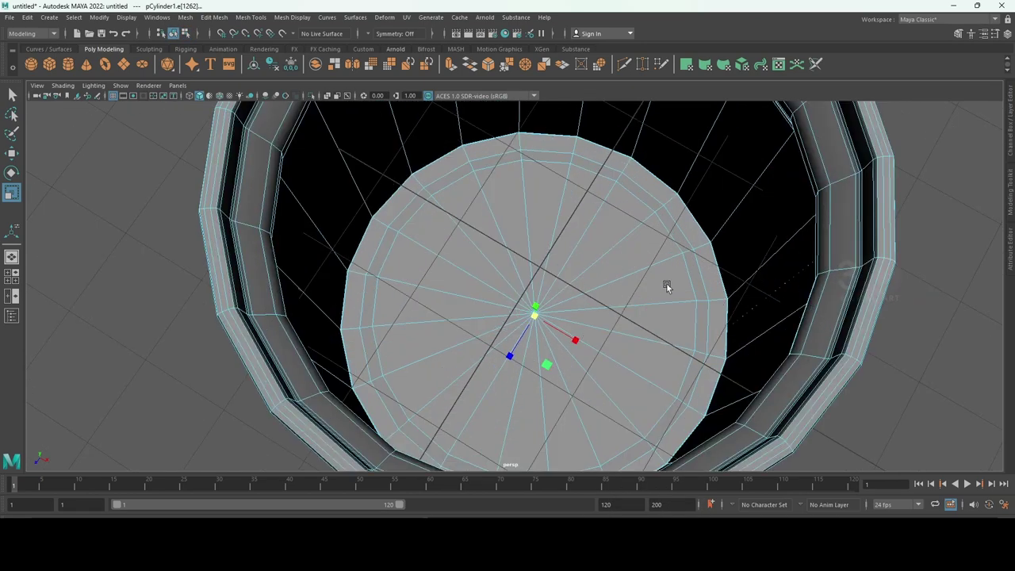
right_click_drag(637, 249, 692, 262, "shift")
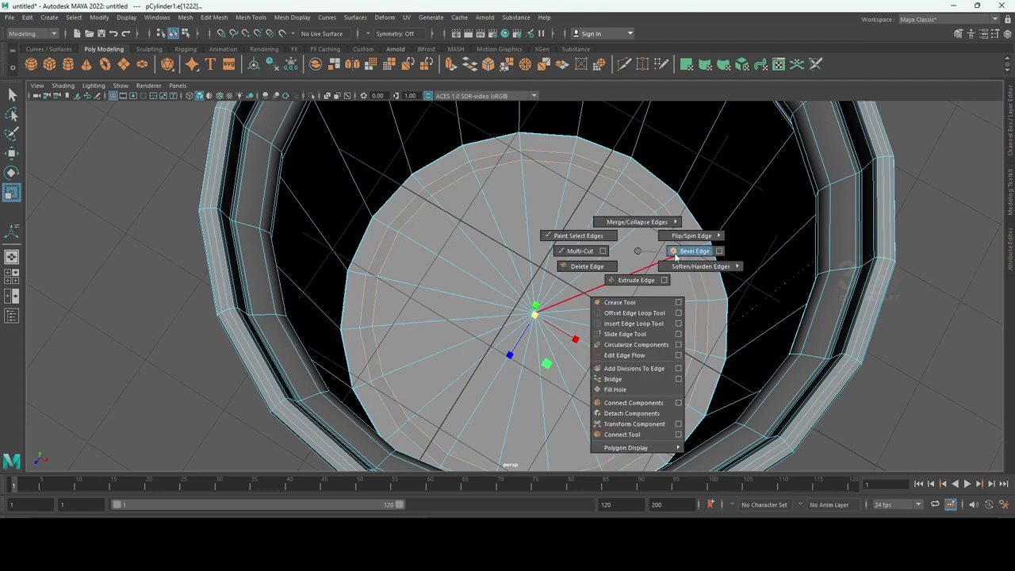
mouse_move(626, 286)
left_mouse_down()
mouse_move(587, 285)
mouse_move(624, 290)
left_mouse_up()
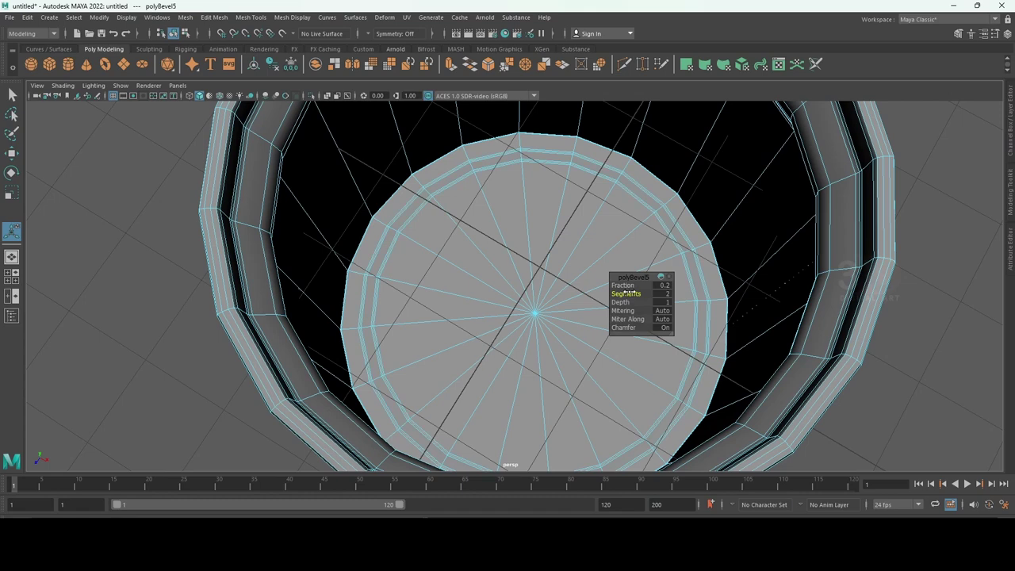
- Orbit around and under the jar to check the rounded base
left_click(892, 265)
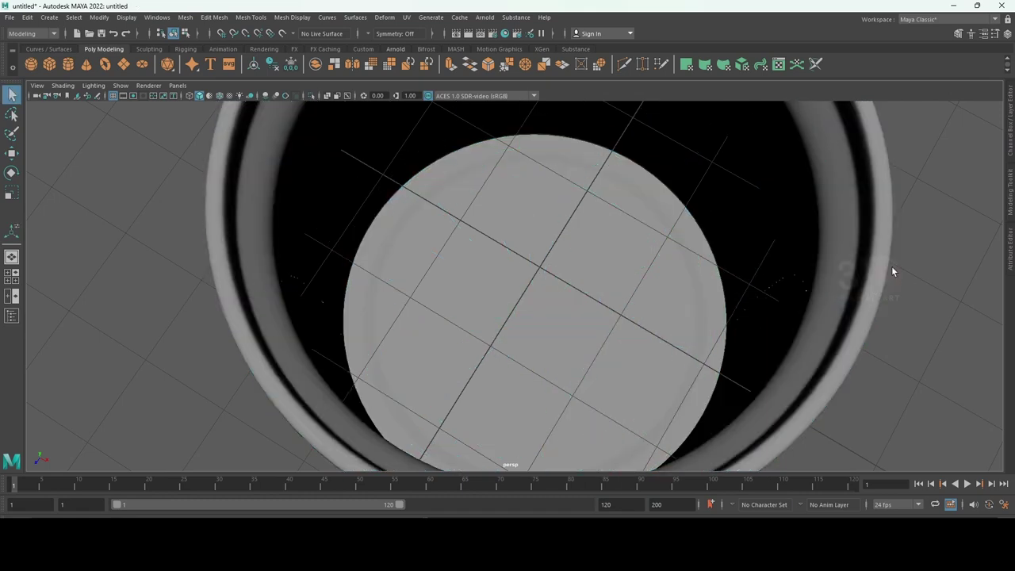
mouse_move(891, 265)
left_mouse_down("alt")
mouse_move(751, 246)
mouse_move(764, 177)
mouse_move(772, 272)
mouse_move(711, 262)
mouse_move(617, 275)
left_mouse_up("alt")
left_click(617, 275)
left_click(765, 291)
mouse_move(764, 291)
left_mouse_down("alt")
mouse_move(784, 303)
mouse_move(693, 229)
mouse_move(693, 292)
mouse_move(659, 365)
mouse_move(678, 293)
mouse_move(670, 355)
left_mouse_up("alt")
- Create a new cylinder, scale it to the jar's rim and squash it into a short band at the top
left_click(488, 254)
left_click_drag(616, 277, 587, 311, "alt")
key("1")
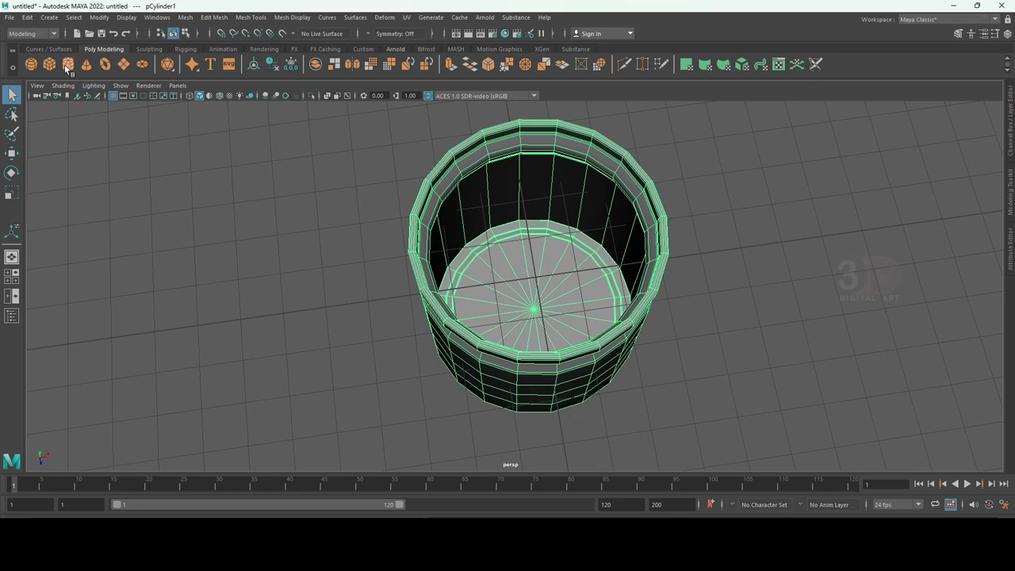
key("g")
key("r")
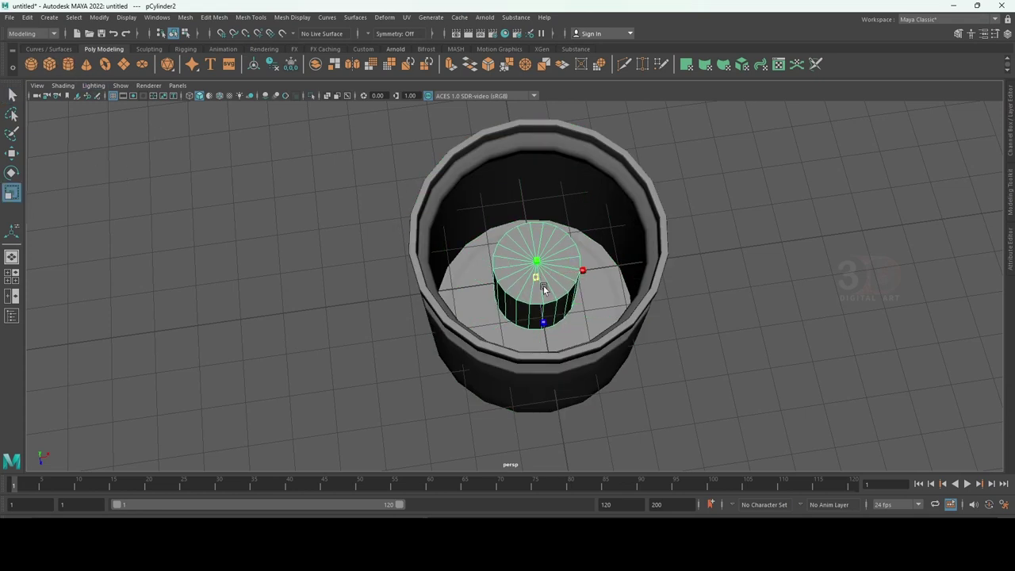
mouse_move(536, 277)
left_mouse_down()
mouse_move(665, 346)
mouse_move(522, 286)
left_mouse_up()
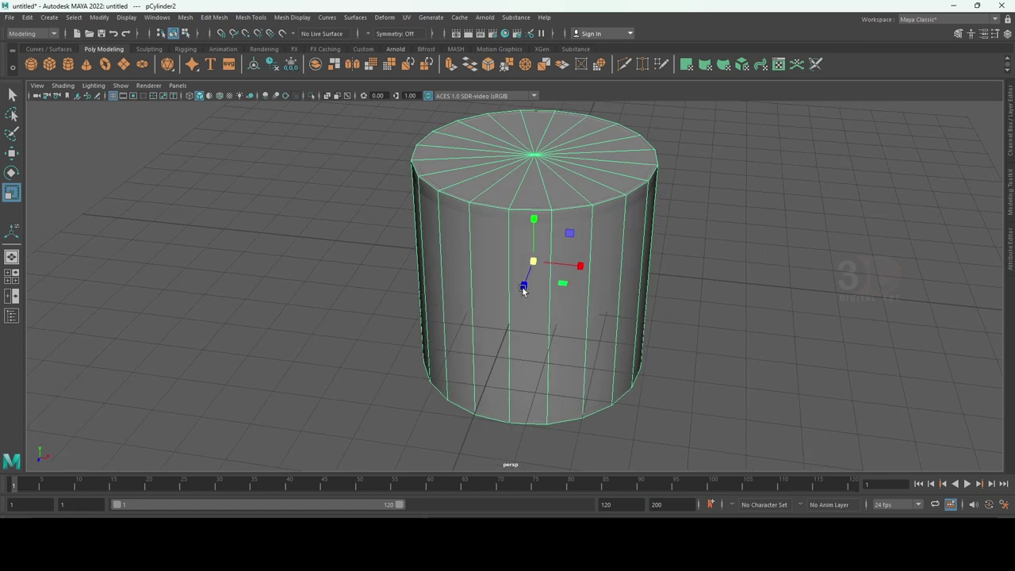
mouse_move(533, 225)
left_mouse_down()
mouse_move(546, 267)
mouse_move(533, 107)
left_mouse_up()
left_click_drag(555, 171, 534, 267, "alt")
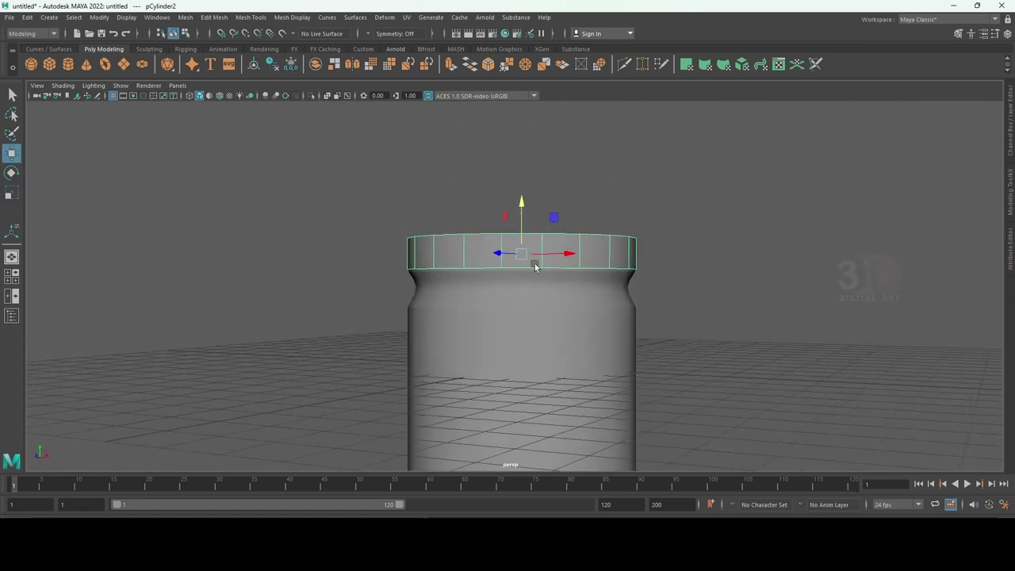
- Lift the lid band slightly above the jar's rim and reselect it
scroll(534, 266, "up", 5)
scroll(494, 233, "up", 1)
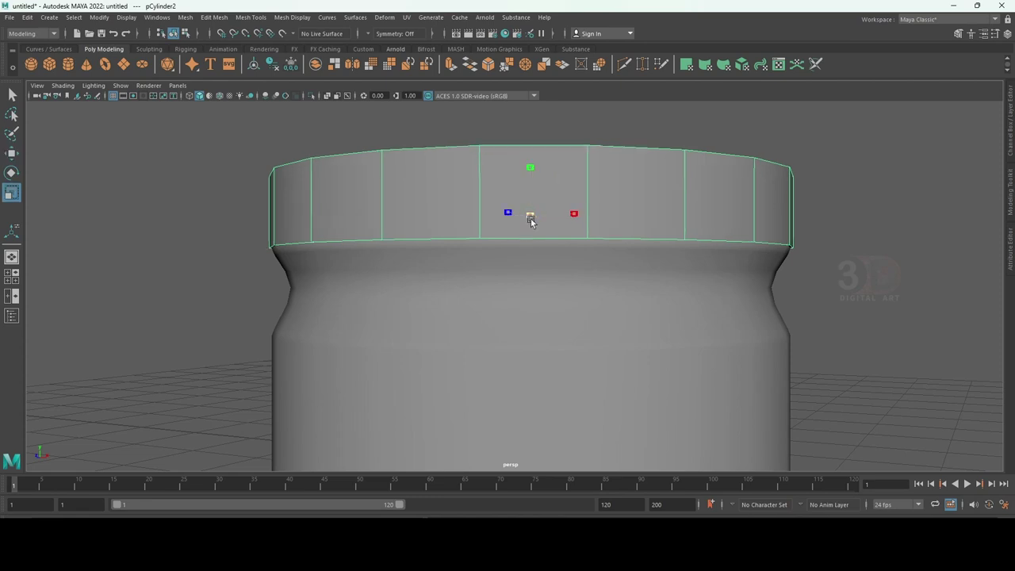
mouse_move(533, 220)
left_mouse_down("alt")
mouse_move(535, 271)
mouse_move(530, 224)
left_mouse_up("alt")
key("bracketleft")
left_click(785, 279)
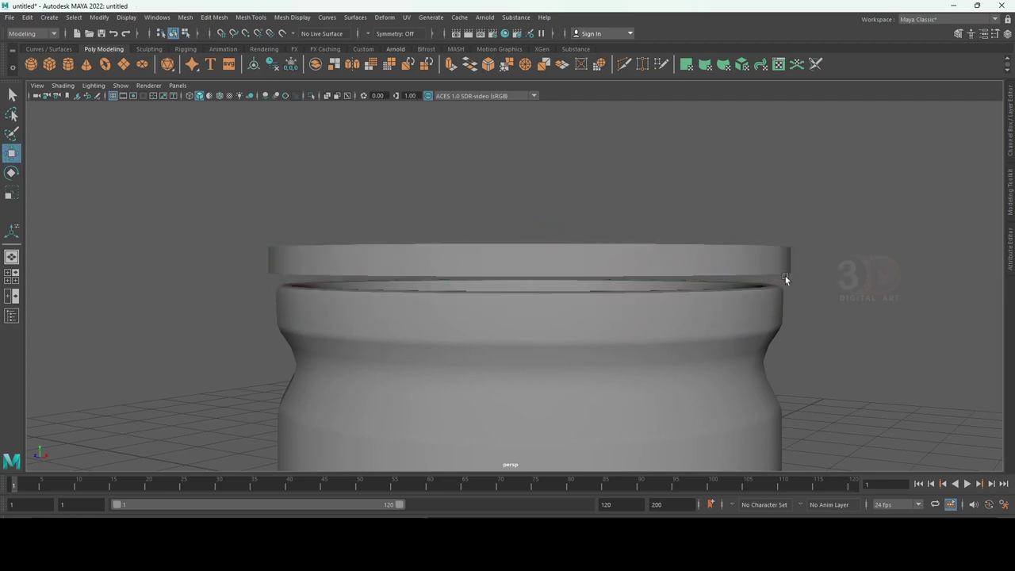
left_click(548, 242)
left_click_drag(619, 270, 642, 263, "alt")
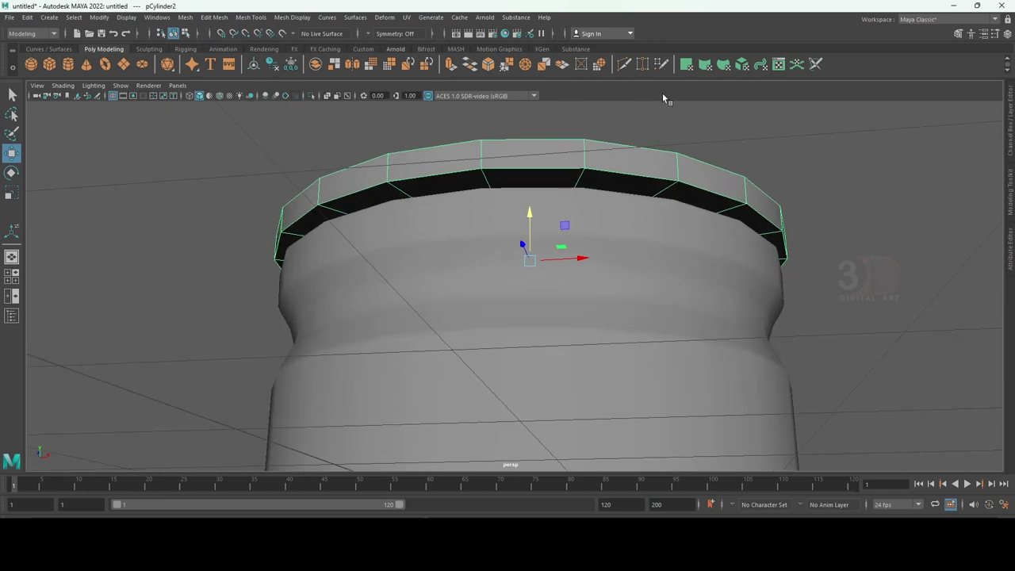
left_click(624, 64)
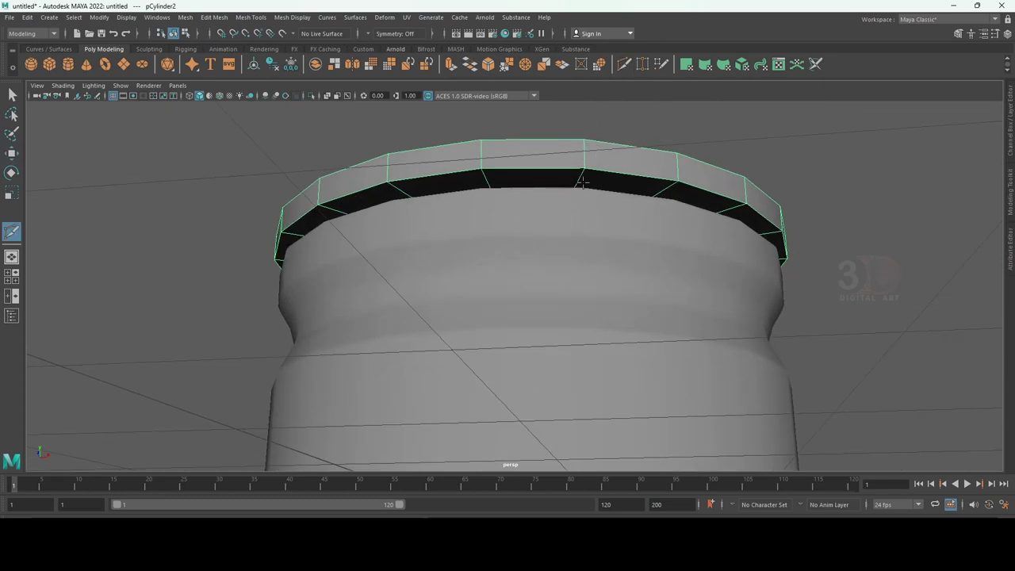
left_click_drag(575, 181, 617, 224, "alt")
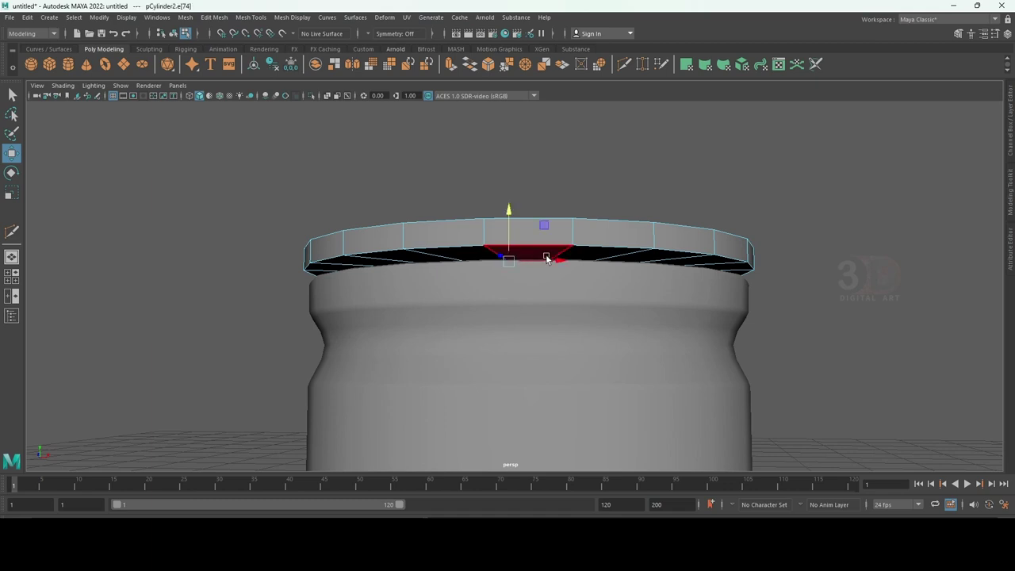
- In isolation, extrude the lid's top disc faces and scale them inward into an inset ring
left_click(568, 239)
key("ctrl+1")
left_click_drag(687, 239, 434, 181, "alt")
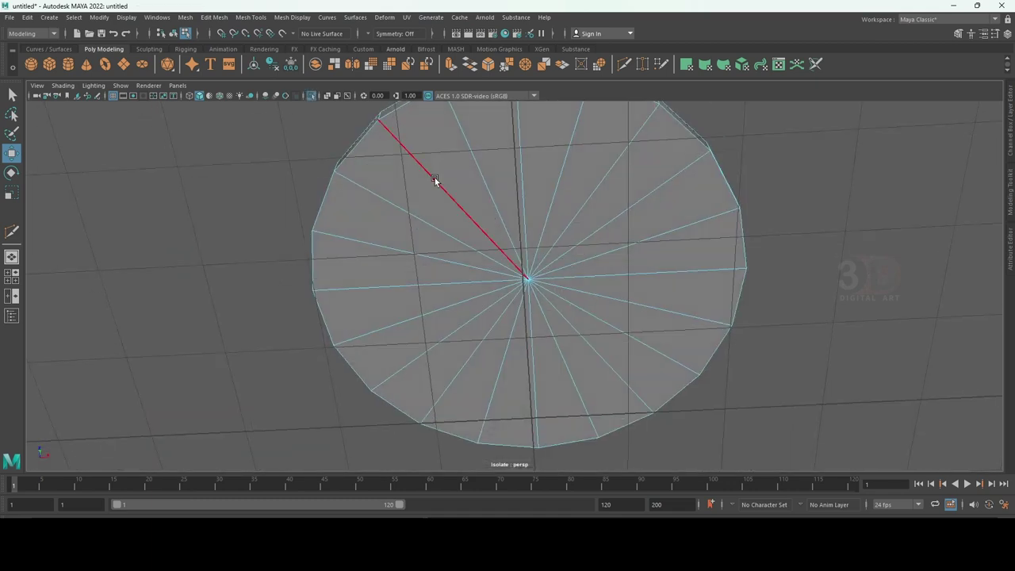
left_click(511, 166)
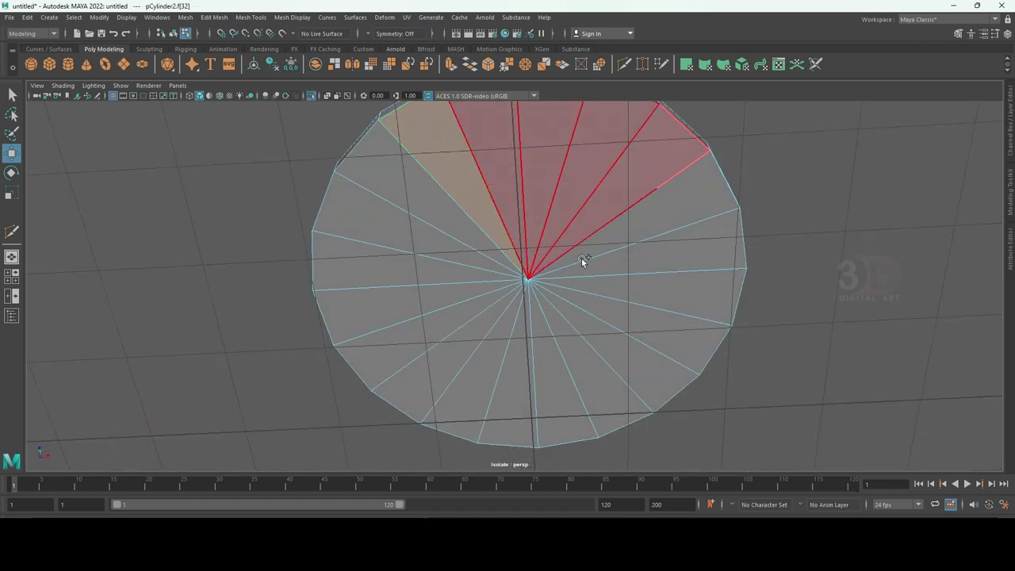
mouse_move(581, 258)
left_mouse_down()
mouse_move(430, 209)
mouse_move(555, 312)
mouse_move(562, 301)
left_mouse_up()
right_click_drag(561, 255, 564, 281, "shift")
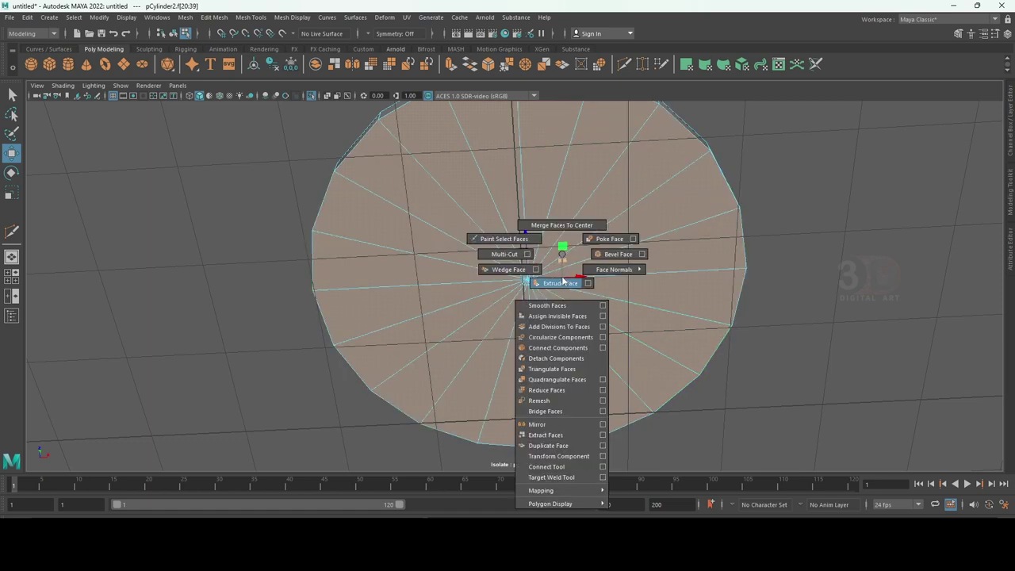
mouse_move(530, 282)
left_mouse_down()
mouse_move(509, 287)
mouse_move(623, 299)
mouse_move(525, 286)
mouse_move(573, 279)
mouse_move(552, 268)
left_mouse_up()
key("ctrl+1")
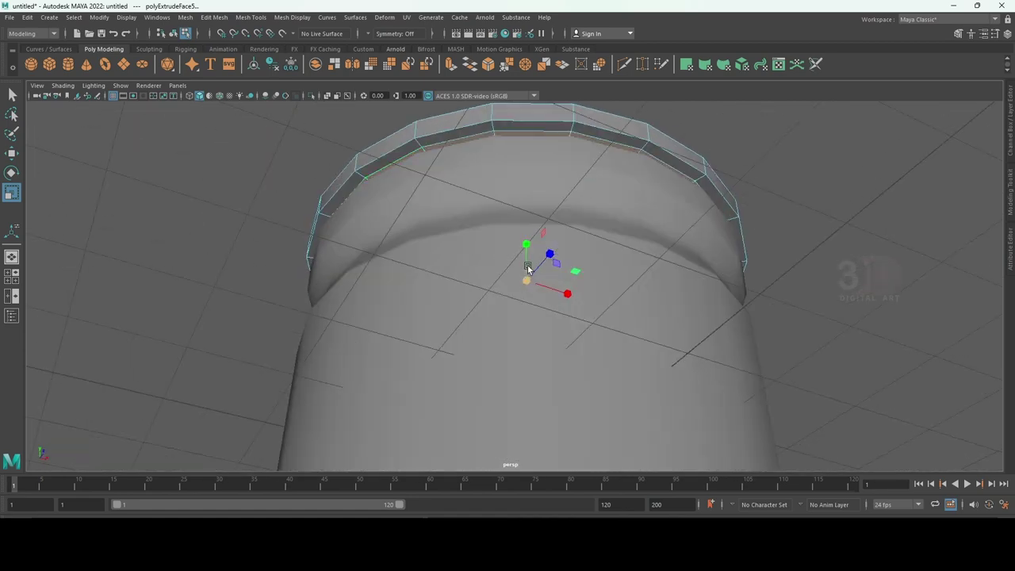
- Extrude the lid's rim face loop downward into a skirt over the jar's rim
left_click(510, 130)
double_click(467, 140, "shift")
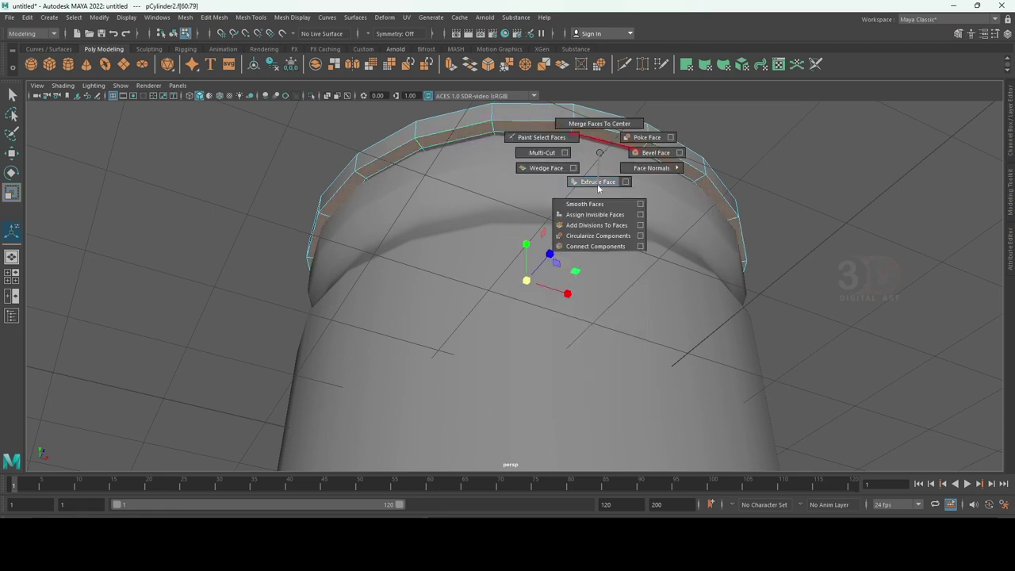
right_click_drag(600, 154, 596, 127, "shift")
left_click_drag(596, 127, 627, 406, "alt")
key("q")
left_click_drag(751, 176, 762, 259, "alt")
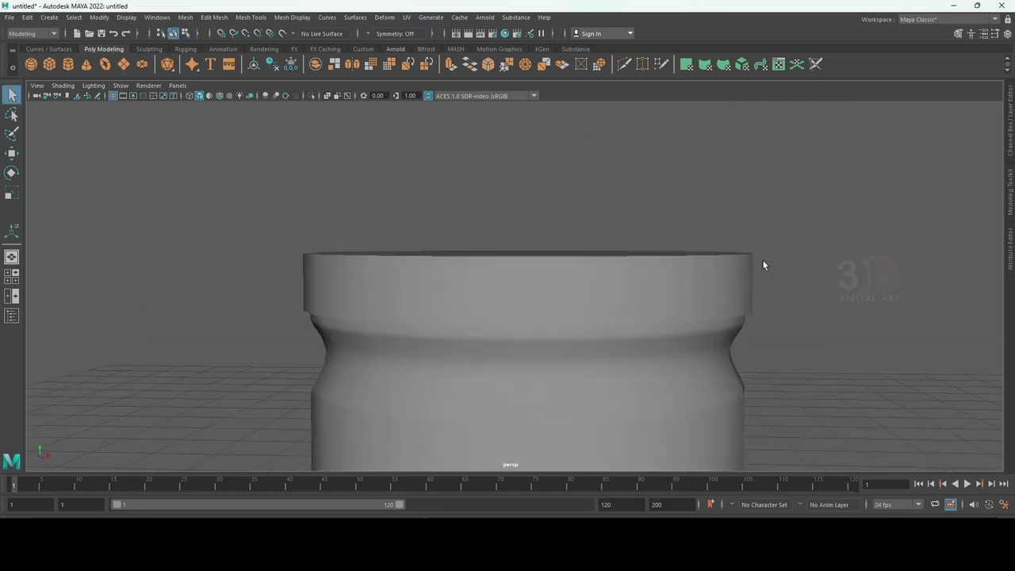
key("F8")
key("r")
mouse_move(658, 310)
left_mouse_down("alt")
mouse_move(533, 249)
mouse_move(535, 269)
mouse_move(550, 256)
left_mouse_up("alt")
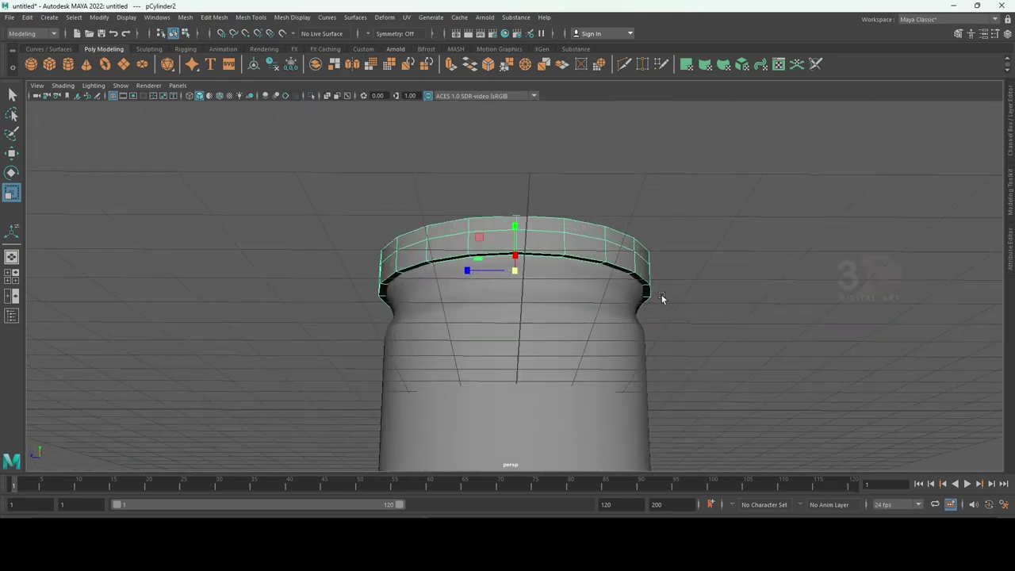
mouse_move(661, 297)
left_mouse_down("alt")
mouse_move(607, 262)
mouse_move(470, 283)
mouse_move(509, 273)
left_mouse_up("alt")
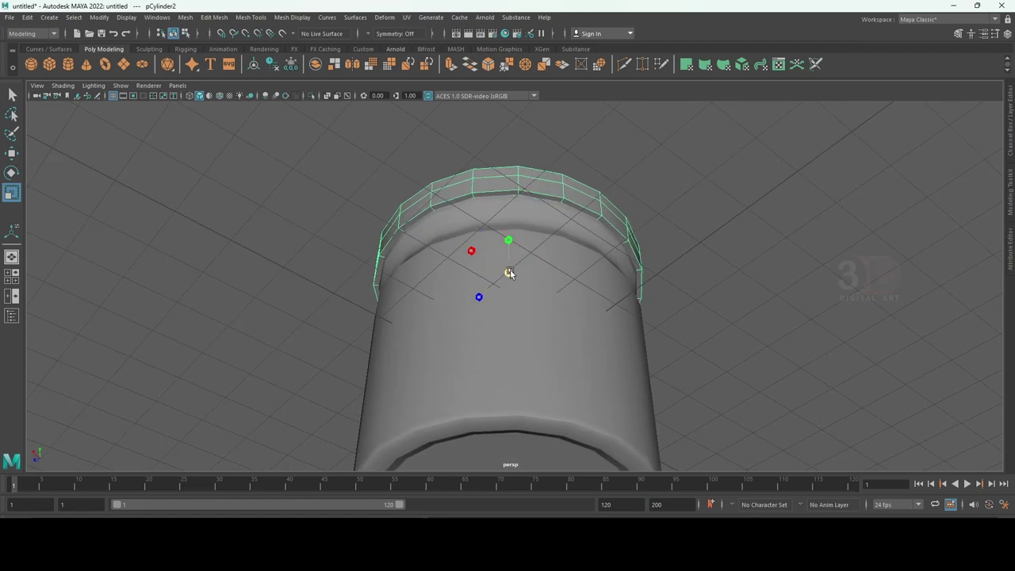
left_click(559, 327)
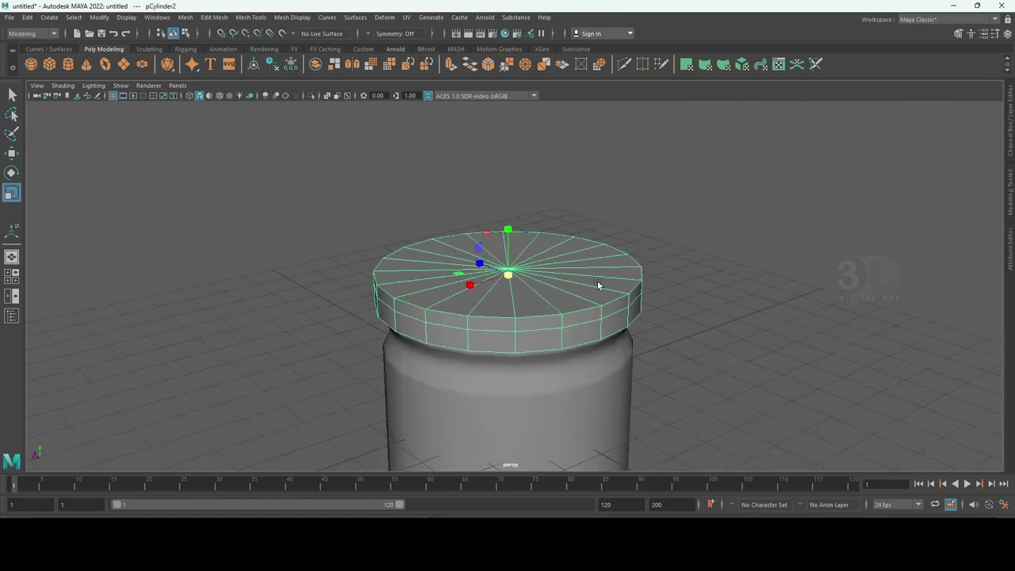
left_click(749, 230)
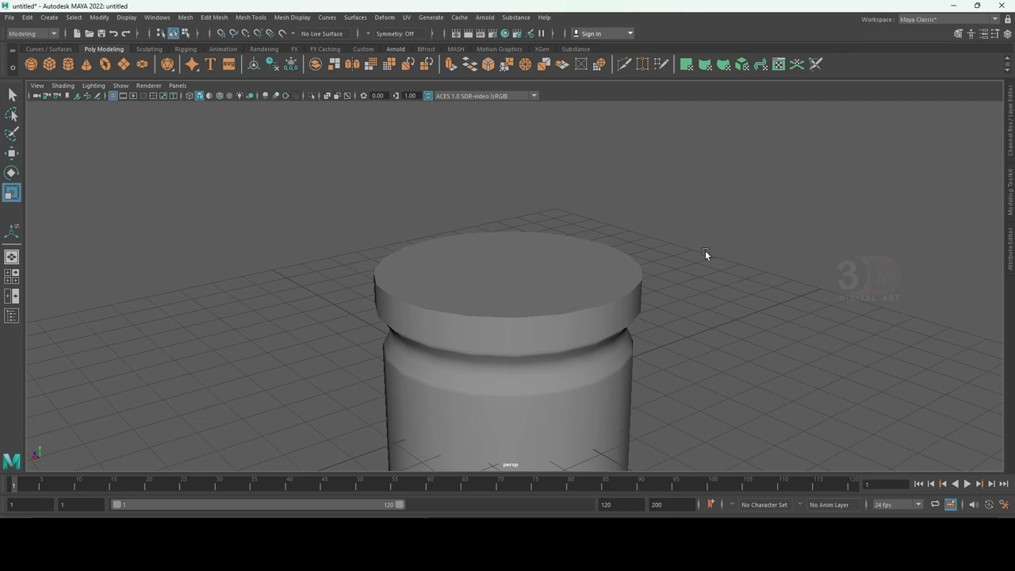
left_click(589, 287)
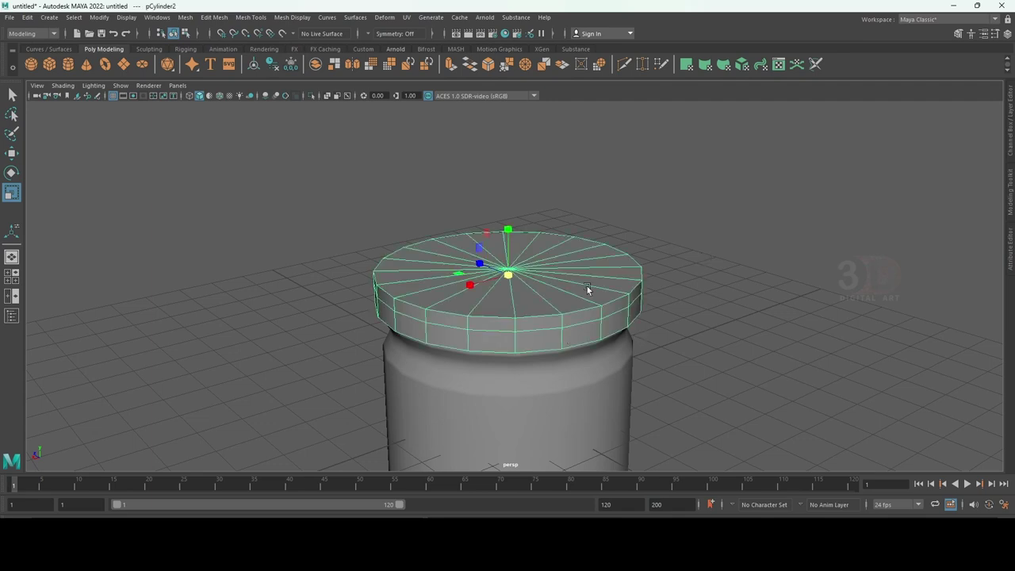
left_click(833, 231)
mouse_move(833, 231)
left_mouse_down("alt")
mouse_move(535, 279)
mouse_move(548, 305)
left_mouse_up("alt")
left_click(467, 295)
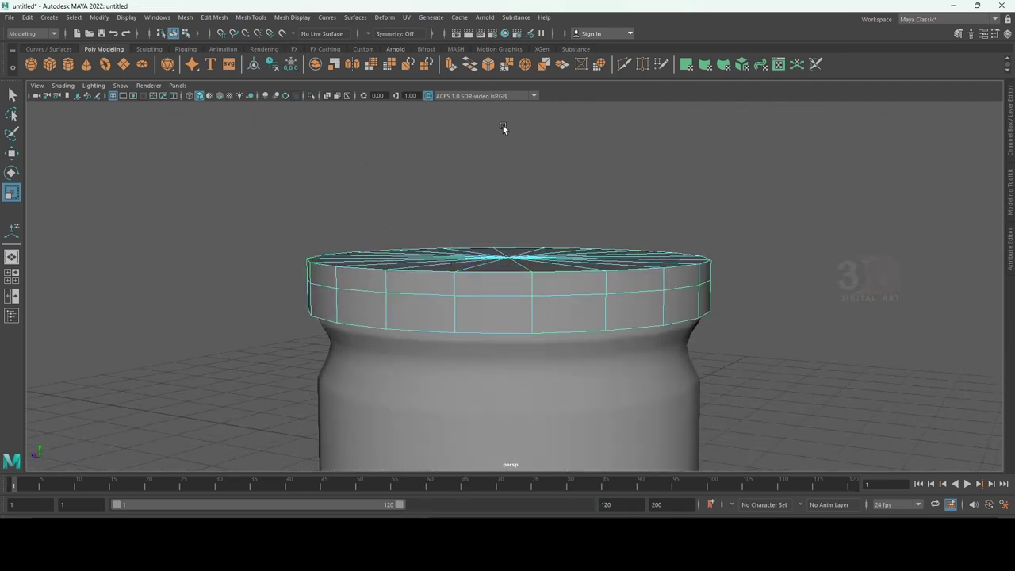
- Extrude the cap's top faces and scale them inward to form a ring
left_click_drag(503, 128, 356, 278, "alt")
right_click_drag(356, 260, 352, 287)
left_click(363, 257)
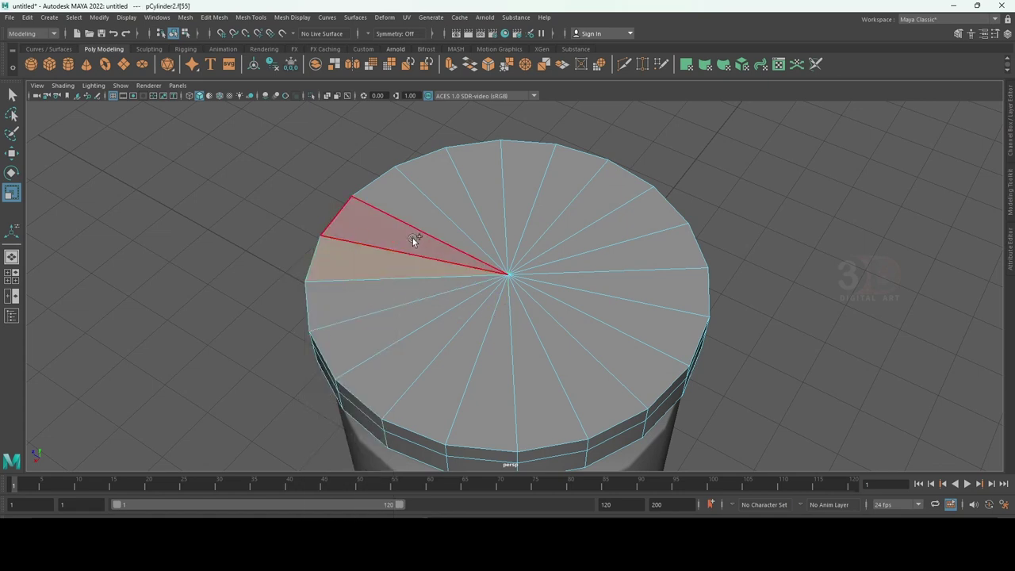
left_click_drag(413, 238, 547, 241)
right_click(508, 275, "shift")
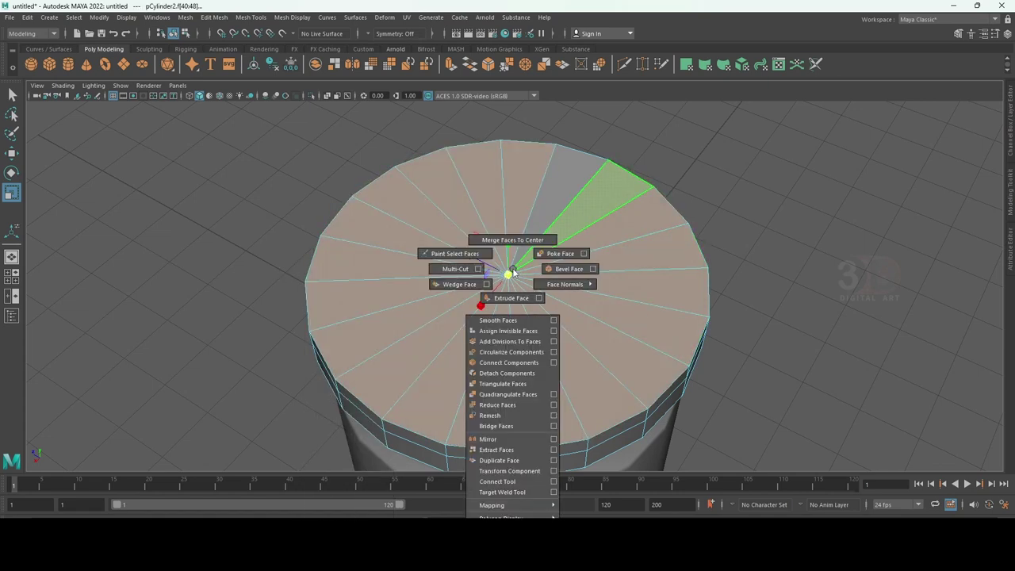
left_click(557, 245)
right_click_drag(510, 249, 555, 271, "shift")
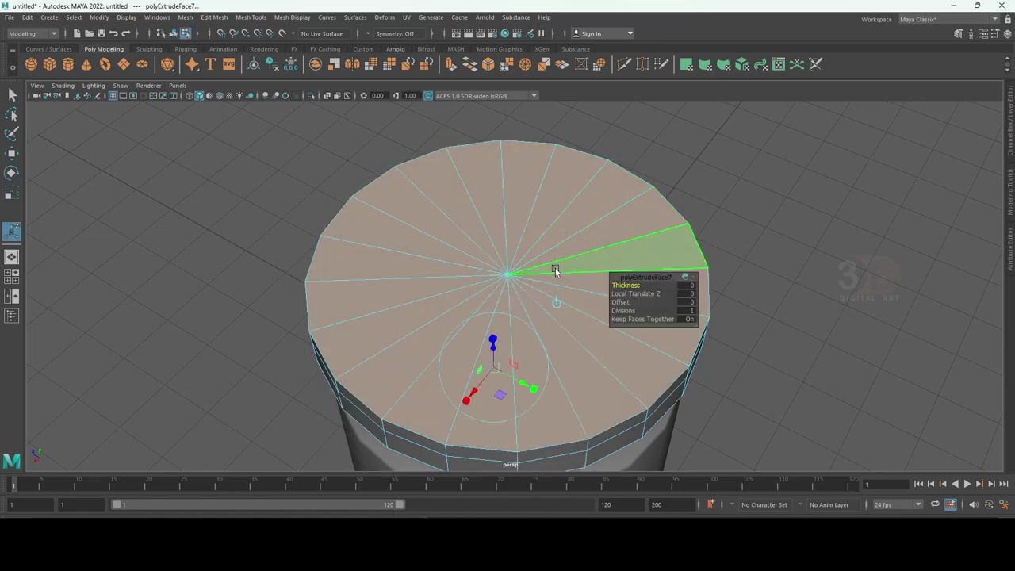
key("r")
mouse_move(501, 281)
left_mouse_down()
mouse_move(473, 289)
mouse_move(516, 271)
left_mouse_up()
- Extrude the top again with Local Translate Z -0.043 and scale it into a recessed inner panel
left_click(516, 271)
key("ctrl+e")
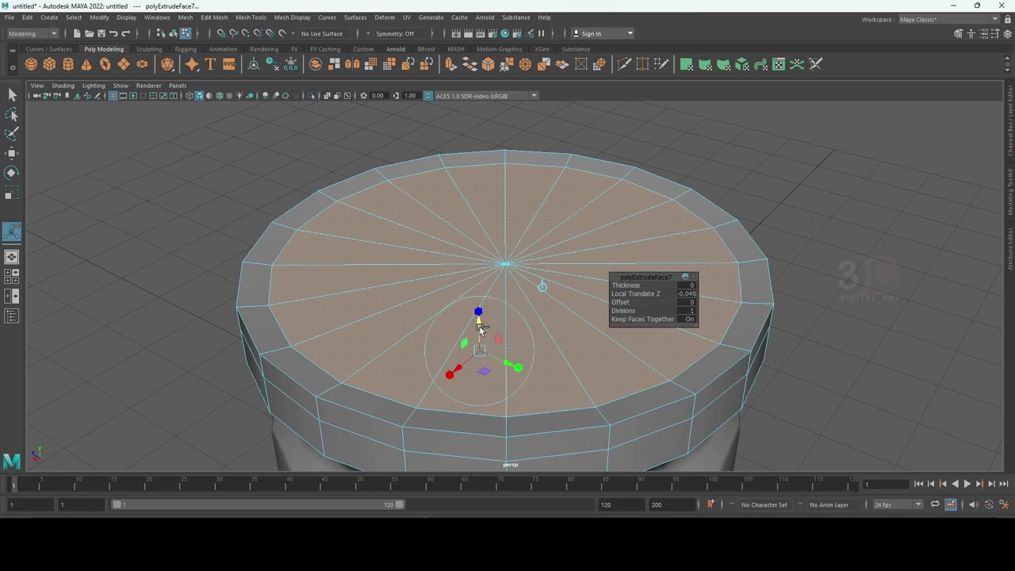
key("ctrl+e")
left_click_drag(479, 311, 486, 314)
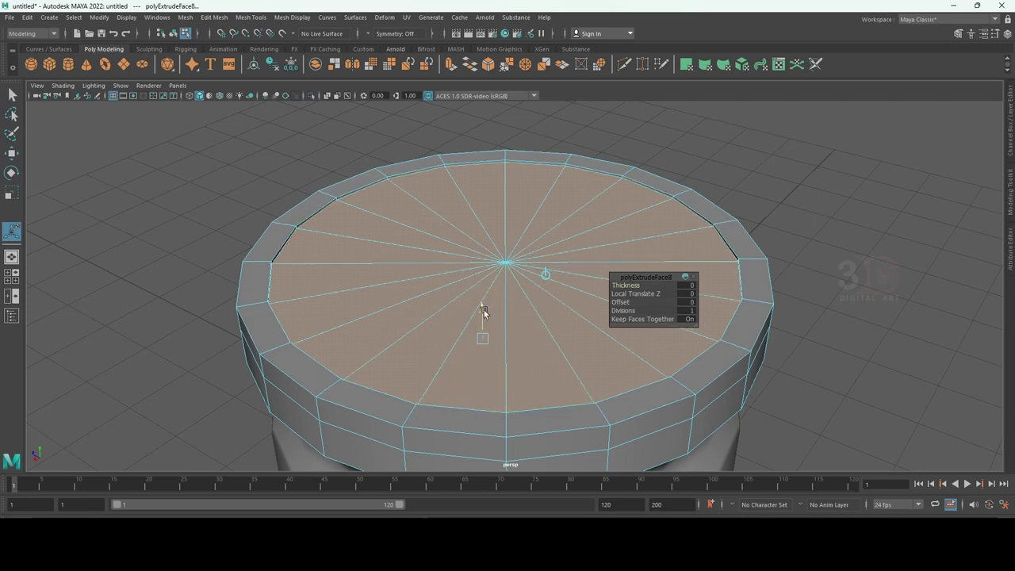
key("r")
left_click_drag(501, 267, 455, 284)
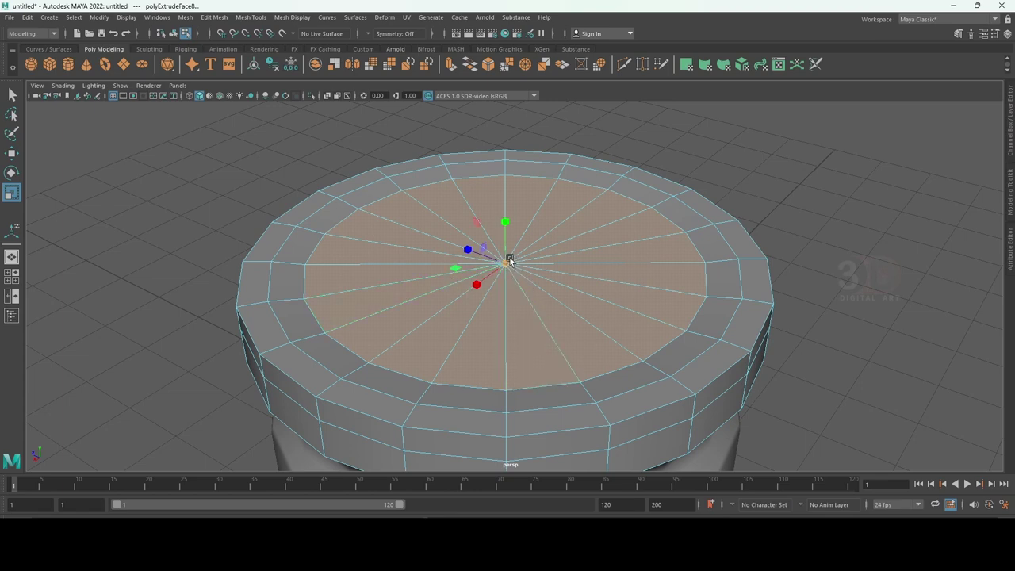
key("w")
left_click(501, 226)
left_click_drag(685, 250, 293, 229, "alt")
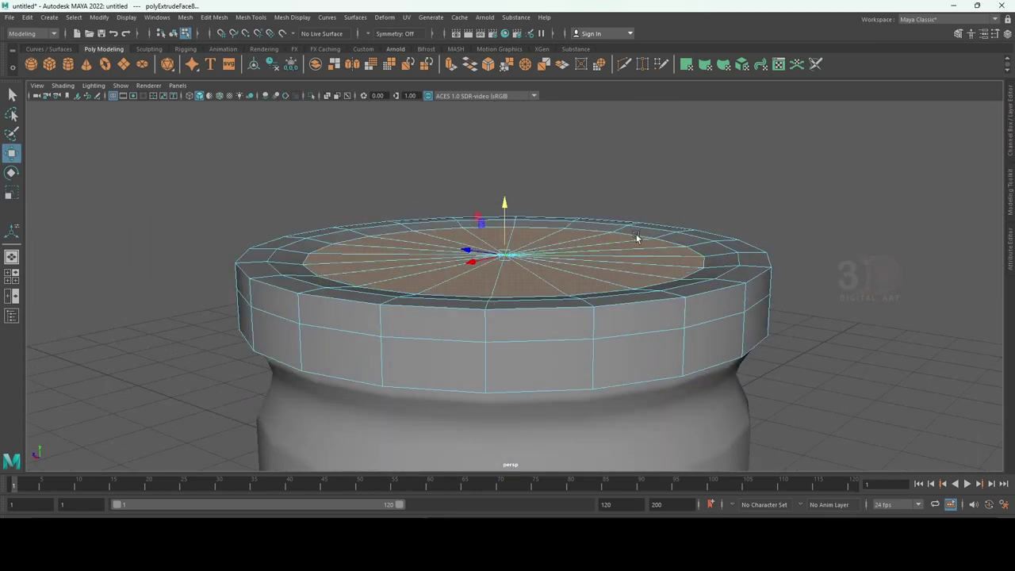
key("F10")
- Bevel the inset ring's edge loop at fraction 0.2 and preview the cap smoothed
double_click(290, 239)
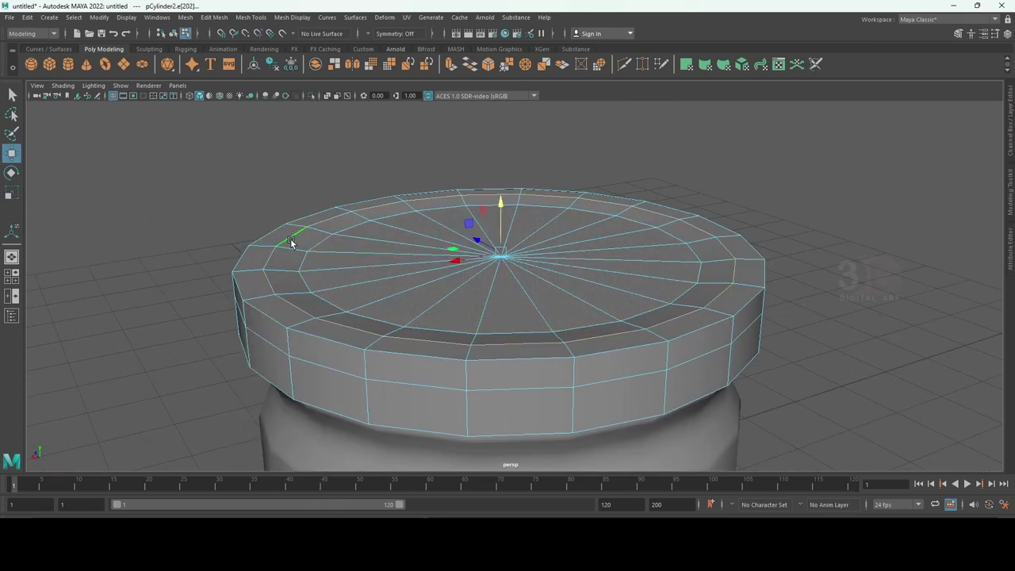
right_click(511, 219, "shift")
left_click(572, 222)
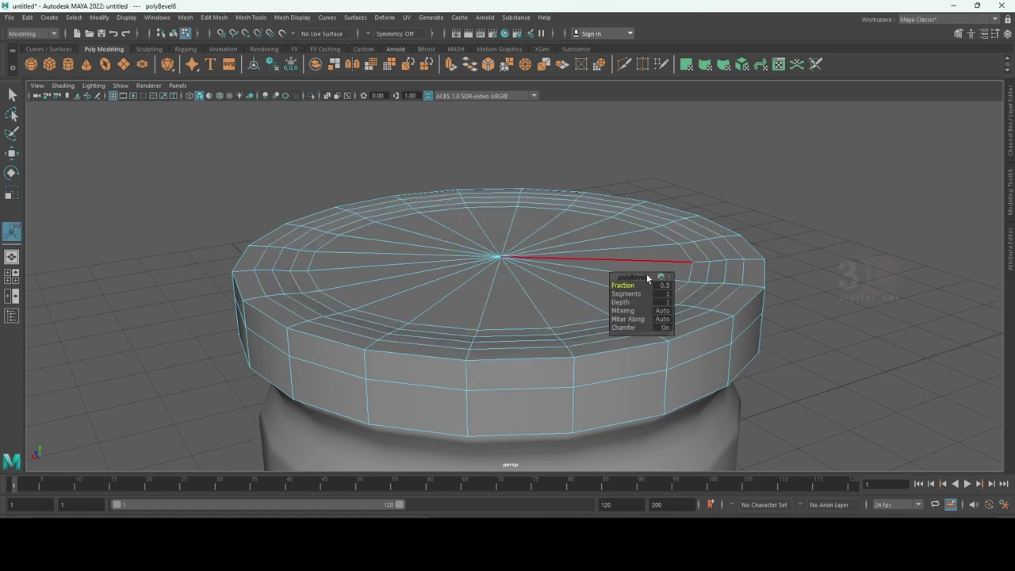
left_click_drag(629, 285, 623, 284)
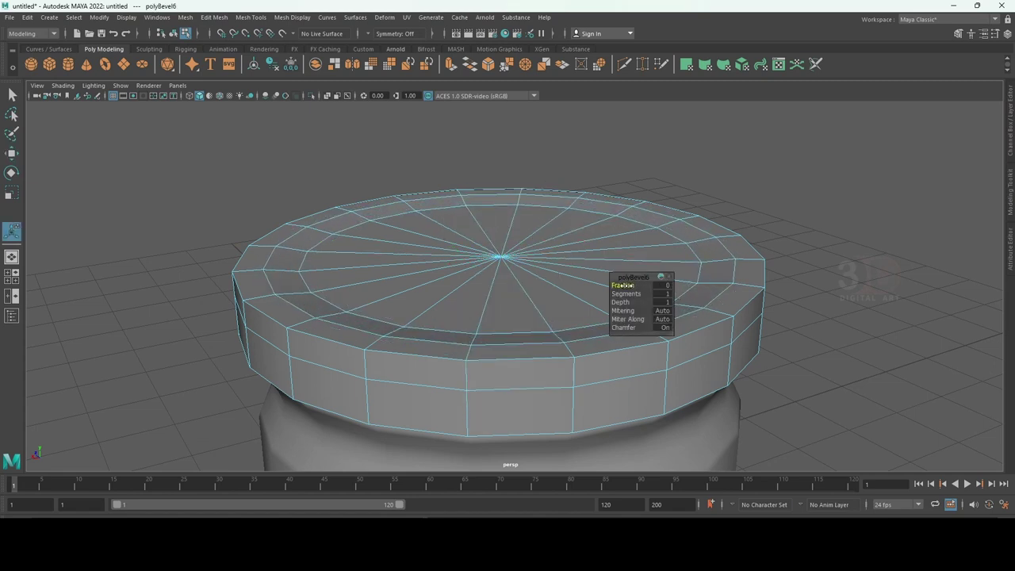
right_click_drag(455, 208, 544, 153)
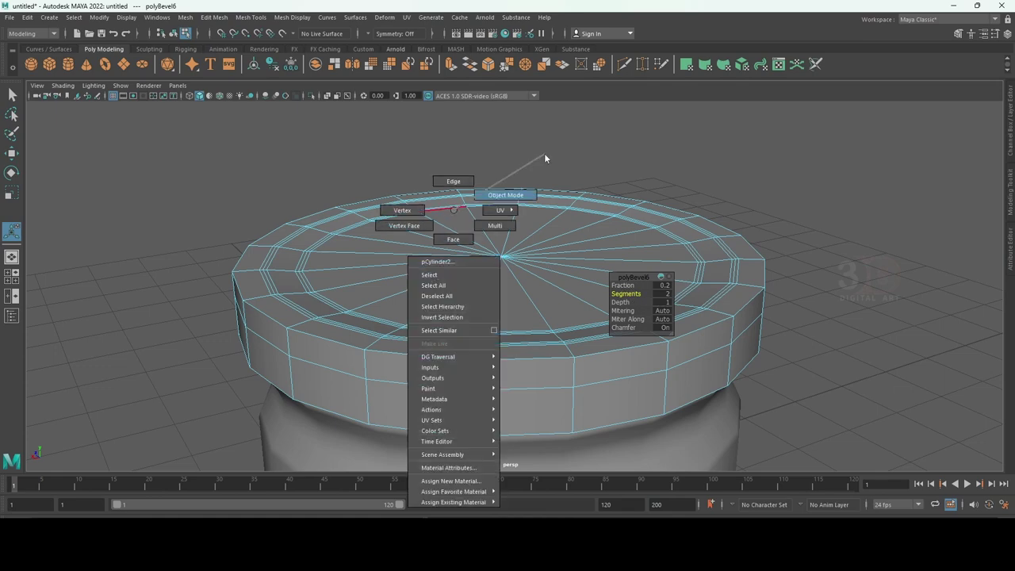
left_click(704, 281)
key("3")
mouse_move(783, 297)
left_mouse_down("alt")
mouse_move(809, 346)
mouse_move(799, 324)
left_mouse_up("alt")
mouse_move(579, 319)
left_mouse_down("alt")
mouse_move(577, 357)
mouse_move(389, 245)
mouse_move(499, 238)
mouse_move(498, 215)
mouse_move(543, 226)
left_mouse_up("alt")
key("1")
- Bevel the lid's top outer edge at fraction 0.5 with 3 segments and preview it smoothed
key("F10")
right_click_drag(657, 158, 694, 162, "shift")
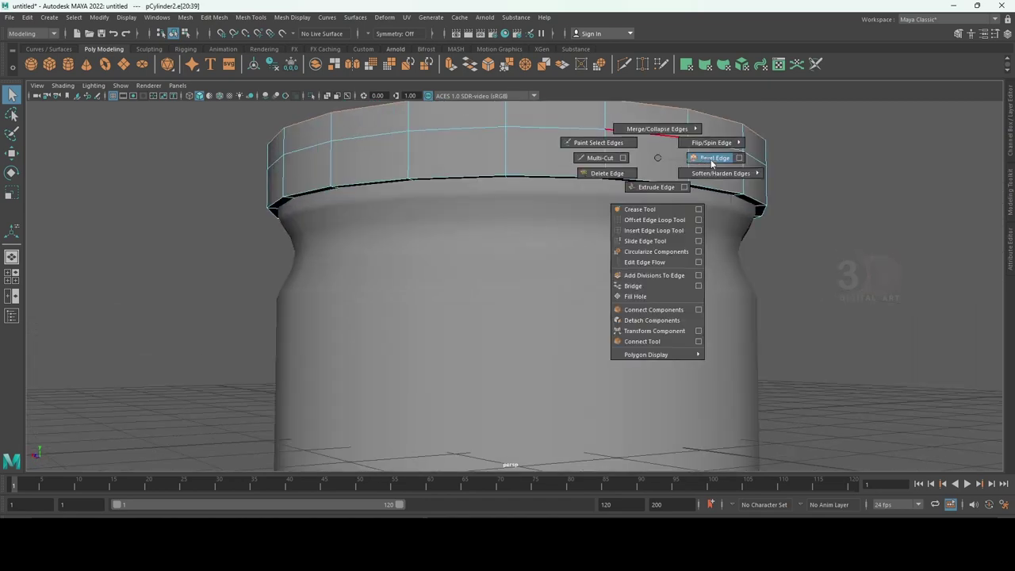
left_click_drag(694, 162, 659, 229, "alt")
left_click_drag(627, 293, 637, 294)
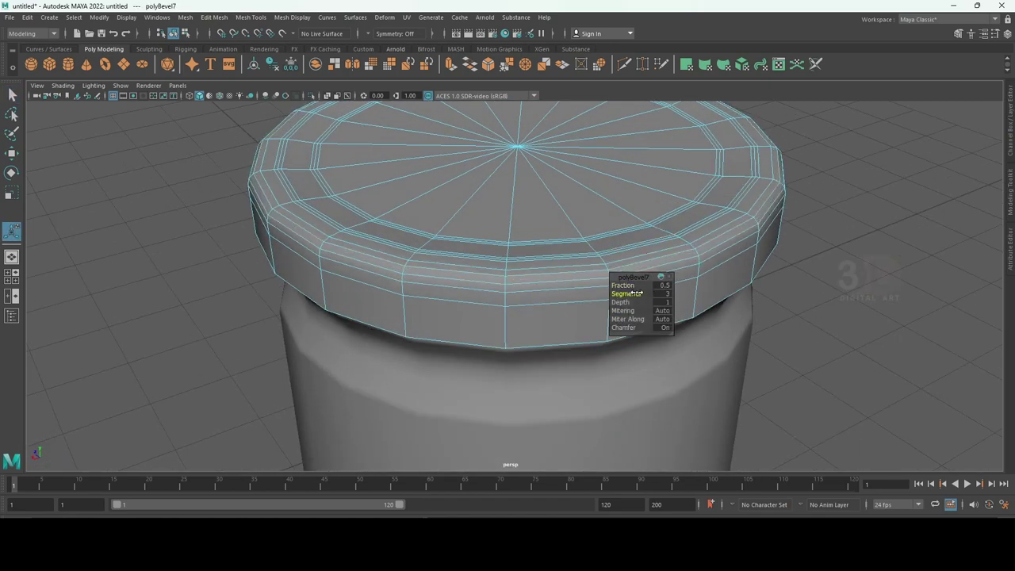
key("F8")
key("3")
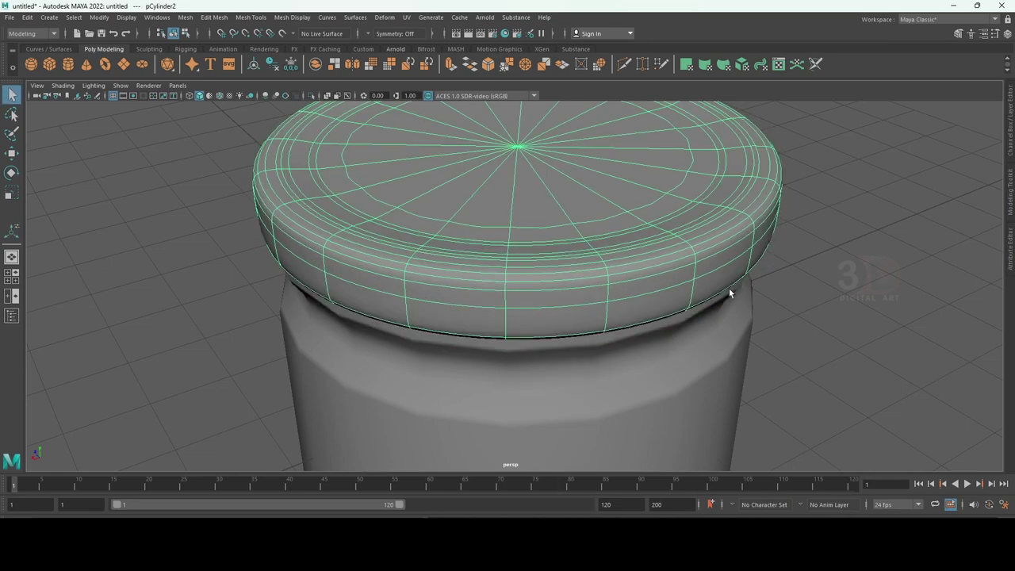
left_click(794, 309)
mouse_move(795, 309)
left_mouse_down("alt")
mouse_move(724, 357)
mouse_move(735, 288)
left_mouse_up("alt")
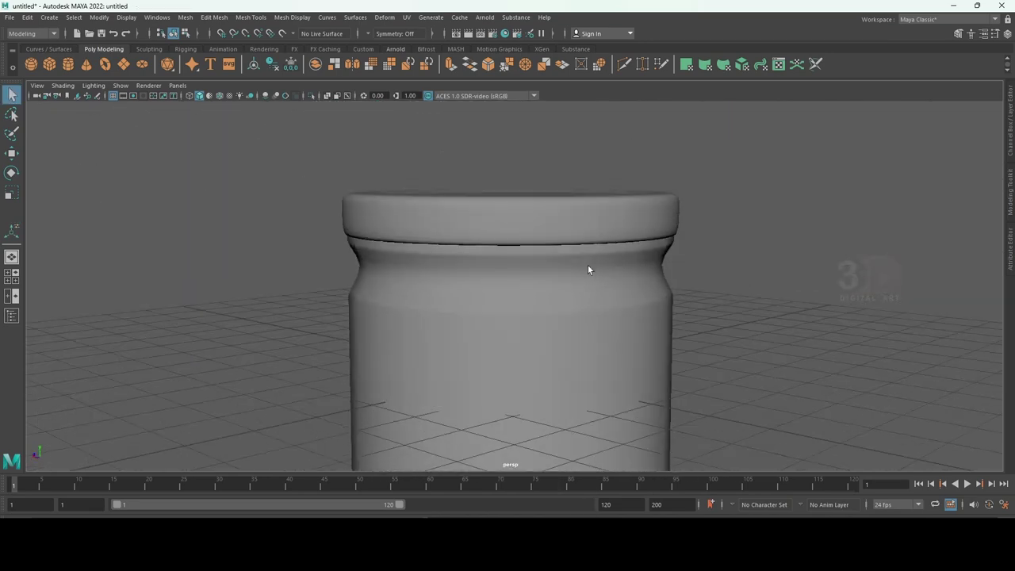
left_click(501, 229)
- Isolate the lid and bevel the ring's inner top edge loop at fraction 0.1
key("f")
key("1")
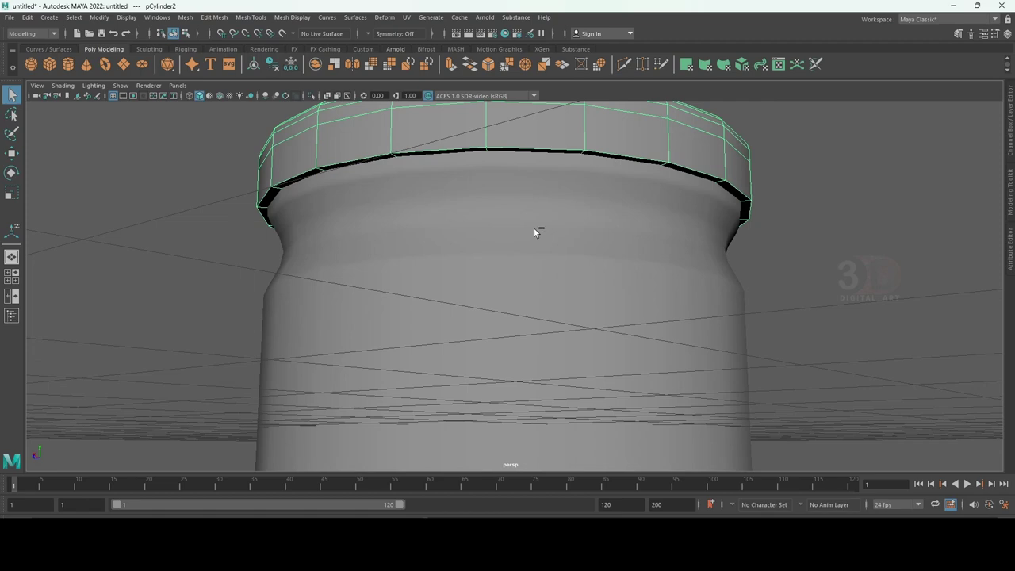
key("ctrl+1")
mouse_move(520, 232)
left_mouse_down("alt")
mouse_move(544, 190)
mouse_move(322, 187)
left_mouse_up("alt")
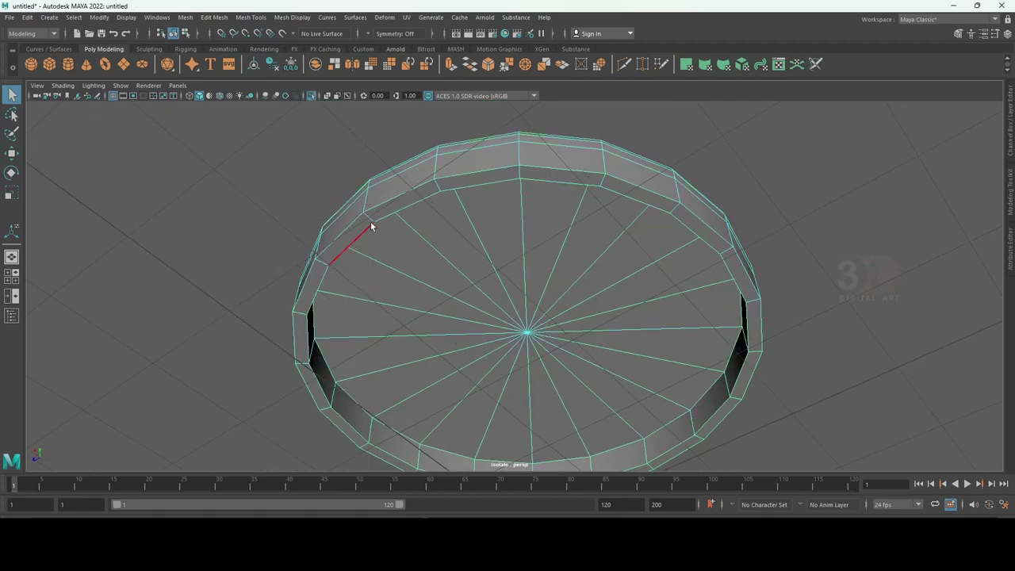
right_click_drag(550, 237, 595, 238, "shift")
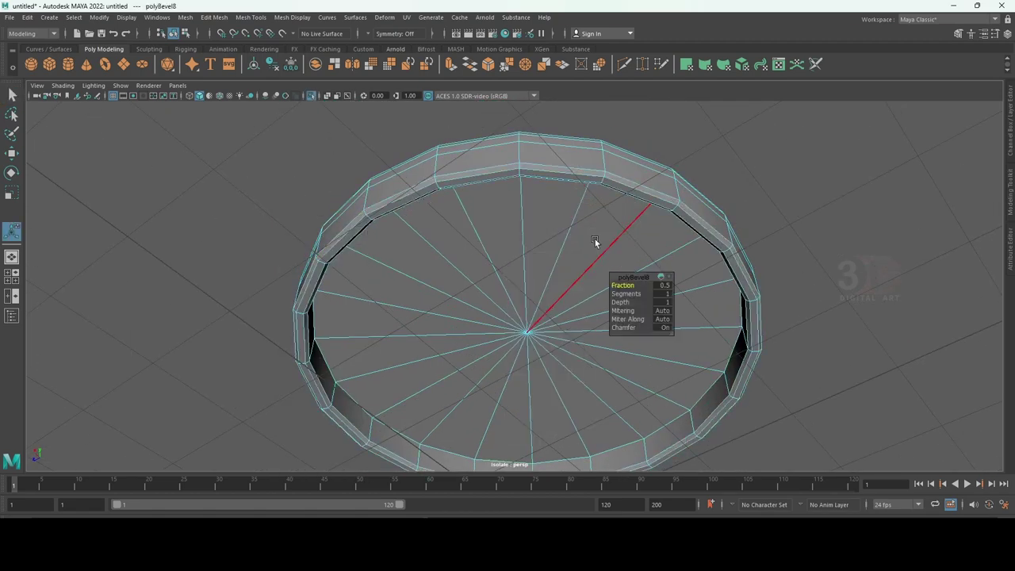
left_click_drag(526, 219, 529, 262, "alt")
mouse_move(658, 285)
left_mouse_down()
mouse_move(622, 286)
mouse_move(644, 296)
left_mouse_up()
key("q")
- Bevel the ring's inner bottom edge loop at fraction 0.2 with 2 segments, then show the whole jar
left_click(826, 193)
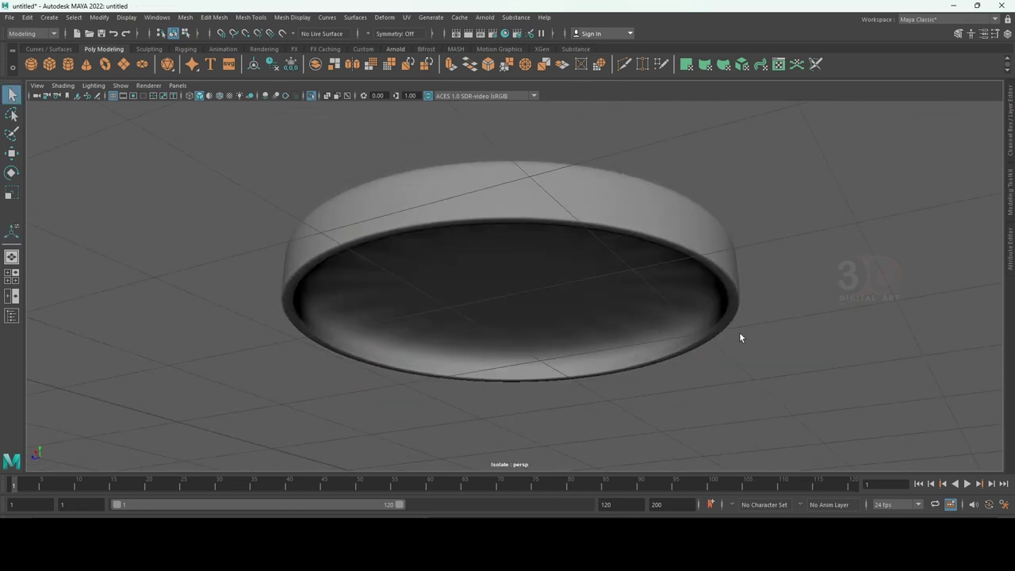
left_click(487, 330)
left_click_drag(487, 330, 339, 328, "alt")
key("F10")
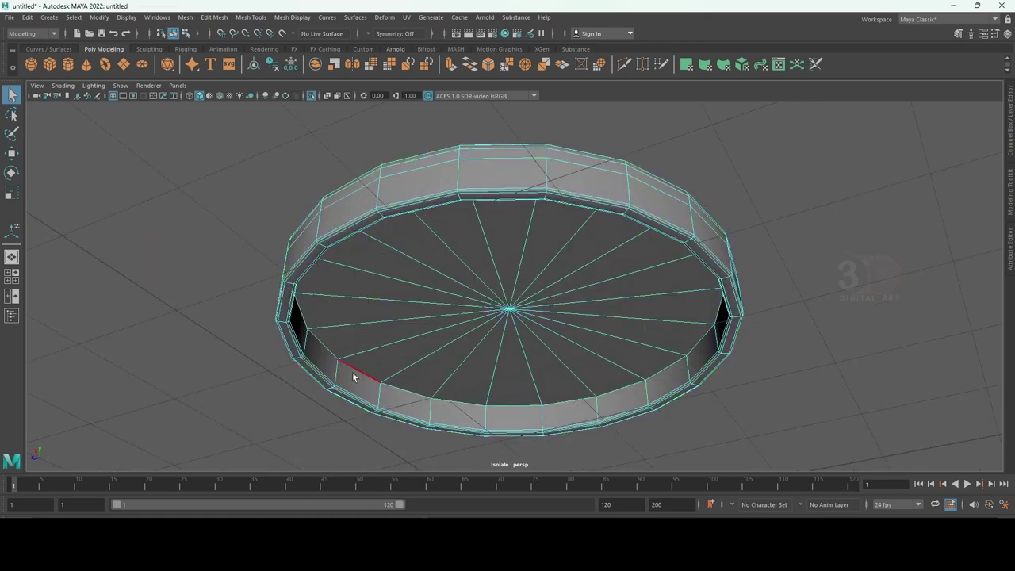
right_click_drag(623, 322, 655, 333, "shift")
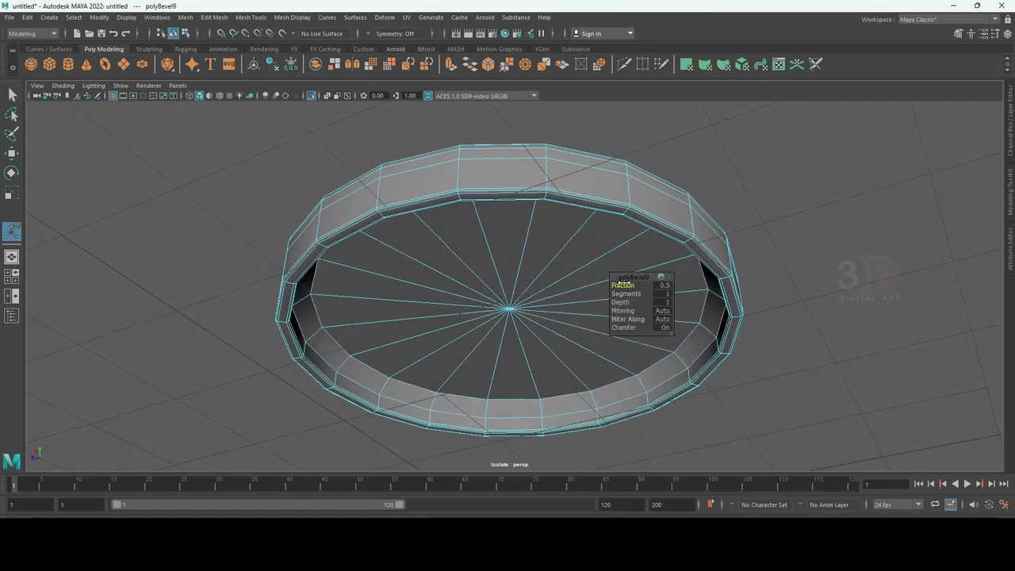
left_click_drag(624, 283, 631, 295)
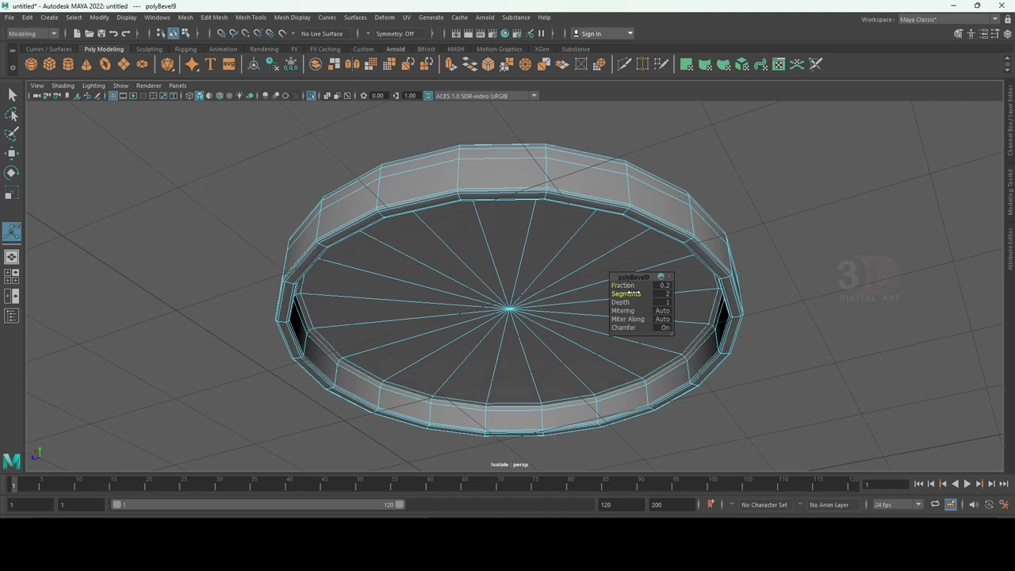
key("F8")
mouse_move(858, 230)
left_mouse_down("alt")
mouse_move(842, 289)
mouse_move(797, 278)
left_mouse_up("alt")
key("ctrl+1")
left_click(834, 301)
scroll(834, 301, "up", 3)
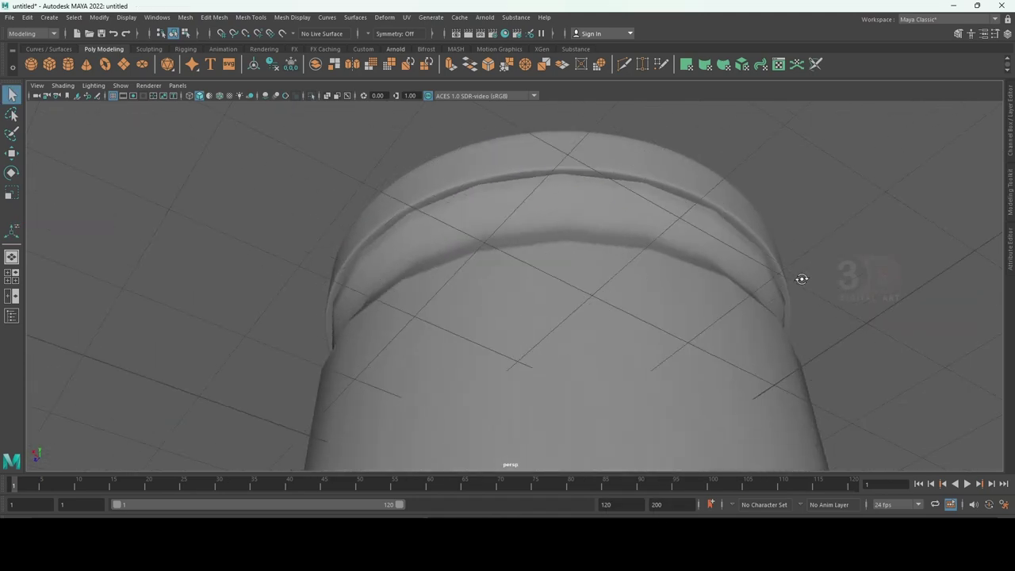
left_click(685, 265)
left_click(888, 191)
mouse_move(888, 191)
left_mouse_down("alt")
mouse_move(793, 301)
mouse_move(843, 277)
mouse_move(833, 340)
mouse_move(745, 287)
left_mouse_up("alt")
scroll(775, 308, "down", 3)
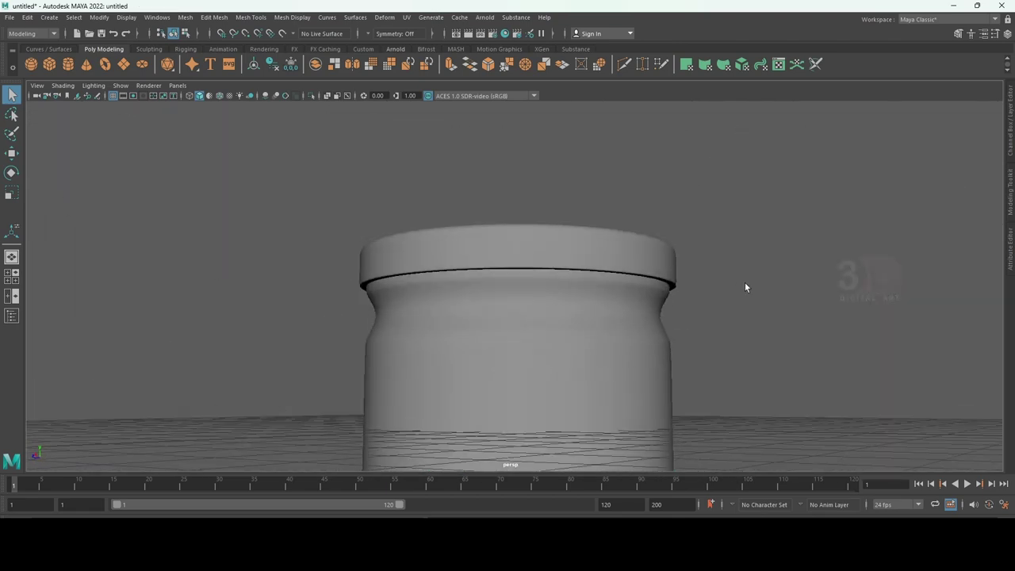
mouse_move(766, 340)
left_mouse_down("alt")
mouse_move(679, 309)
mouse_move(696, 334)
mouse_move(555, 255)
mouse_move(697, 299)
left_mouse_up("alt")
left_click(555, 255)
scroll(696, 300, "down", 3)
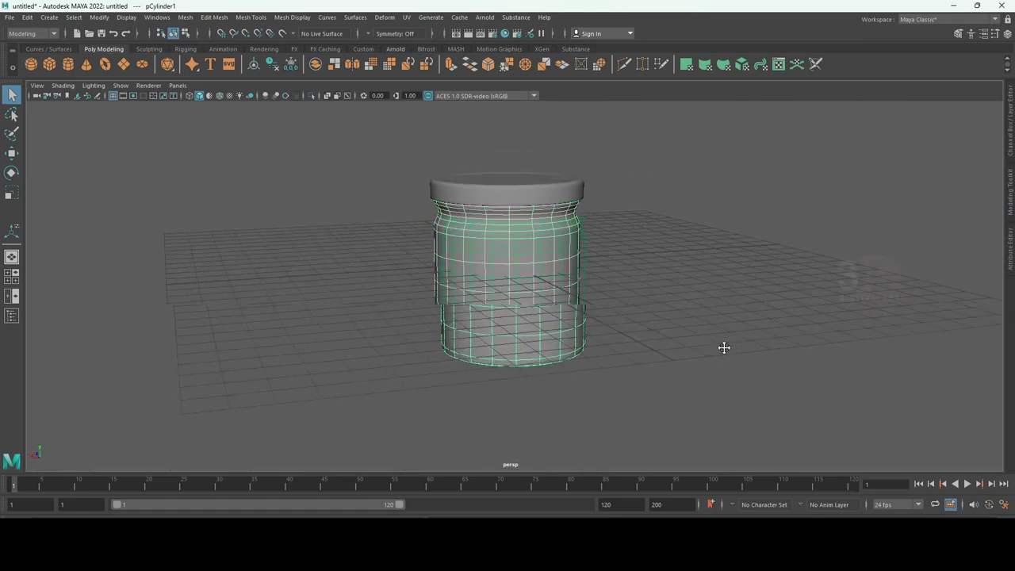
left_click(700, 345)
left_click_drag(701, 346, 749, 354, "alt")
mouse_move(407, 206)
left_mouse_down("alt")
mouse_move(655, 373)
mouse_move(650, 229)
mouse_move(661, 278)
mouse_move(671, 279)
mouse_move(625, 324)
mouse_move(344, 145)
left_mouse_up("alt")
left_click(521, 220)
mouse_move(521, 219)
left_mouse_down("alt")
mouse_move(679, 378)
mouse_move(677, 409)
mouse_move(659, 372)
left_mouse_up("alt")
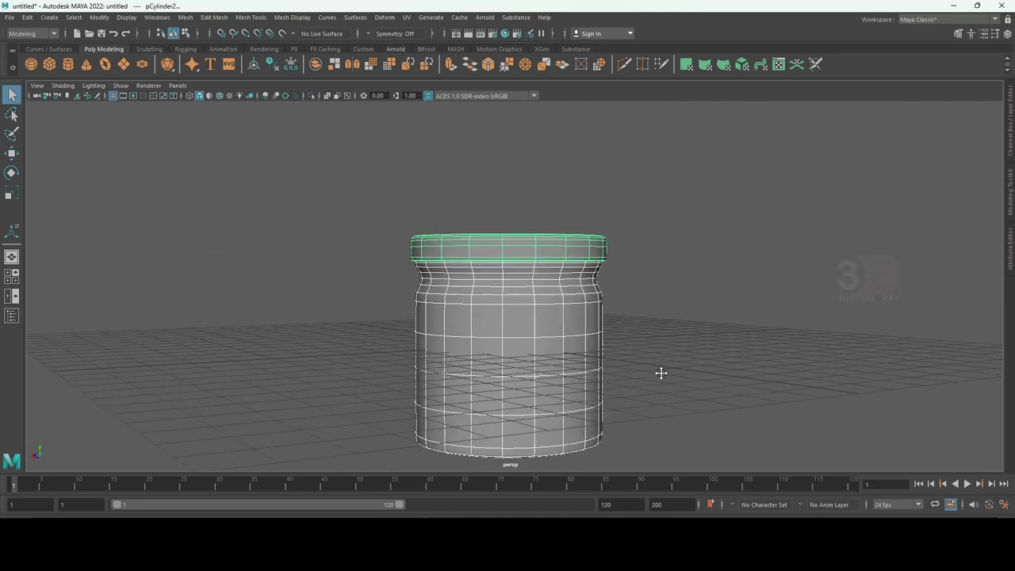
key("w")
- Raise the lid straight up along Y in the maximized front view, then return to perspective
left_click_drag(500, 219, 403, 340, "alt")
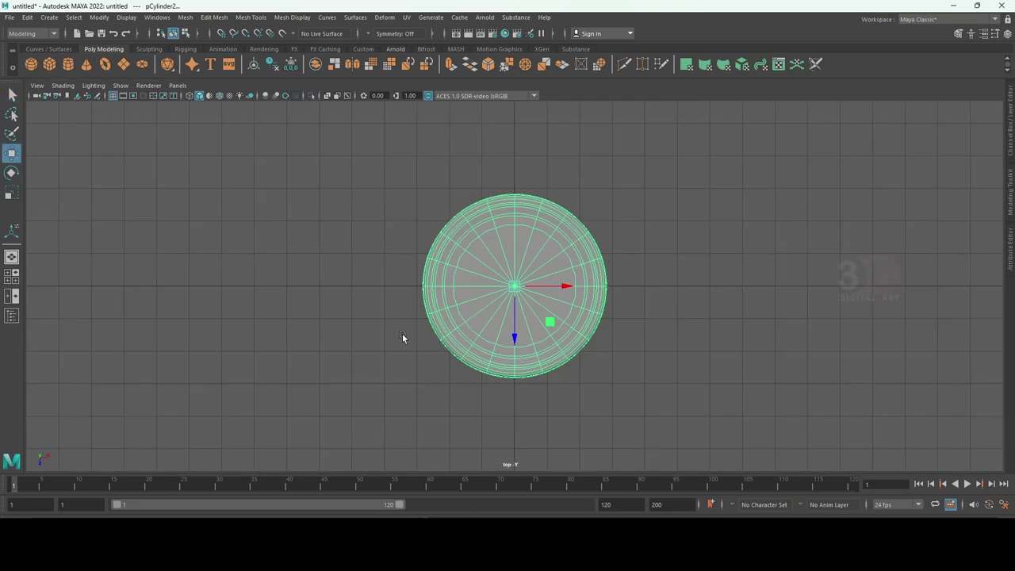
key("bracketleft")
left_click(17, 280)
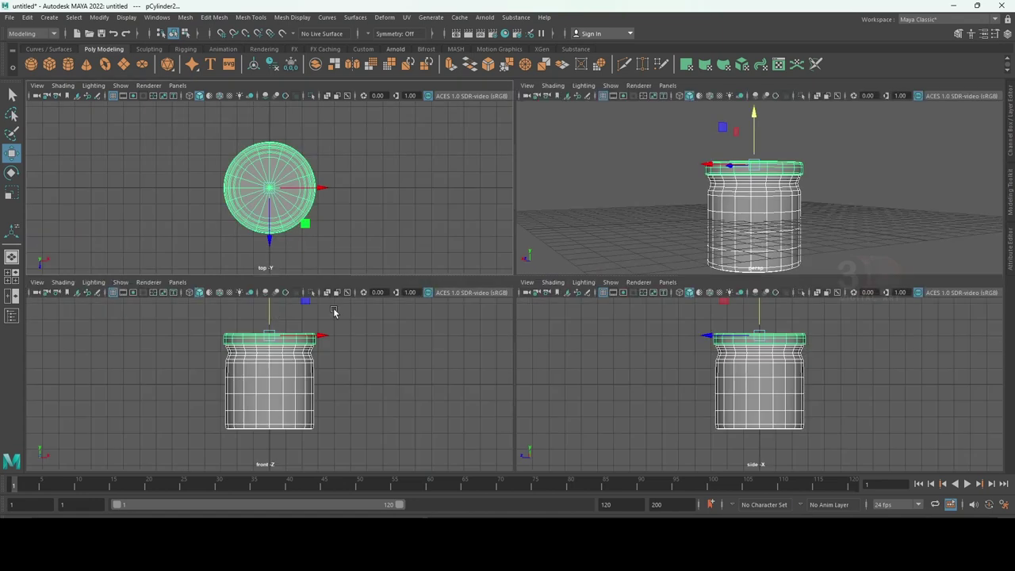
key("space")
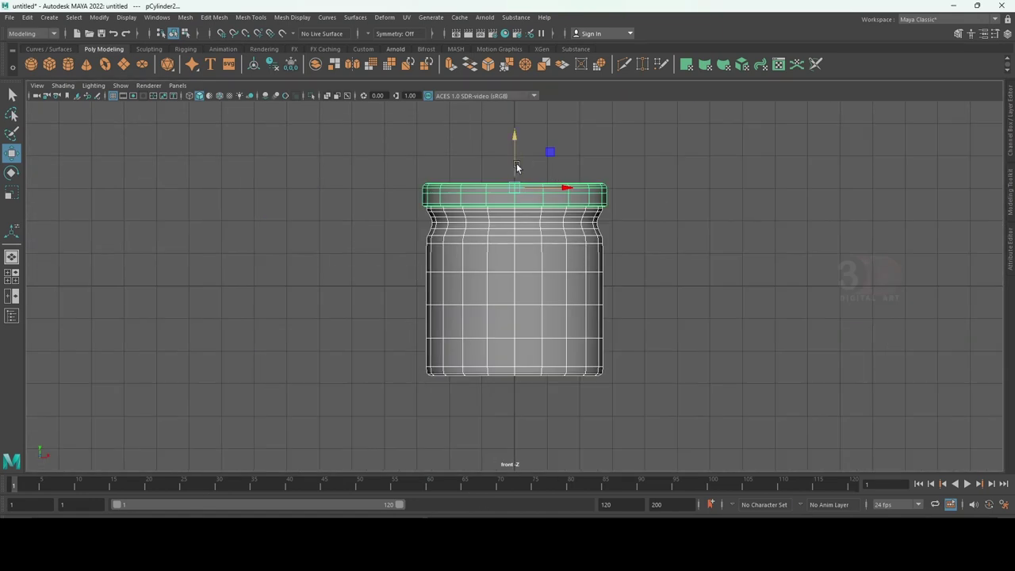
left_click_drag(516, 168, 511, 74)
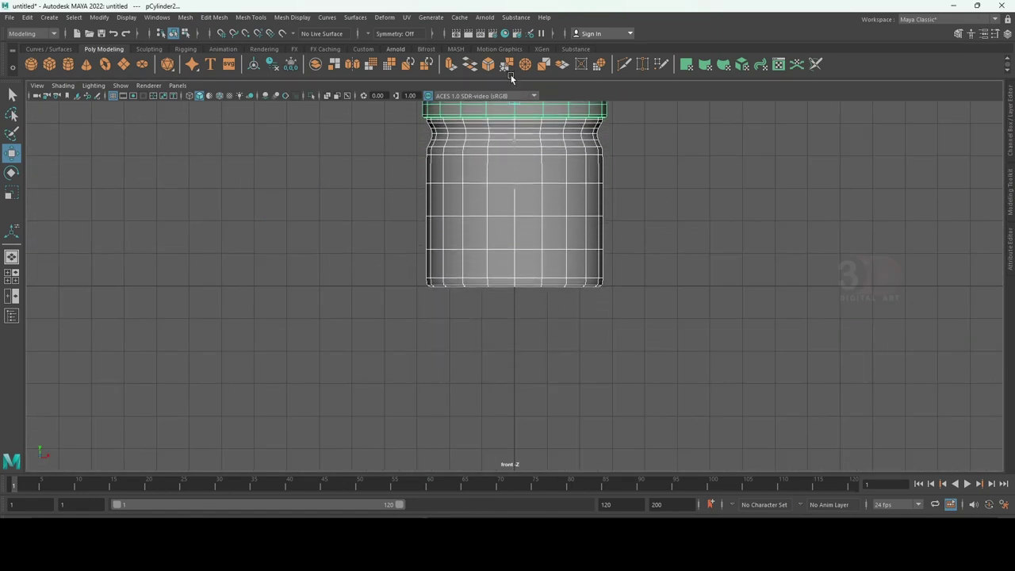
key("space")
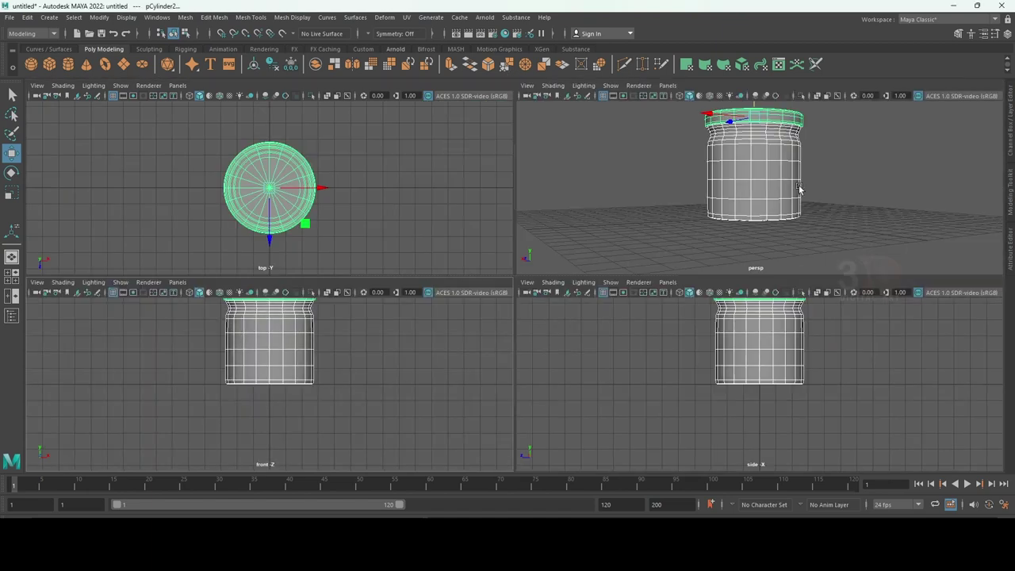
key("space")
left_click_drag(859, 226, 739, 297, "alt")
left_click(511, 279)
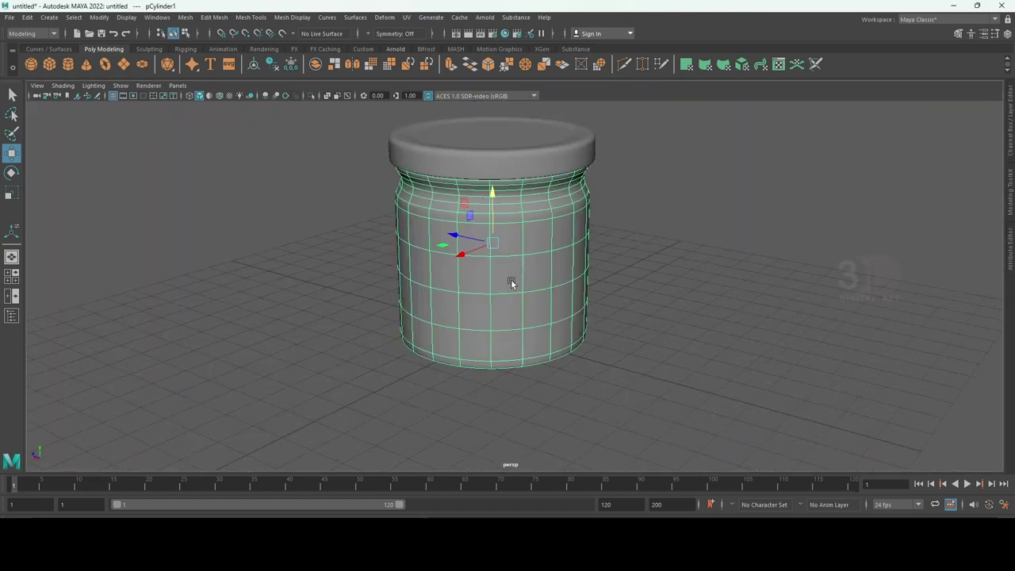
- Cut new edge loops into the jar body with the Multi-Cut tool
left_click(475, 256)
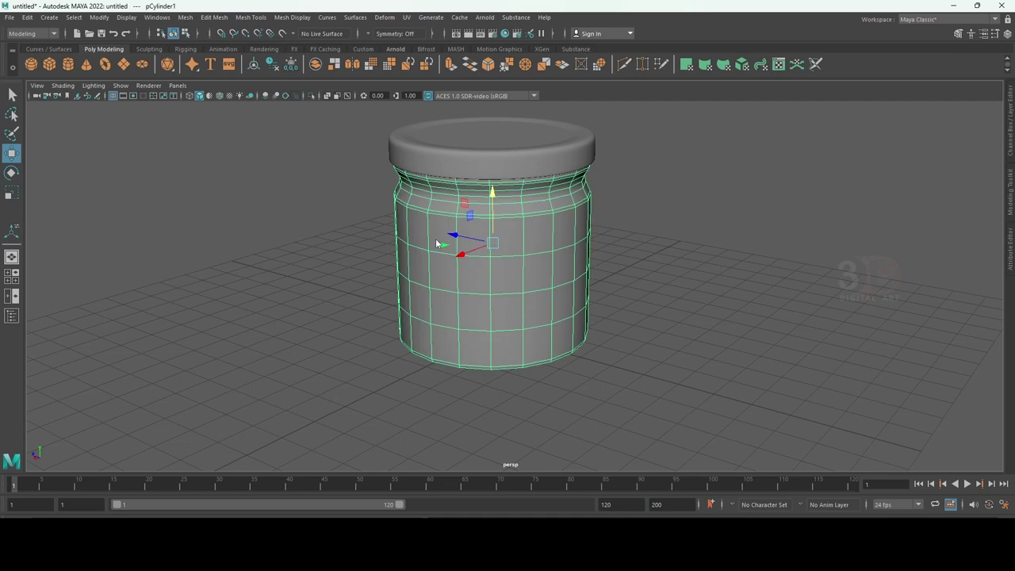
left_click(624, 64)
scroll(539, 227, "up", 3)
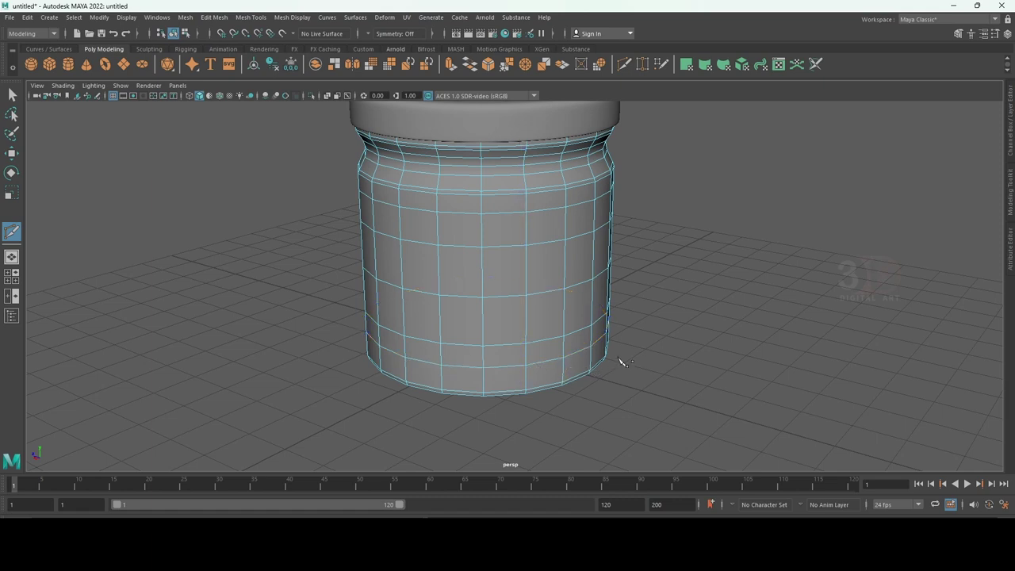
- Chip off four face loops around the jar's middle, offset by Local Translate Z 0.001
key("w")
left_click(465, 228)
double_click(503, 235, "shift")
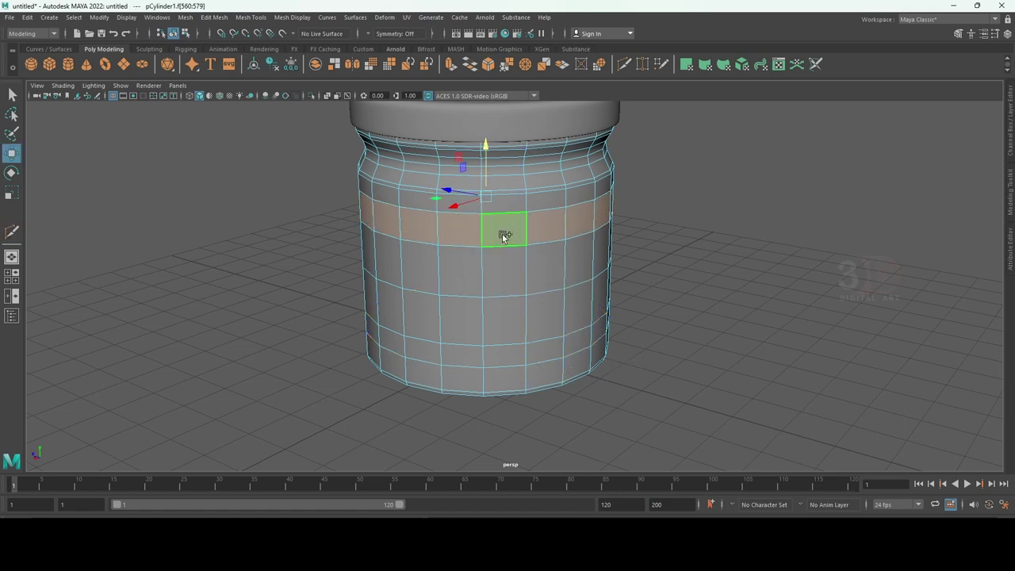
double_click(497, 283, "shift")
double_click(500, 319, "shift")
double_click(492, 354, "shift")
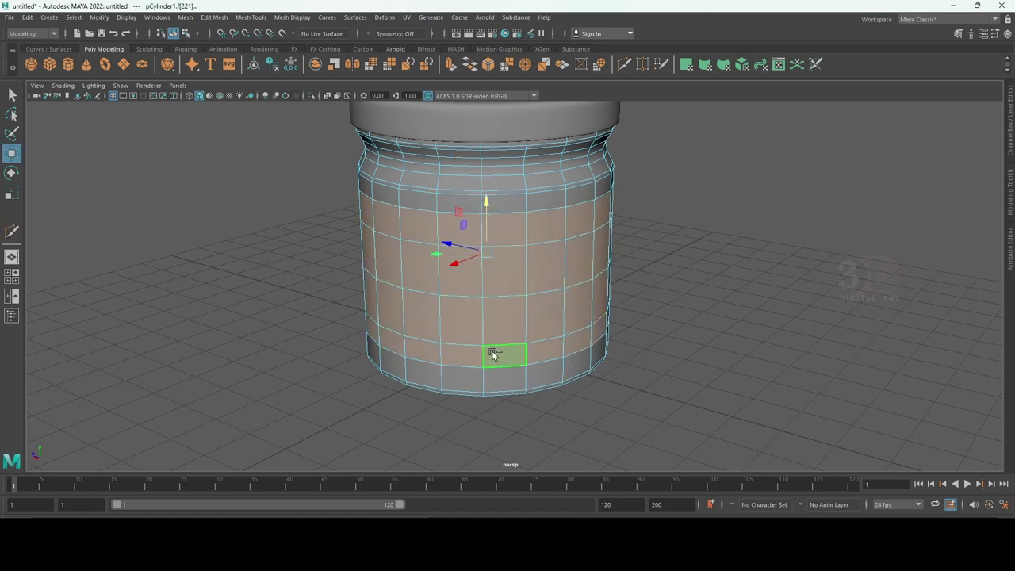
right_click_drag(539, 278, 547, 485, "shift")
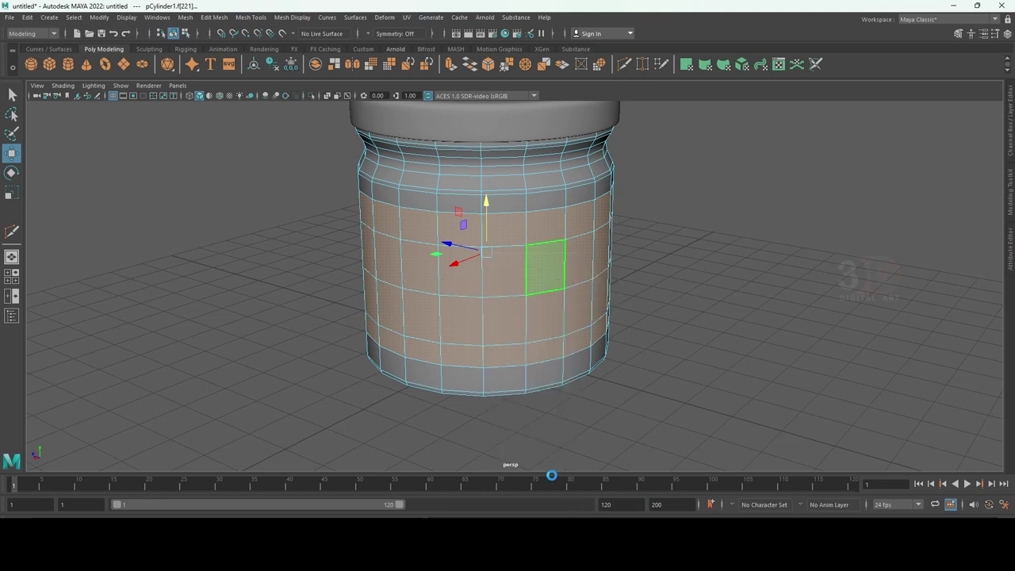
left_click(689, 294)
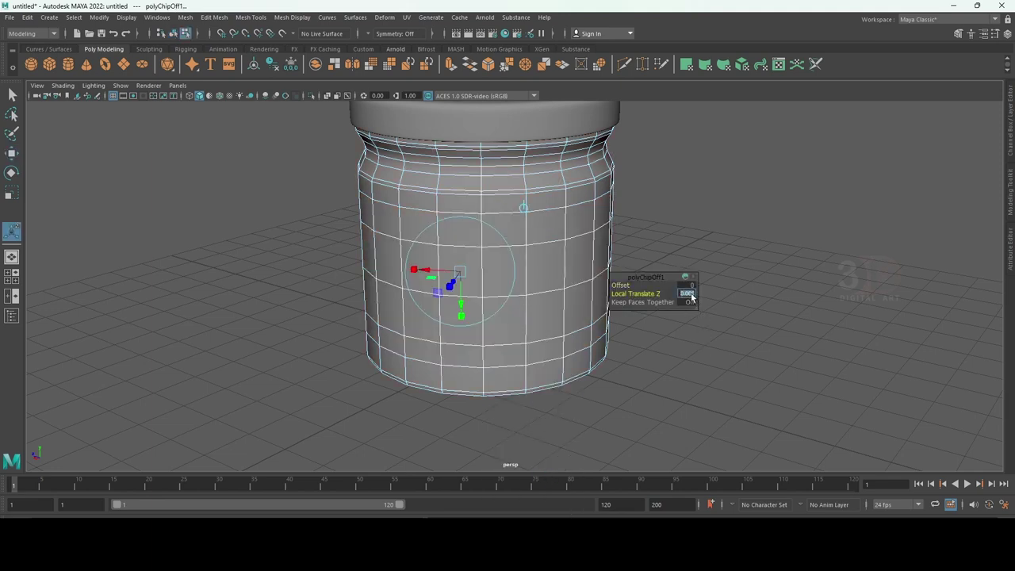
- Return to object mode and confirm the middle label band selects separately from the jar
right_click_drag(432, 174, 476, 159)
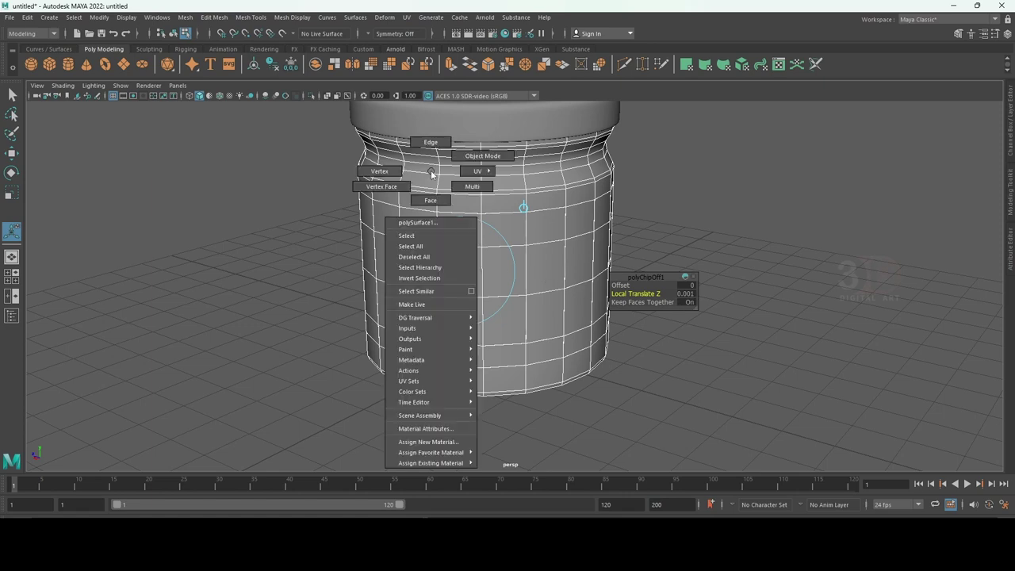
left_click(743, 208)
left_click(493, 254)
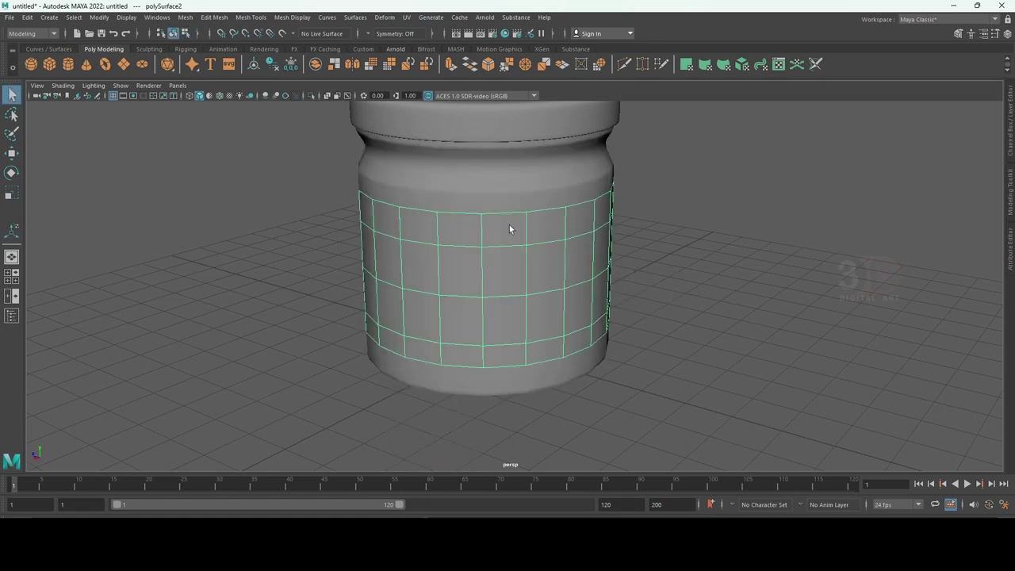
left_click(517, 170)
left_click(667, 266)
left_click(565, 275)
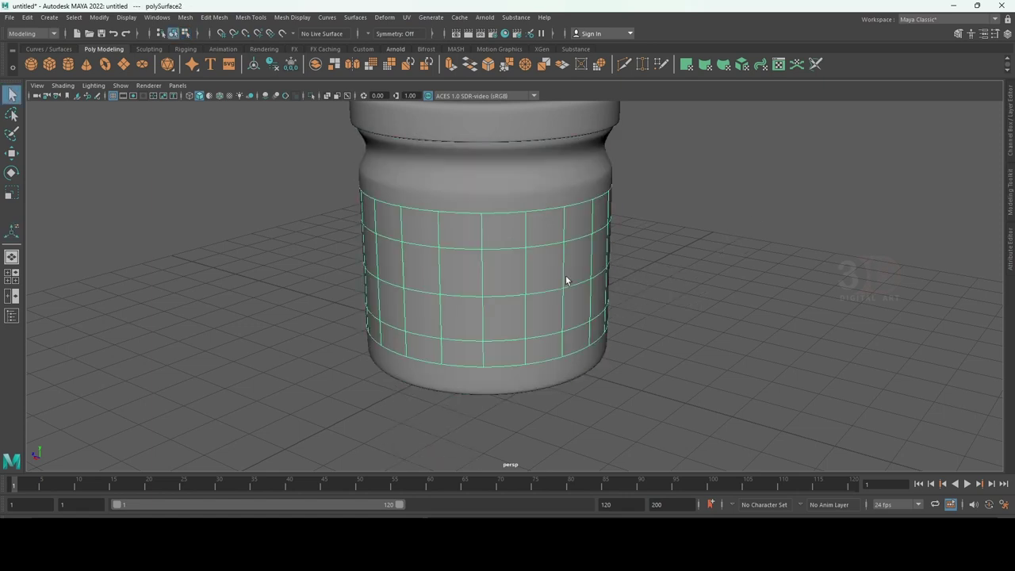
left_click(755, 301)
left_click(606, 276)
middle_click_drag(606, 276, 659, 344, "alt")
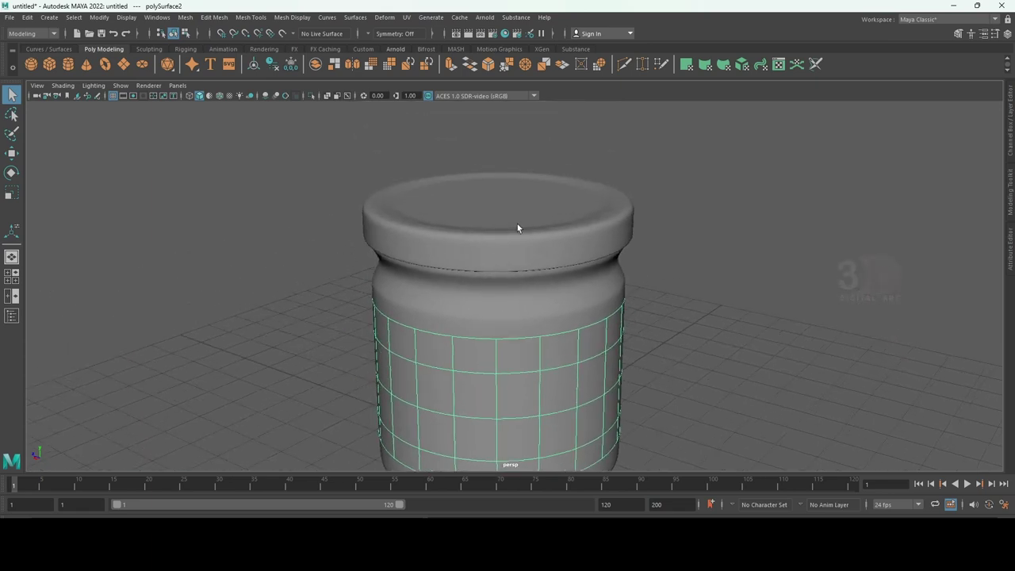
- Select all the faces on the top of the jar's lid
left_click(517, 229)
left_click_drag(655, 277, 401, 233, "alt")
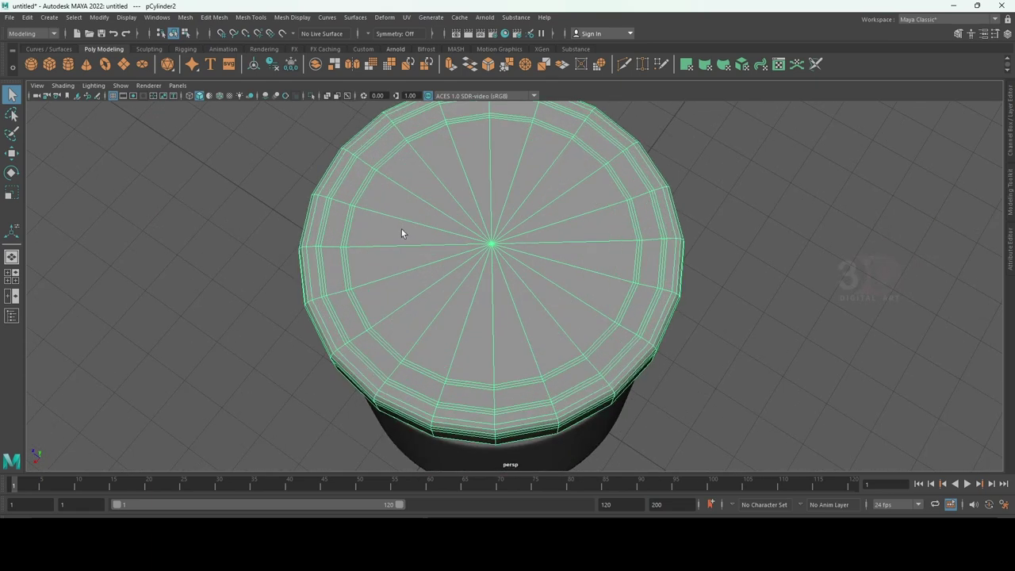
right_click_drag(365, 209, 366, 254)
left_click(374, 199)
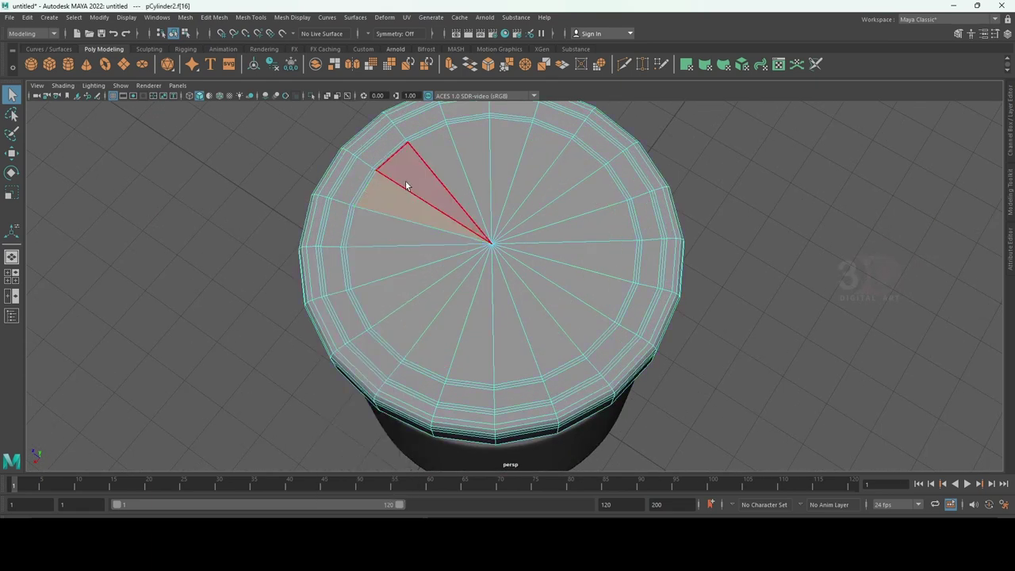
mouse_move(414, 176)
left_mouse_down("shift")
mouse_move(537, 285)
mouse_move(440, 295)
mouse_move(547, 227)
mouse_move(534, 301)
mouse_move(528, 290)
mouse_move(571, 256)
mouse_move(470, 221)
left_mouse_up("shift")
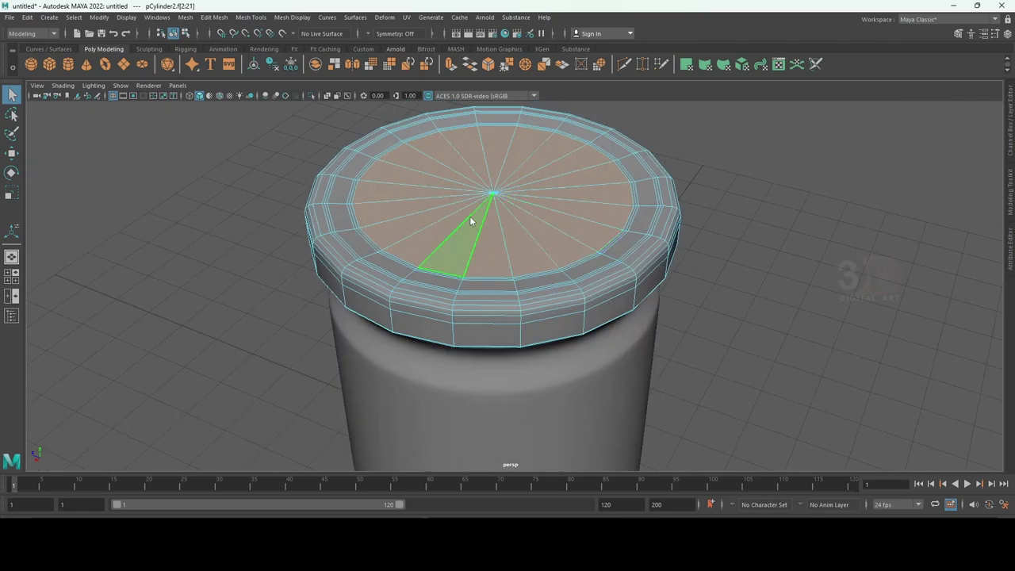
- Duplicate the lid's top faces into a separate disc with Local Translate Z set to 0
right_click_drag(470, 221, 481, 408, "shift")
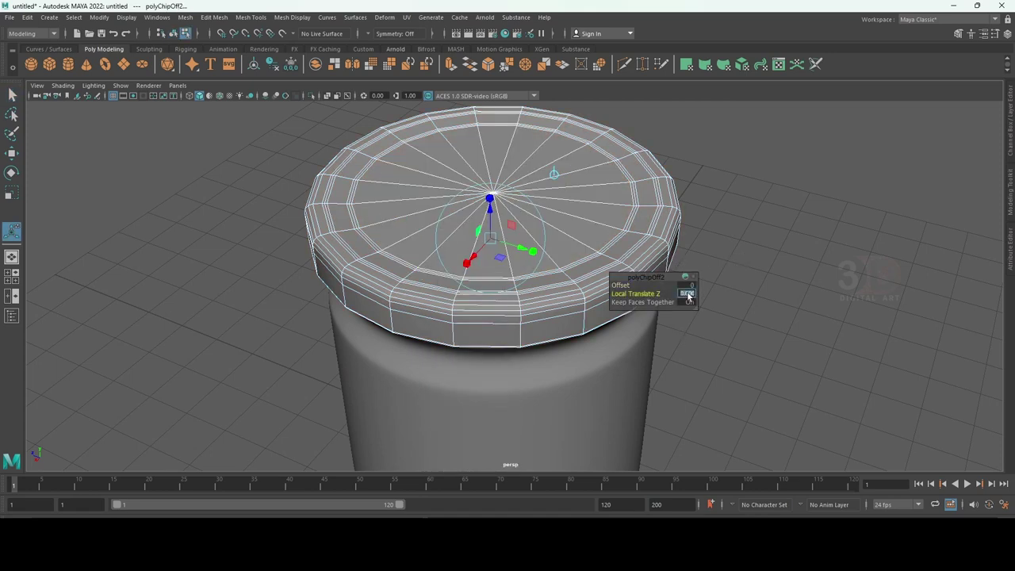
type("0")
key("Return")
right_click_drag(553, 193, 600, 170)
- Turn on smooth preview (3) for the lid and the jar body
left_click_drag(720, 285, 513, 220, "alt")
left_click(495, 205)
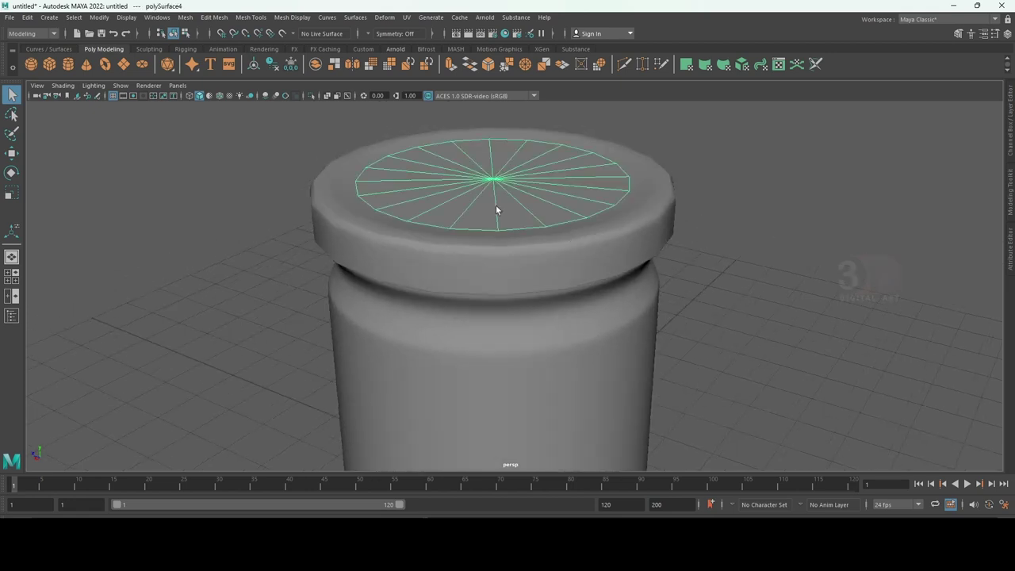
left_click(681, 254)
left_click(613, 253)
key("3")
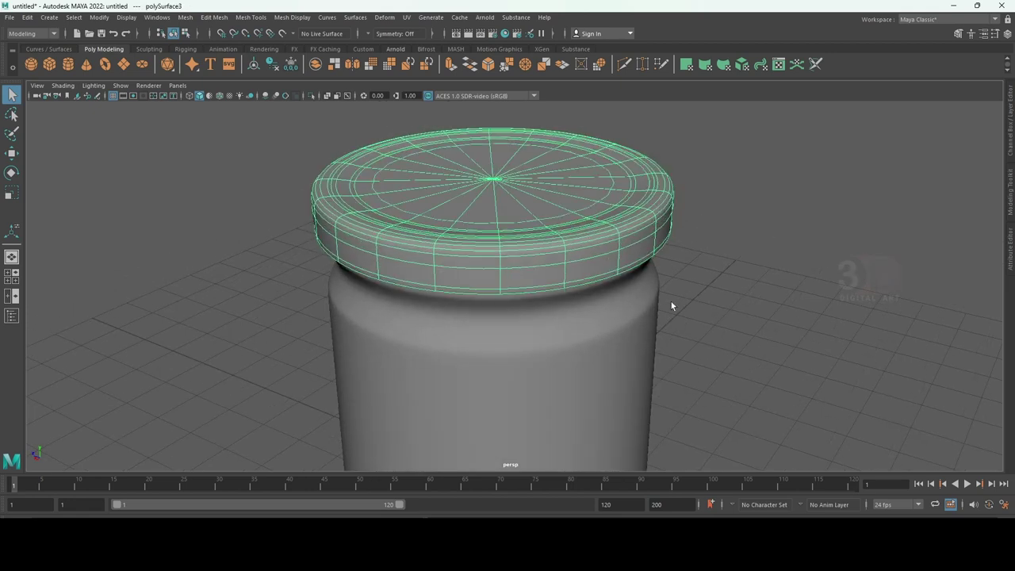
left_click(610, 381)
key("3")
left_click(759, 341)
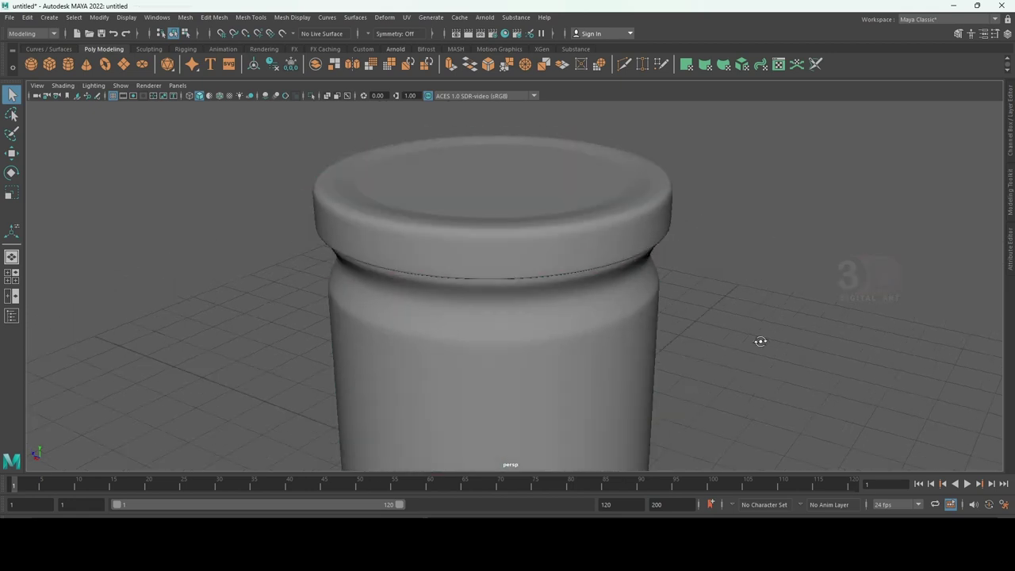
mouse_move(758, 340)
left_mouse_down("alt")
mouse_move(757, 324)
mouse_move(693, 266)
mouse_move(709, 247)
mouse_move(727, 281)
mouse_move(759, 269)
mouse_move(696, 243)
mouse_move(750, 206)
mouse_move(761, 279)
mouse_move(746, 342)
mouse_move(753, 356)
mouse_move(761, 320)
mouse_move(696, 322)
left_mouse_up("alt")
left_click(514, 240)
left_click(585, 243)
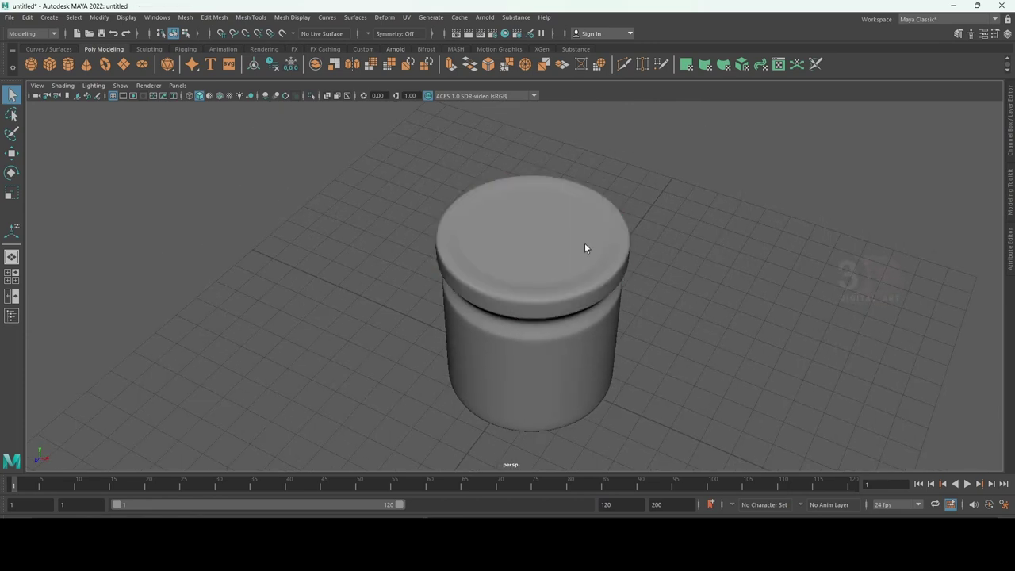
left_click(577, 239)
left_click(544, 229)
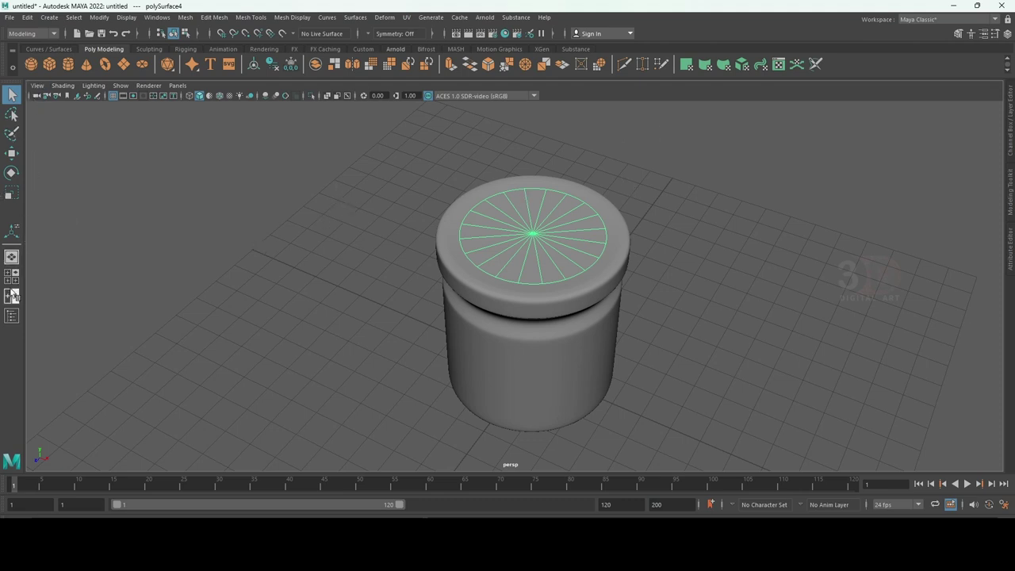
- In the Outliner, ungroup pCylinder1 and pCylinder2 into separate objects
left_click(12, 315)
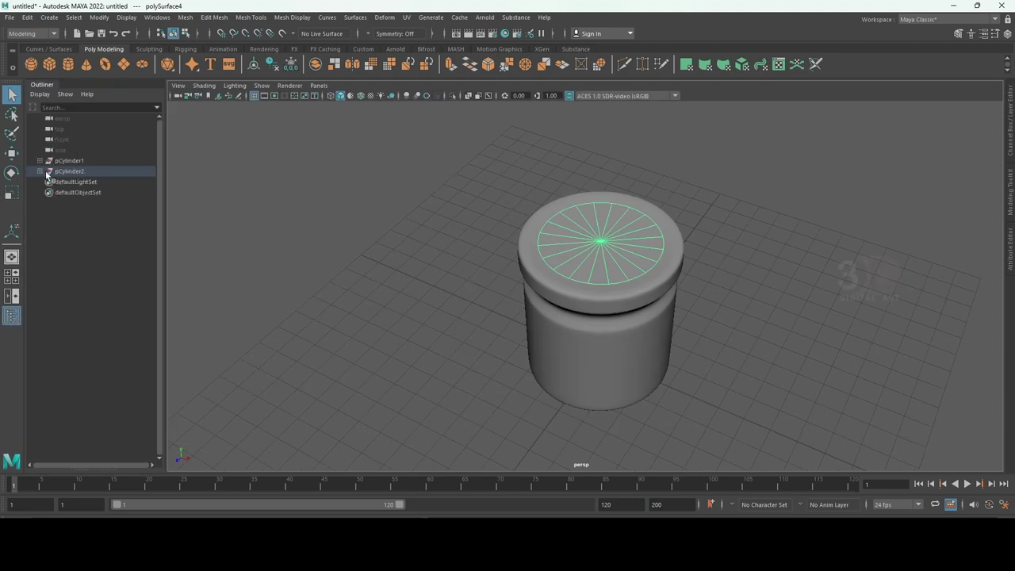
left_click(69, 161)
left_click(79, 172, "shift")
left_click(27, 17)
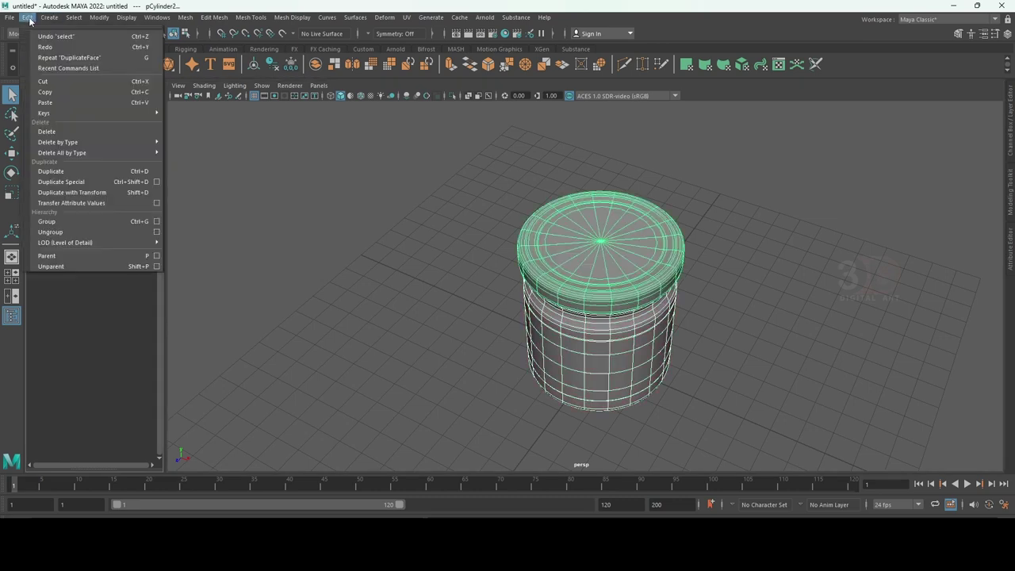
left_click(77, 230)
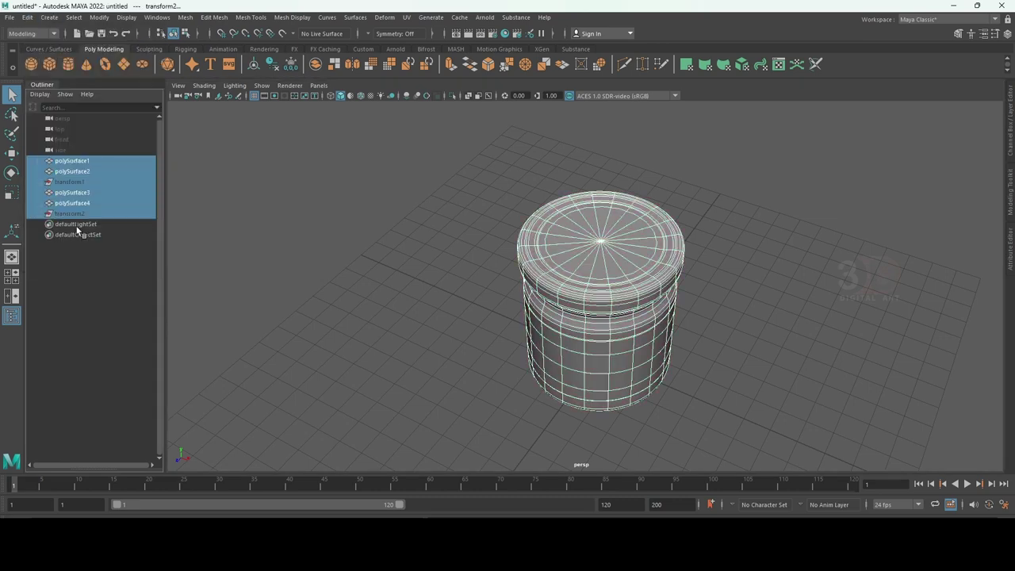
- Select all listed pieces and use Delete All by Type to remove leftover transforms and history
left_click(70, 182)
left_click(79, 159)
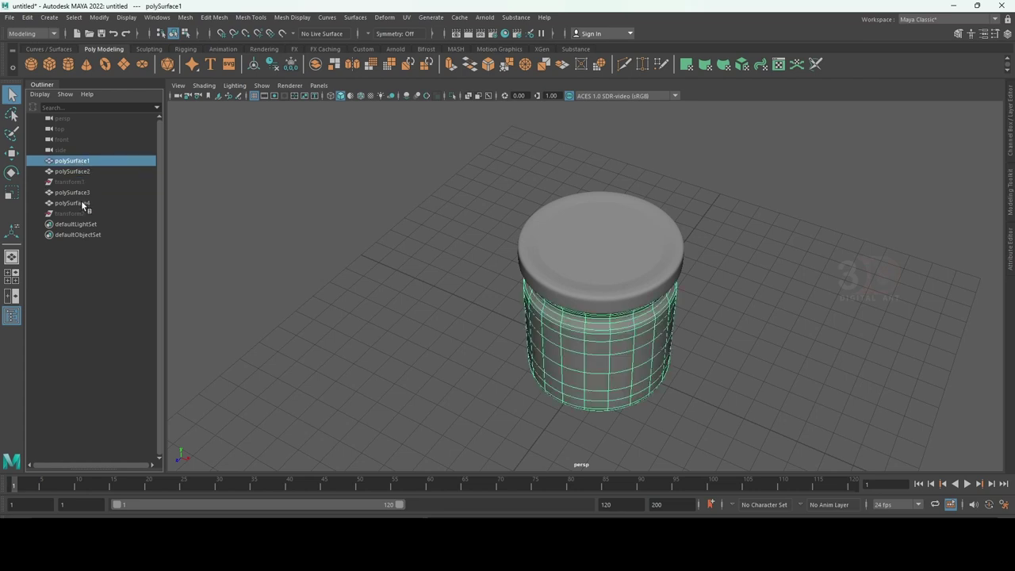
left_click(81, 211, "shift")
left_click(27, 17)
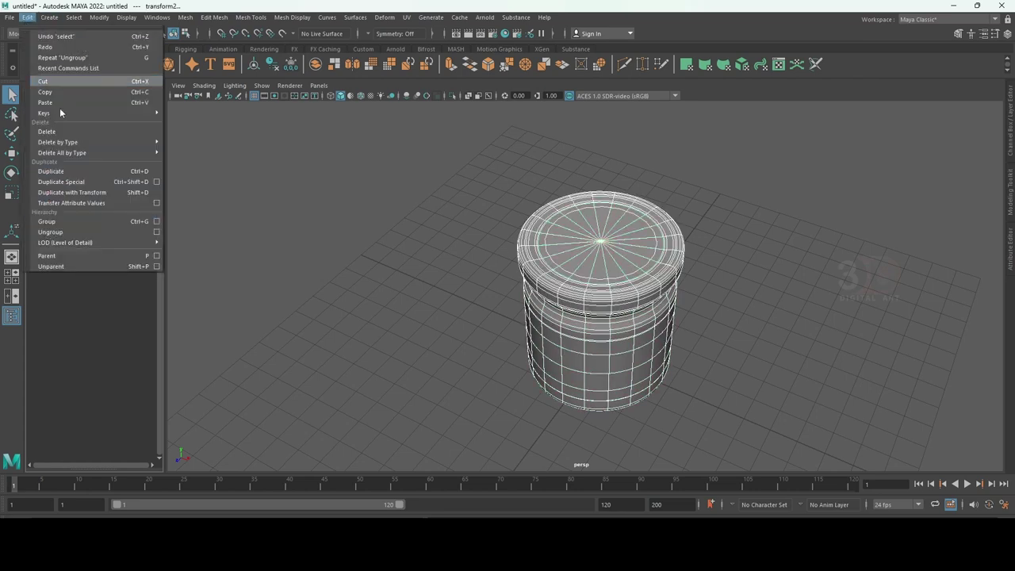
left_click(256, 152)
left_click(209, 153)
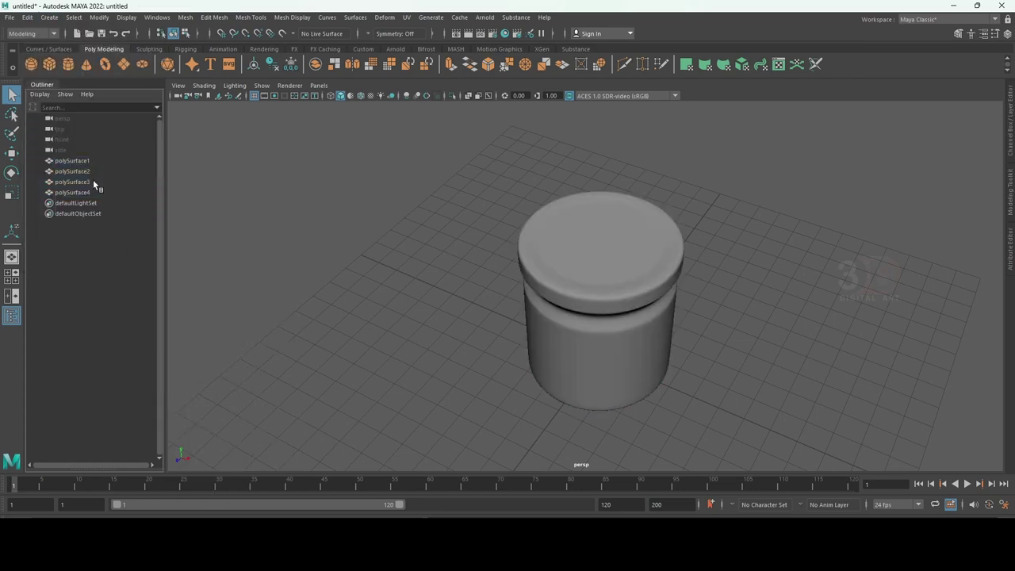
left_click(79, 161)
double_click(80, 164)
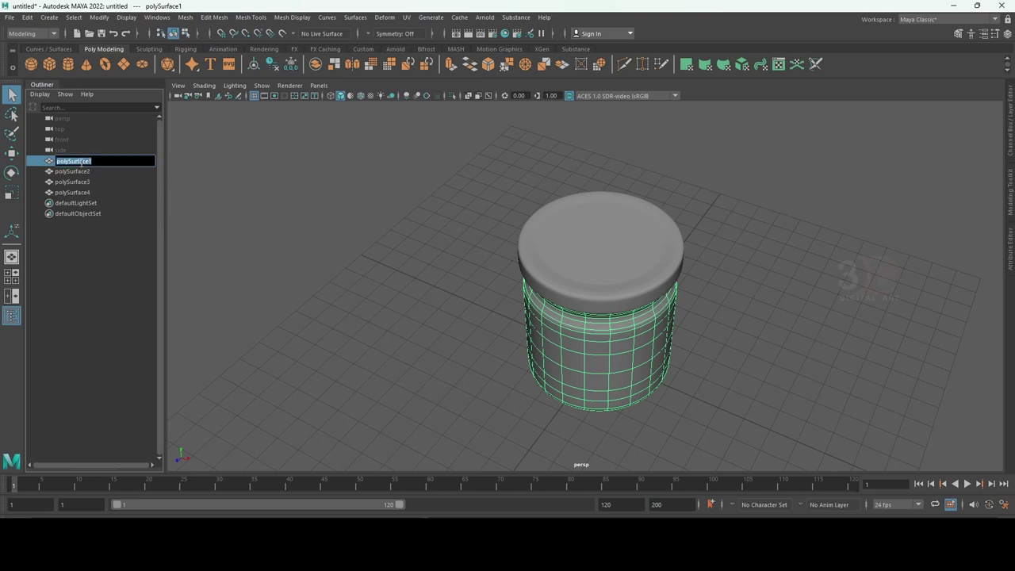
- Rename polySurface1 to GLASS_JAR and polySurface2 to JAR_LABEL in the Outliner
key("BackSpace")
type("GLASS_JAR")
key("Return")
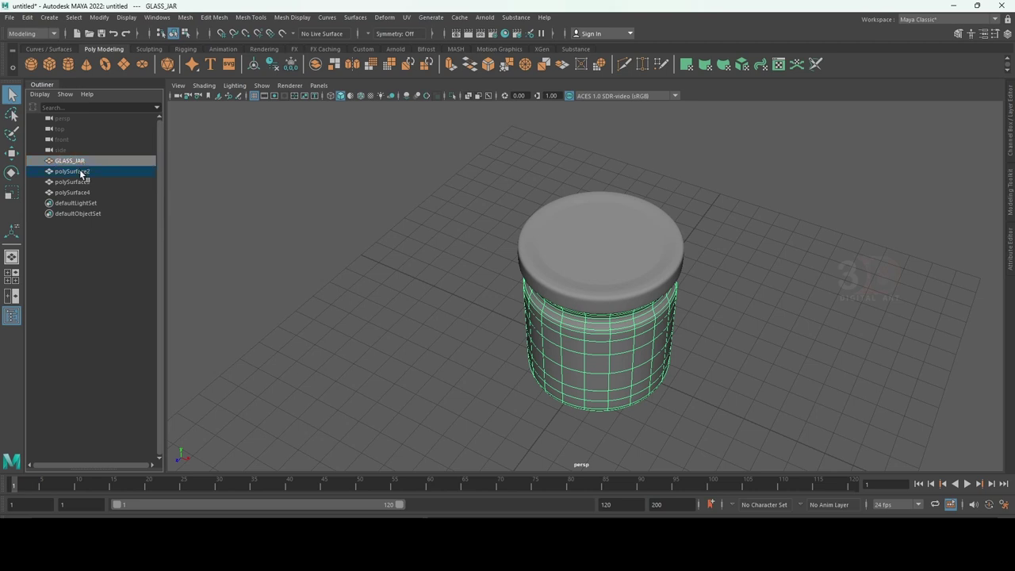
left_click(81, 171)
double_click(82, 172)
key("BackSpace")
type("JAR_")
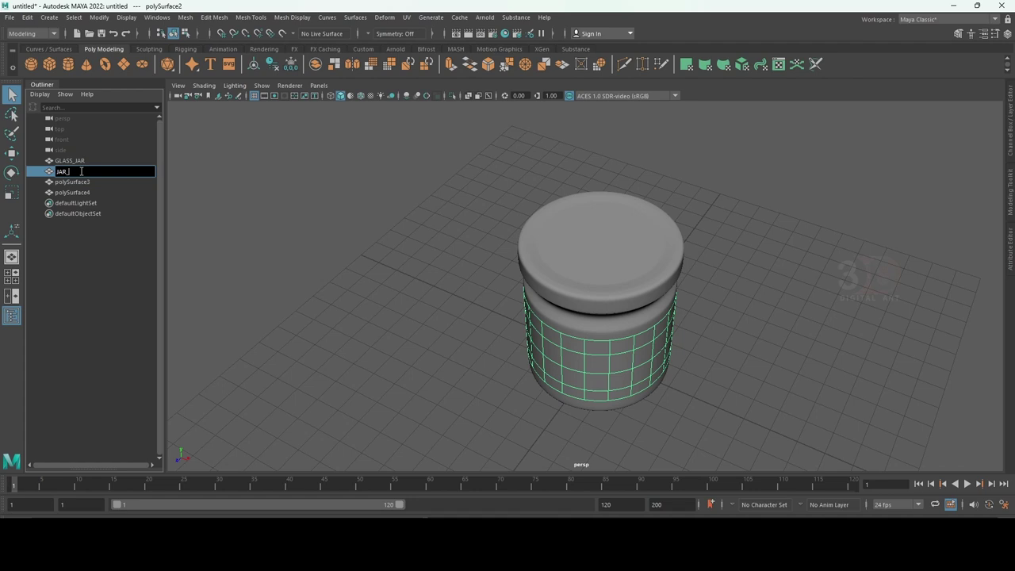
type("LABE")
key("Return")
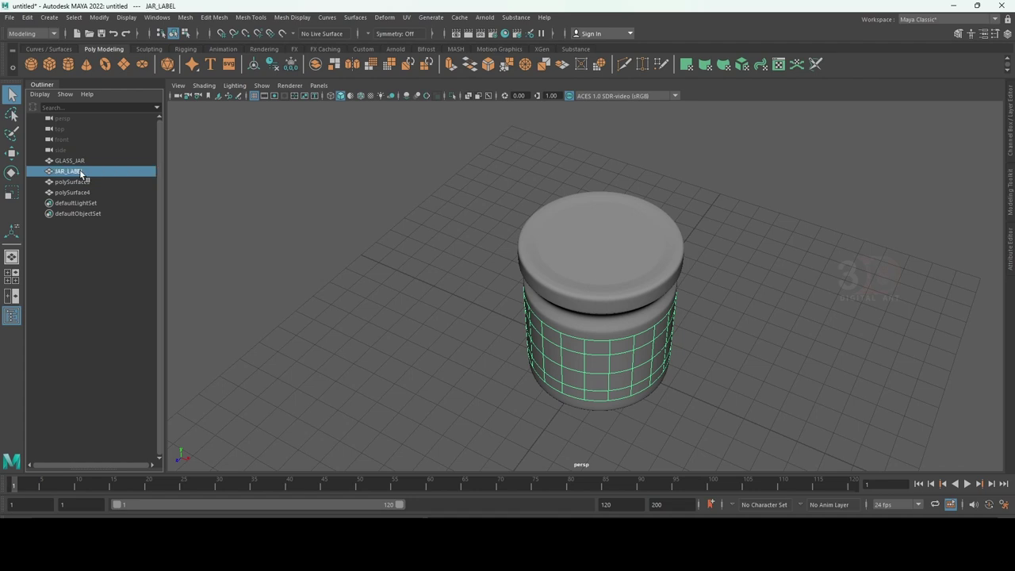
- Rename polySurface3 to STEEL_CAP and polySurface4 to CAP_LABEL
left_click(81, 183)
double_click(81, 185)
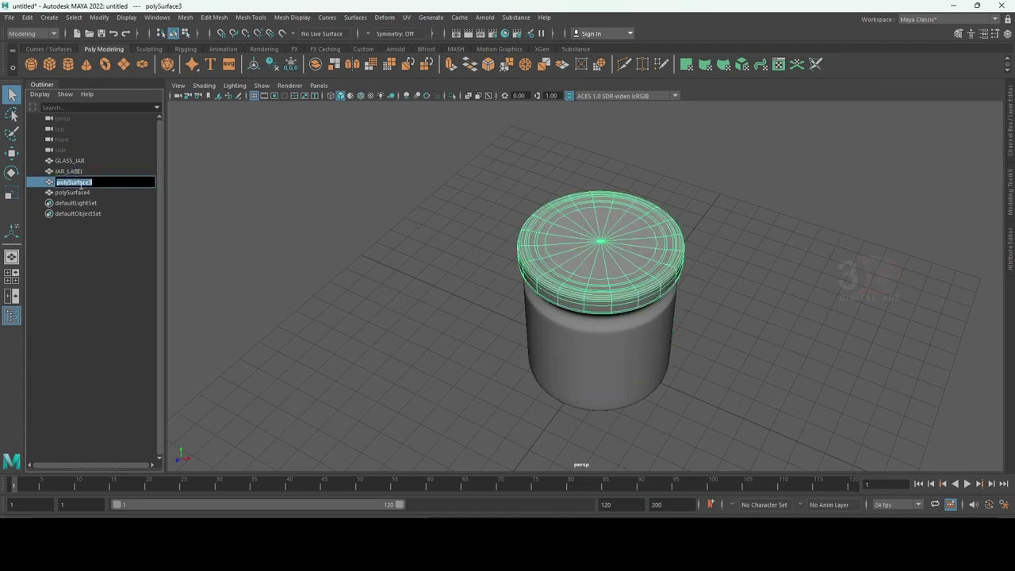
key("BackSpace")
type("STEEL_CAP")
key("Return")
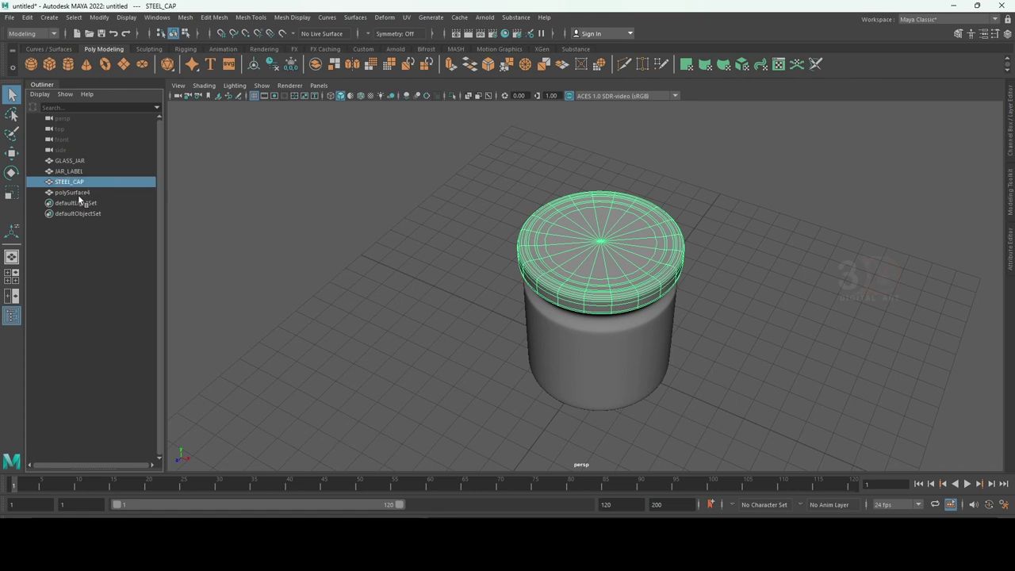
left_click(79, 192)
double_click(80, 193)
key("BackSpace")
type("CAP_LABEL")
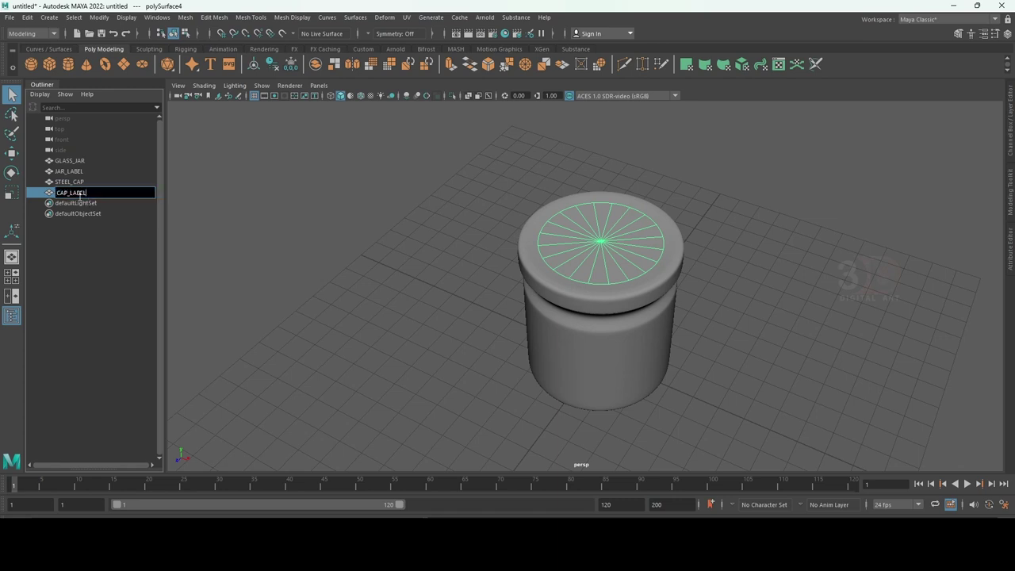
key("Return")
- Reselect CAP_LABEL and bring up the Attribute Editor panel
left_click(109, 260)
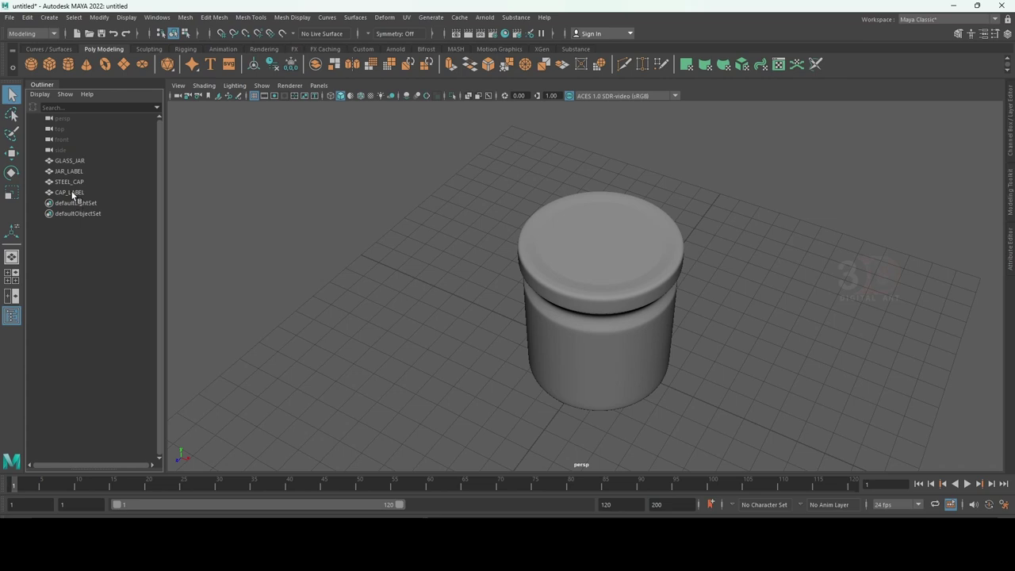
left_click(71, 197)
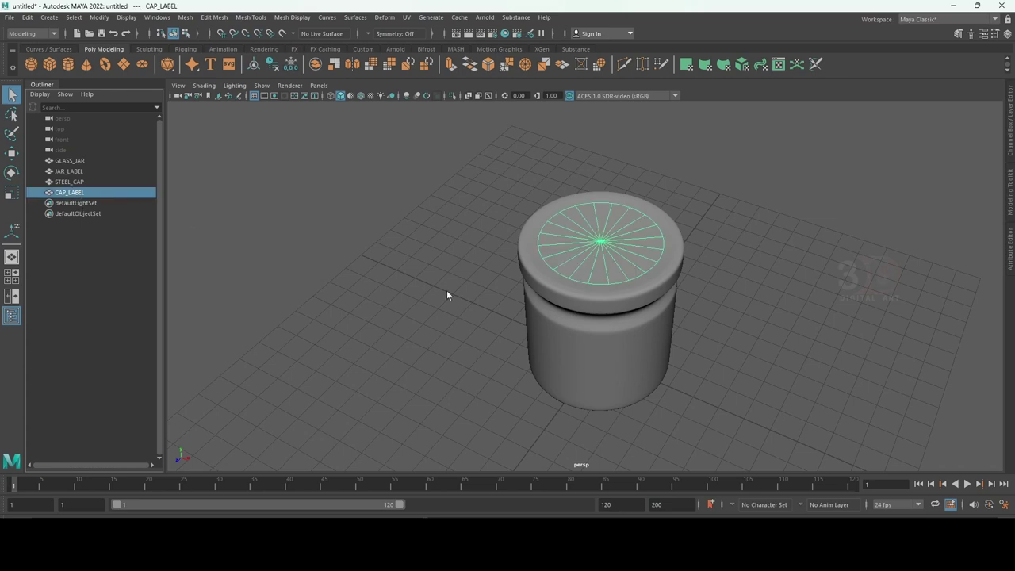
left_click(1012, 141)
left_click(1011, 181)
left_click(1011, 205)
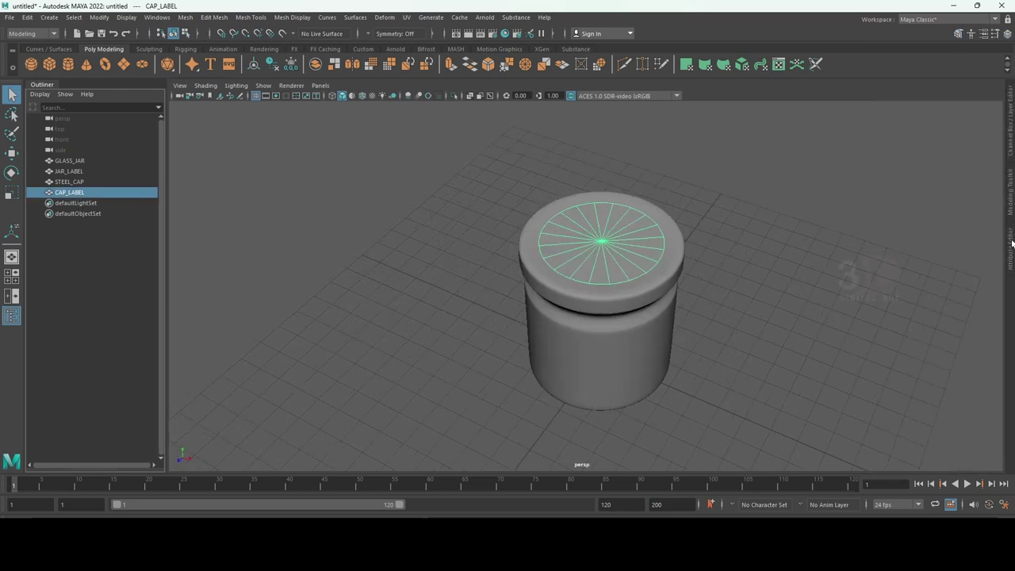
left_click(1012, 244)
- Select the CAP_LABEL disc in the viewport and open Assign New Material for it
left_click(546, 182)
left_click(432, 246)
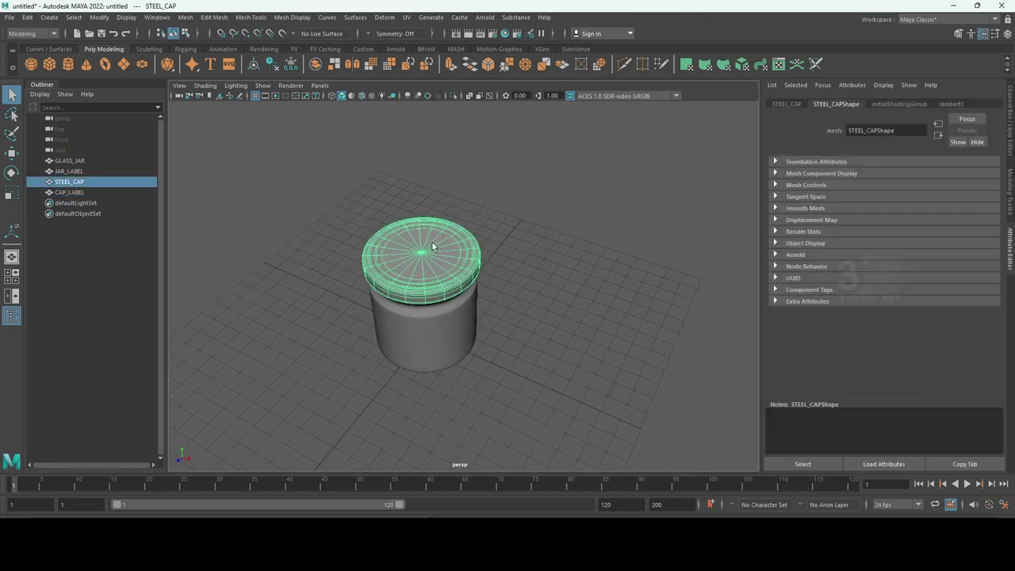
right_click_drag(510, 261, 648, 283, "alt")
left_click(376, 240)
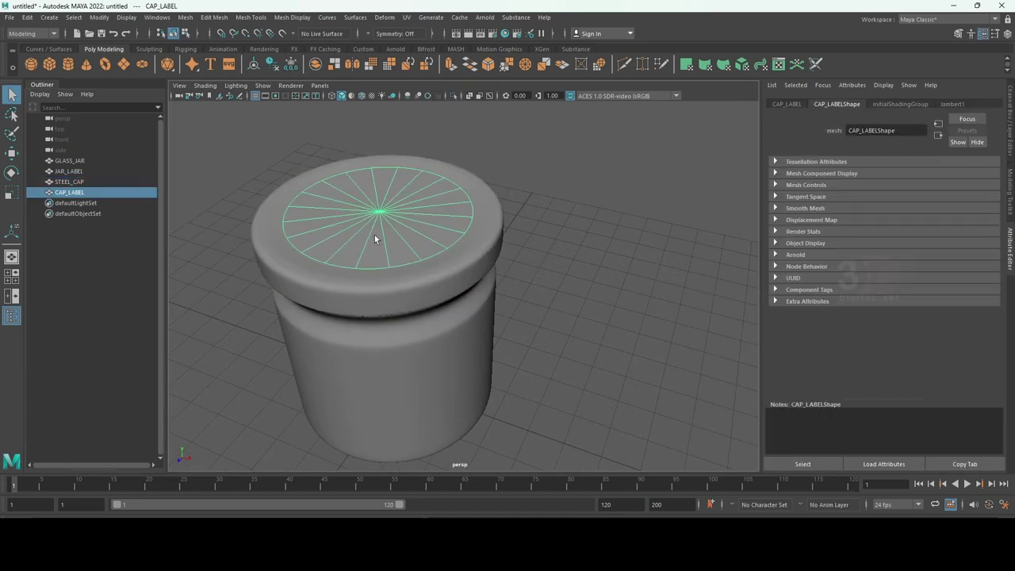
right_click_drag(376, 239, 373, 449)
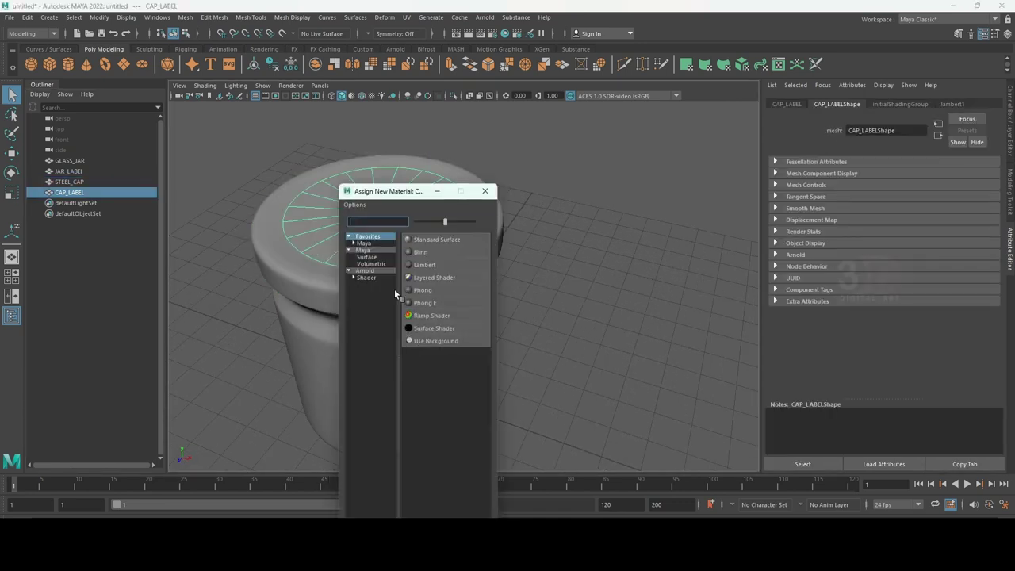
- Assign an Arnold aiStandardSurface material to CAP_LABEL
left_click(366, 276)
left_click(449, 418)
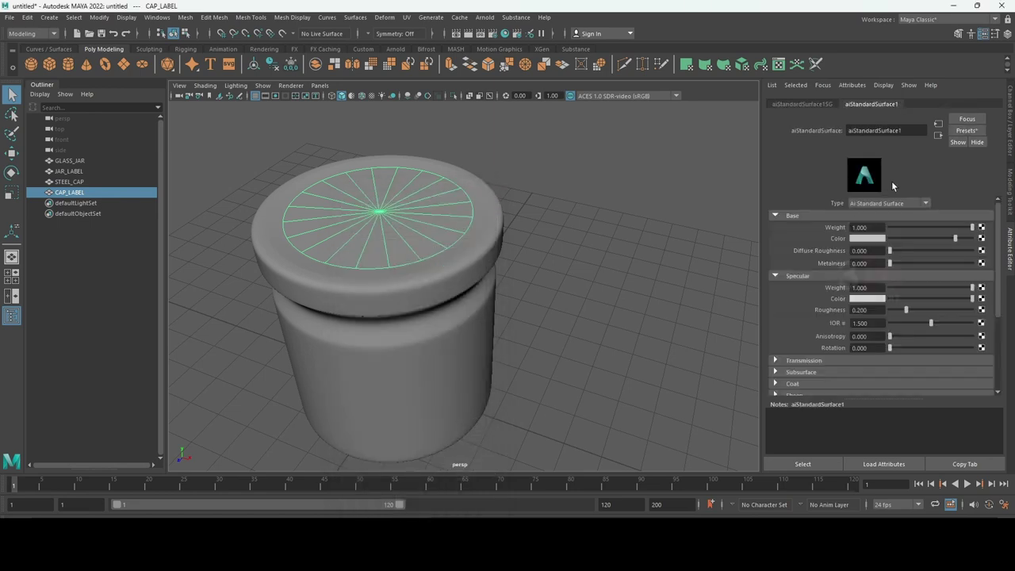
double_click(69, 193)
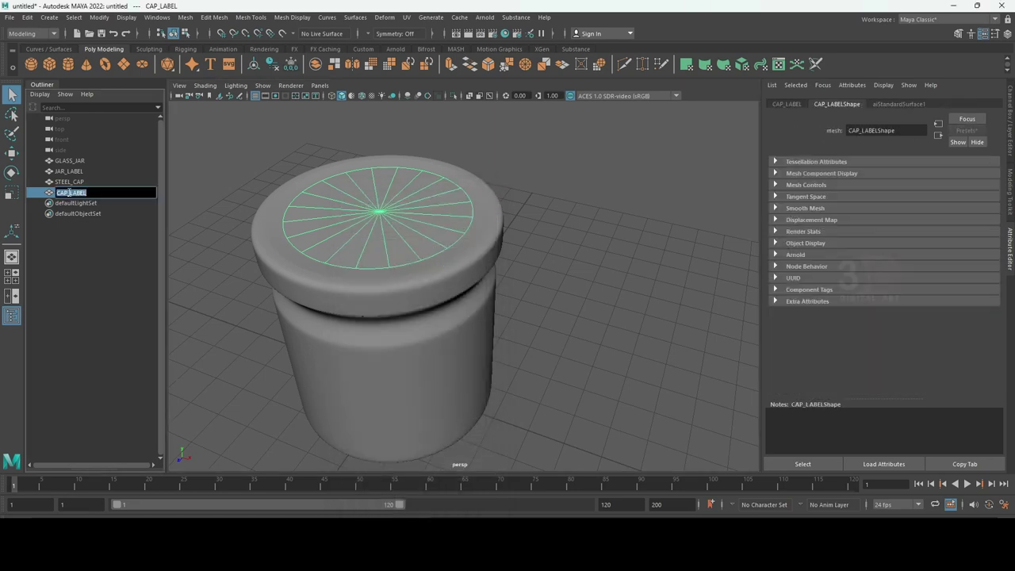
- Rename the cap label's material to ai-CAP_LABEL in the Attribute Editor
left_click(899, 104)
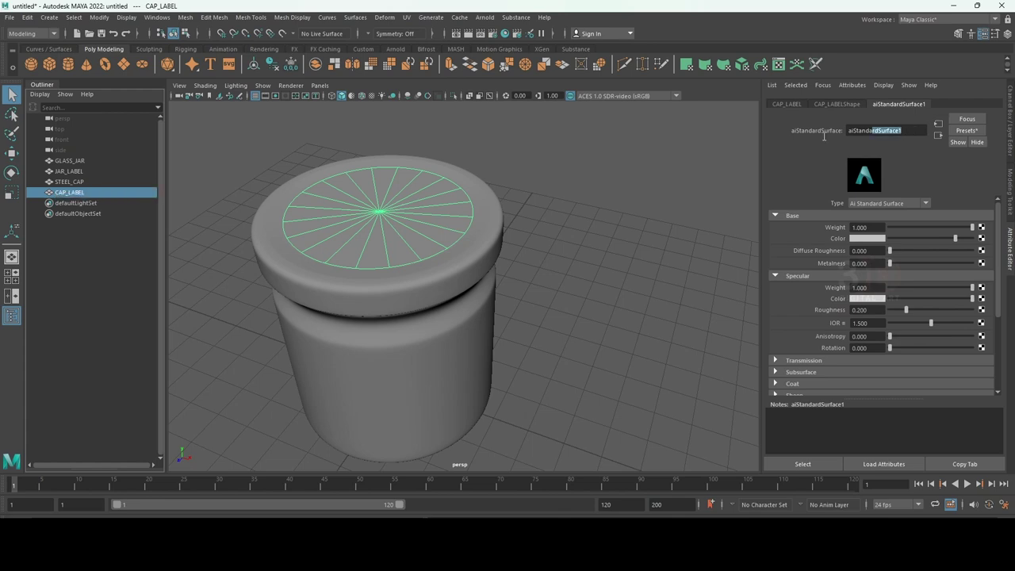
double_click(905, 132)
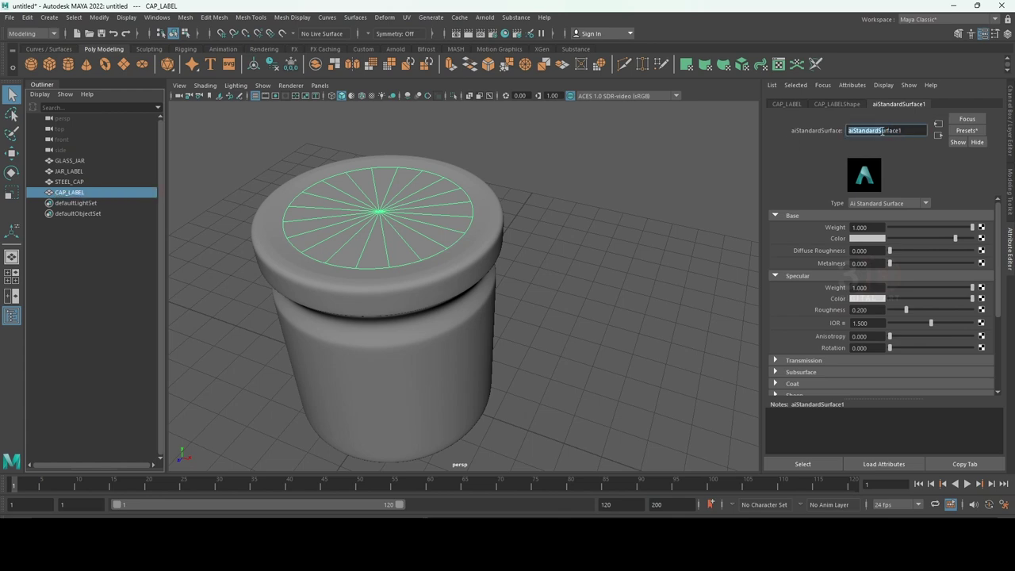
left_click_drag(903, 132, 854, 132)
key("BackSpace")
type("CAP_LABEL")
key("Return")
- Give STEEL_CAP a new Arnold aiStandardSurface material and rename it after STEEL_CAP
left_click(462, 261)
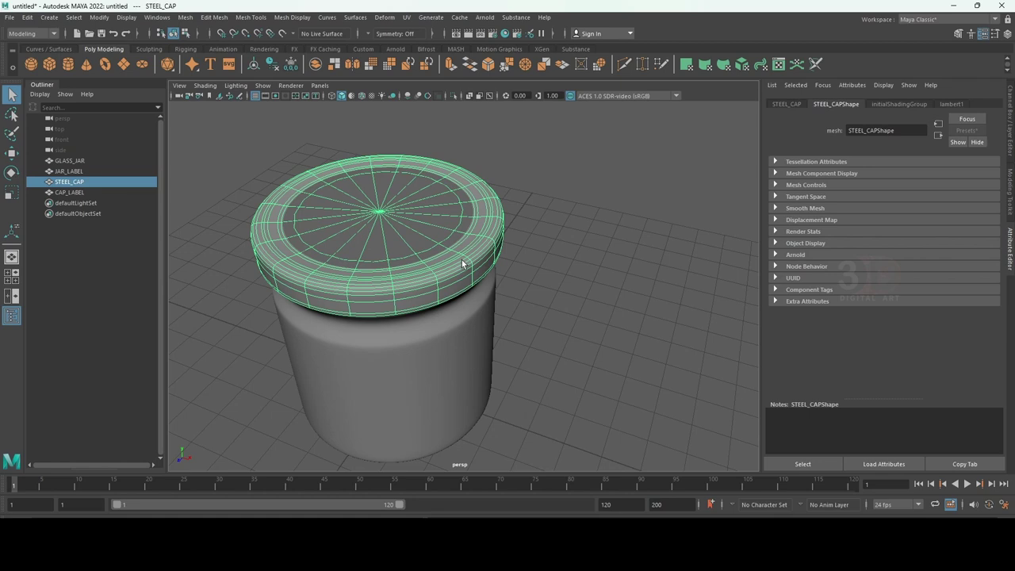
double_click(75, 183)
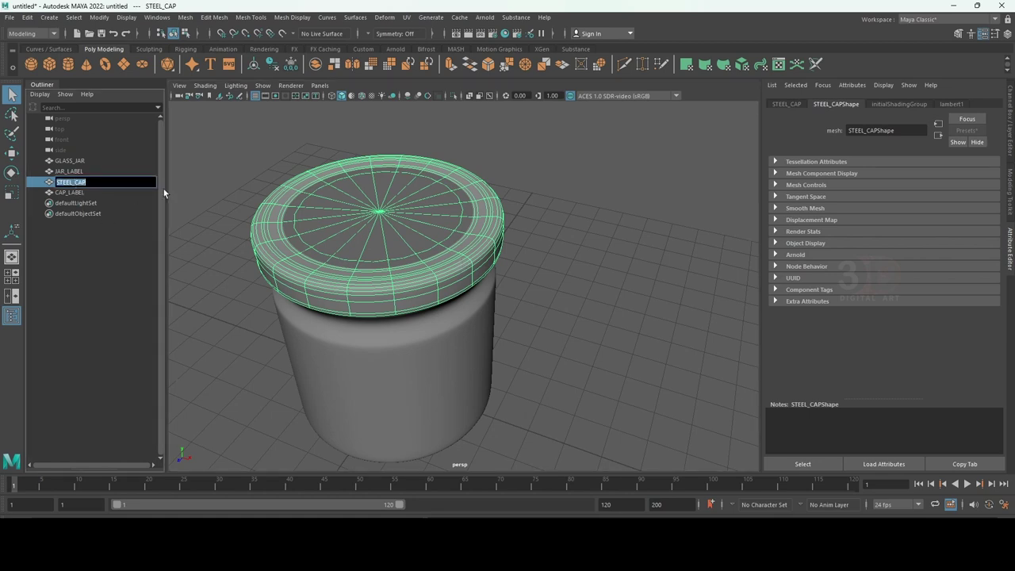
right_click(471, 253)
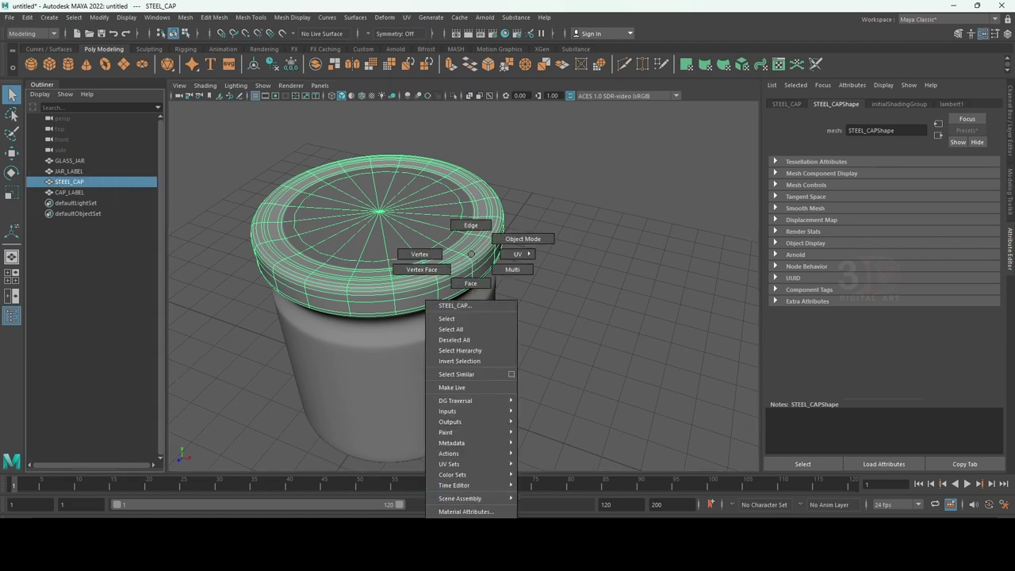
left_click(466, 511)
left_click(369, 278)
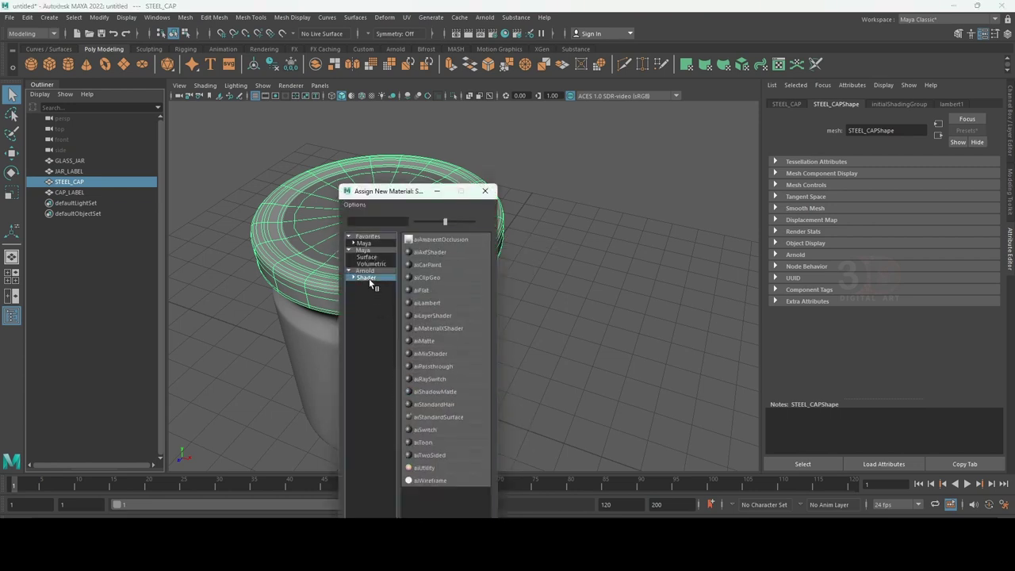
left_click(462, 419)
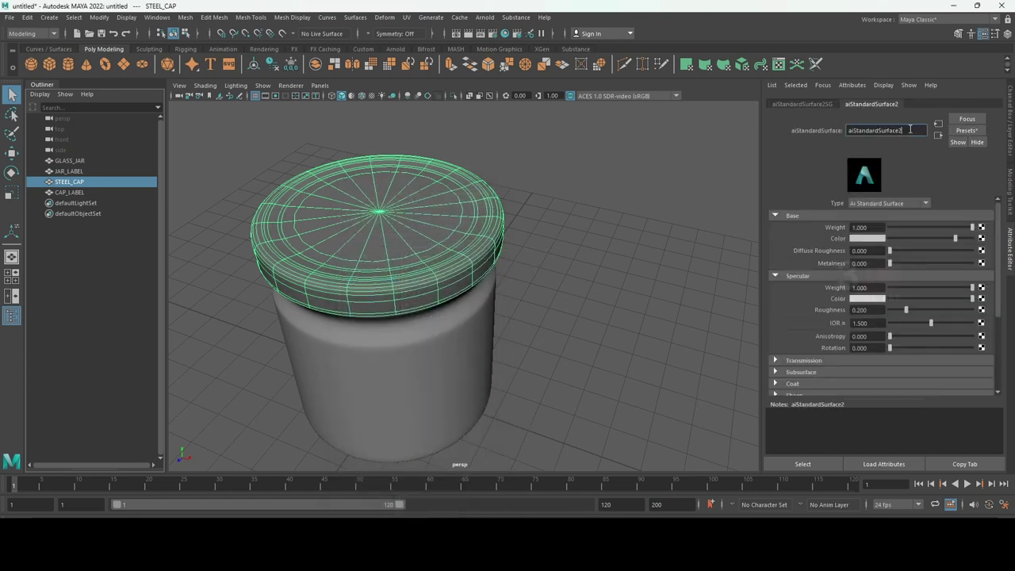
left_click_drag(903, 130, 856, 133)
type("STEEL_CAP")
type("-")
- Assign a new Arnold aiStandardSurface material to GLASS_JAR
left_click(618, 278)
left_click(383, 345)
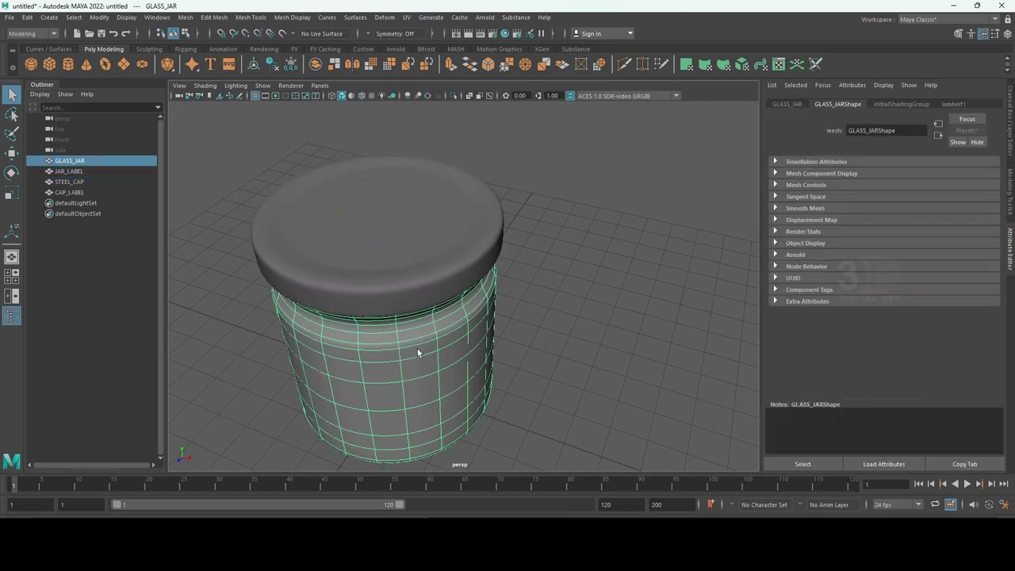
right_click(442, 328)
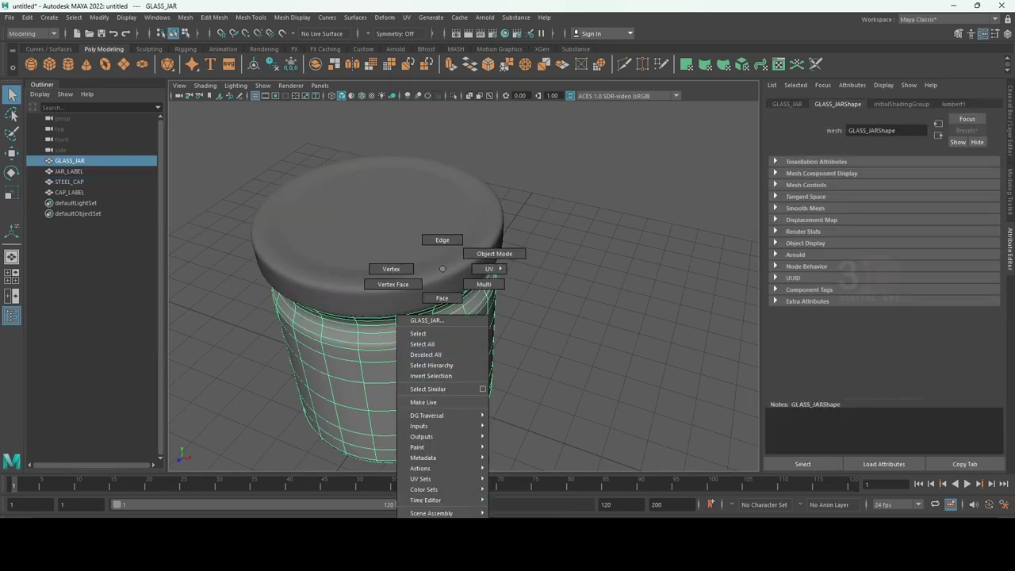
left_click(428, 513)
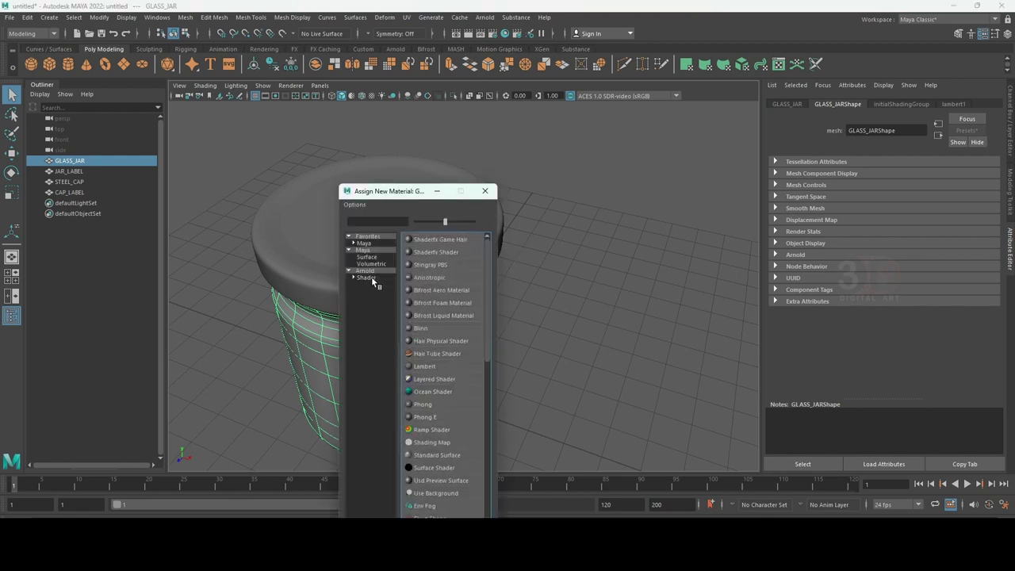
left_click(370, 276)
left_click(454, 418)
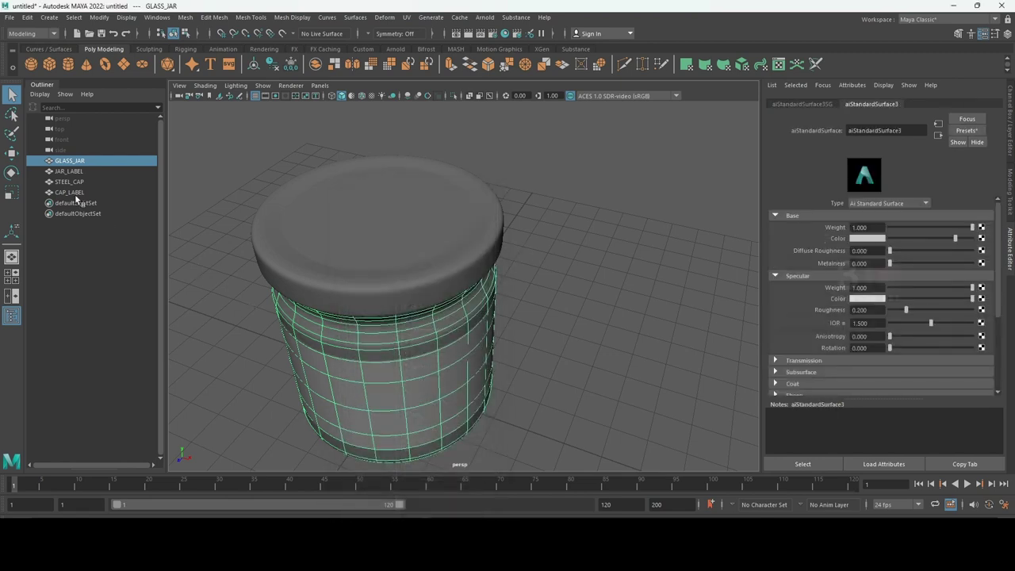
- Rename the jar's material to ai_GLASS_JAR, undoing an accidental deletion of the jar
double_click(73, 162)
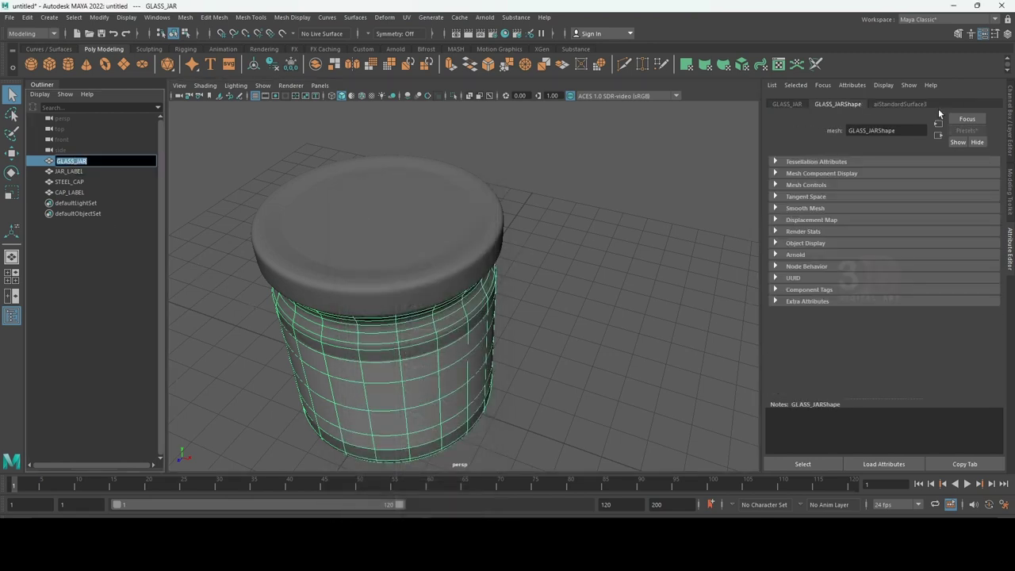
left_click(899, 104)
left_click_drag(902, 130, 855, 132)
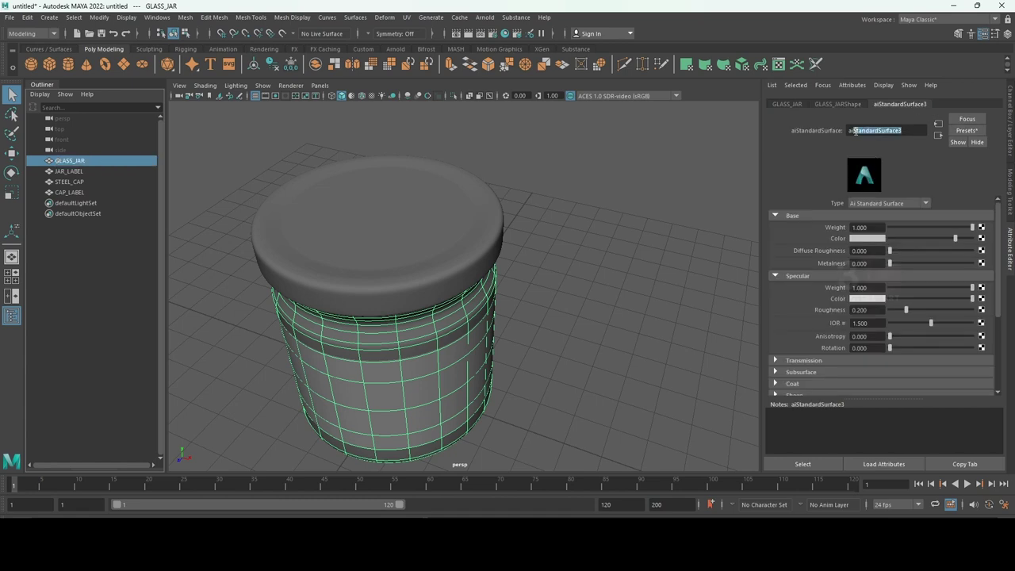
key("Delete")
key("ctrl+z")
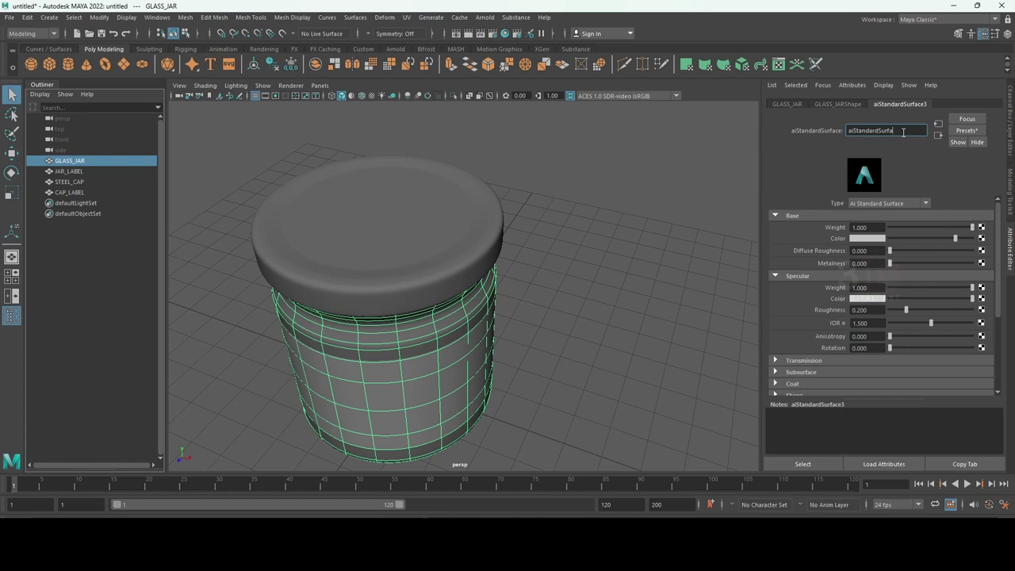
key("BackSpace")
key("BackSpace")
key("BackSpace")
type("GLASS_JAR")
key("Return")
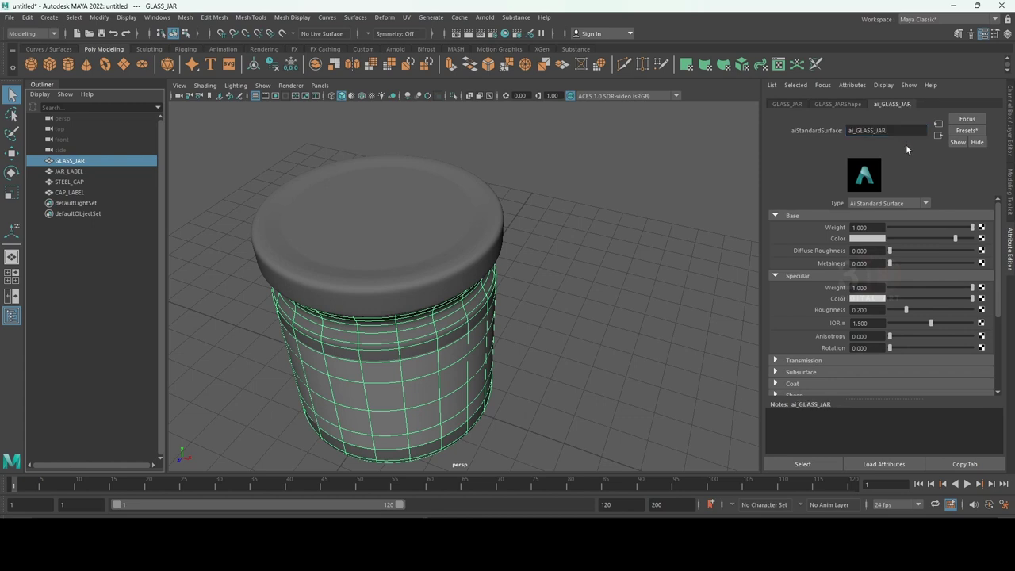
- Assign a new Arnold aiStandardSurface material to JAR_LABEL
left_click(418, 398)
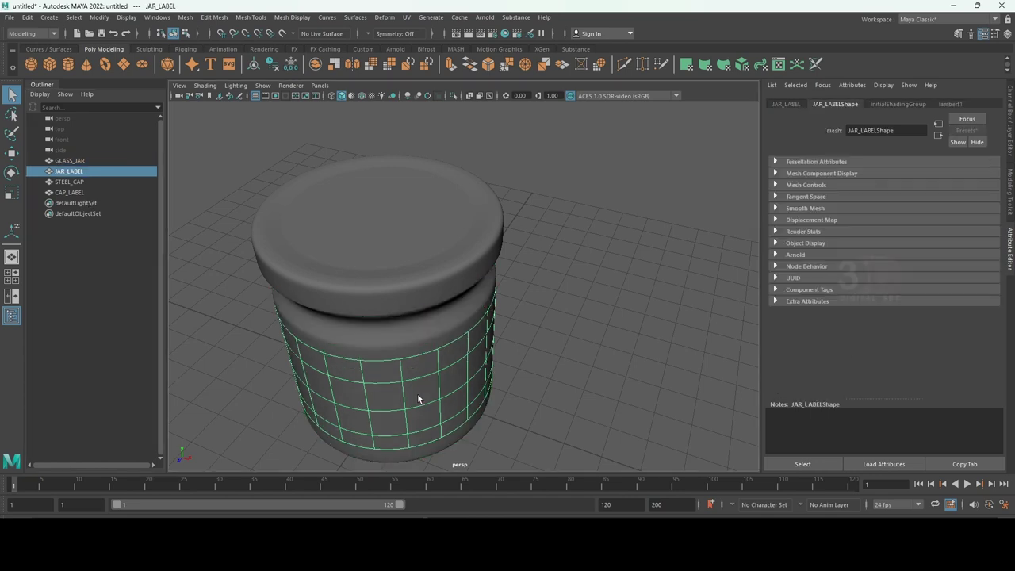
right_click_drag(418, 398, 440, 468)
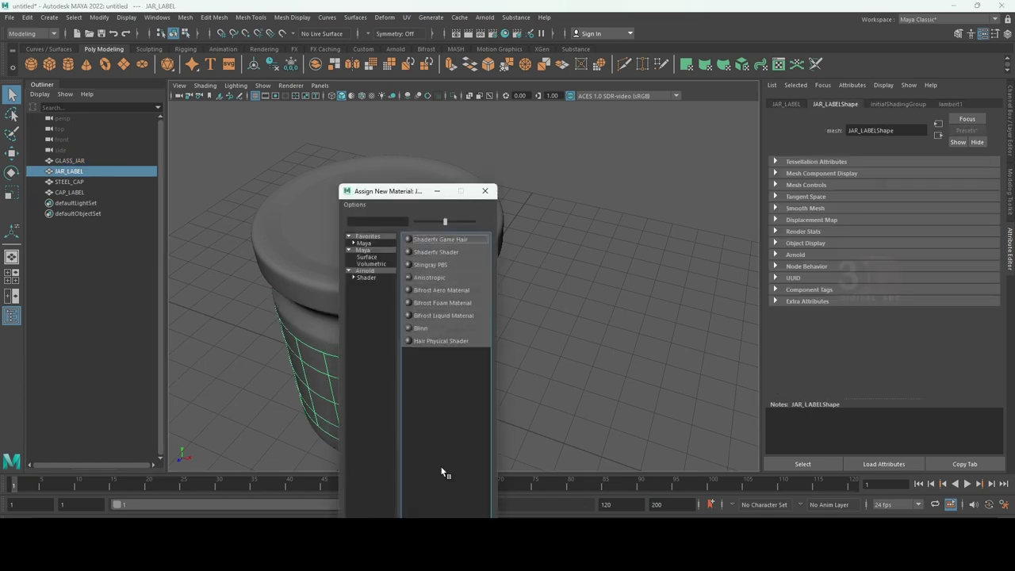
left_click(373, 277)
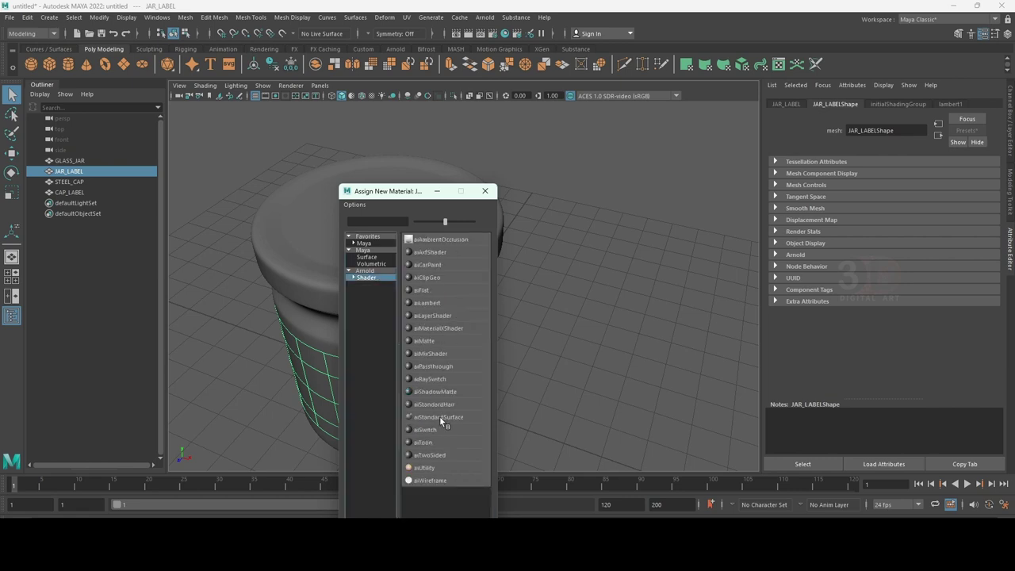
left_click(440, 416)
- Rename the label's material to ai-JAR_LABEL, undoing an accidental deletion, then deselect
double_click(78, 172)
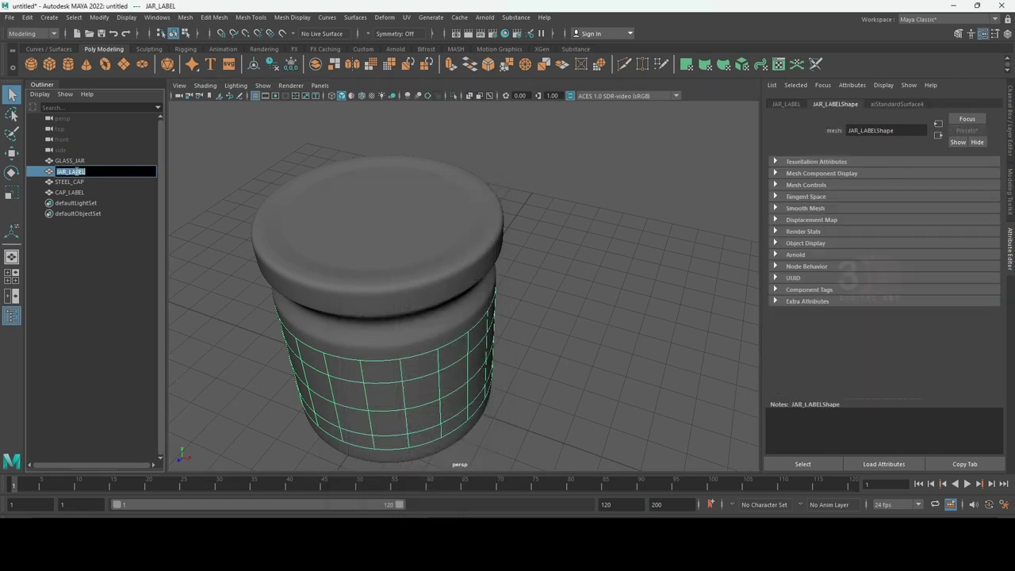
left_click(909, 104)
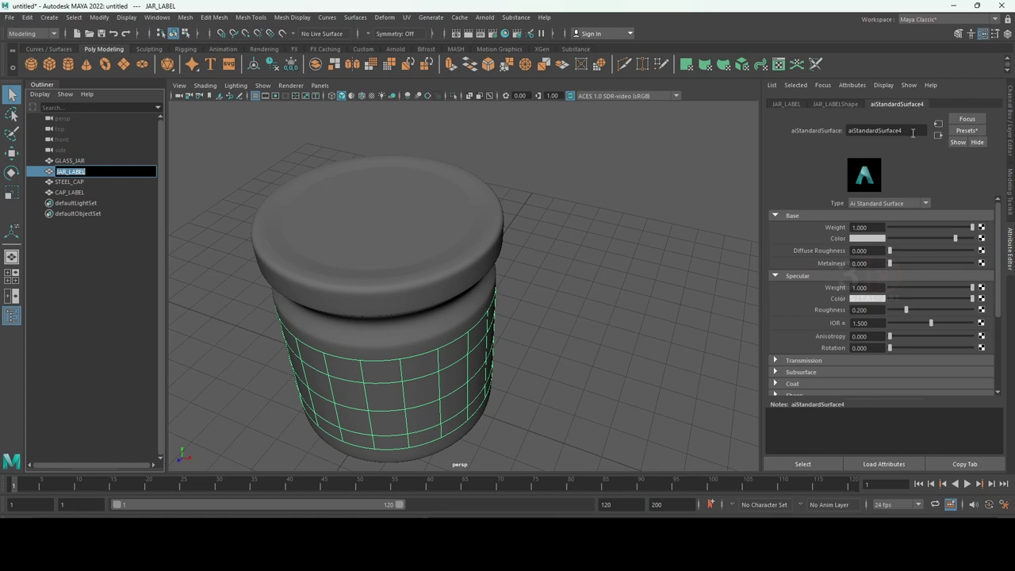
left_click_drag(904, 131, 855, 134)
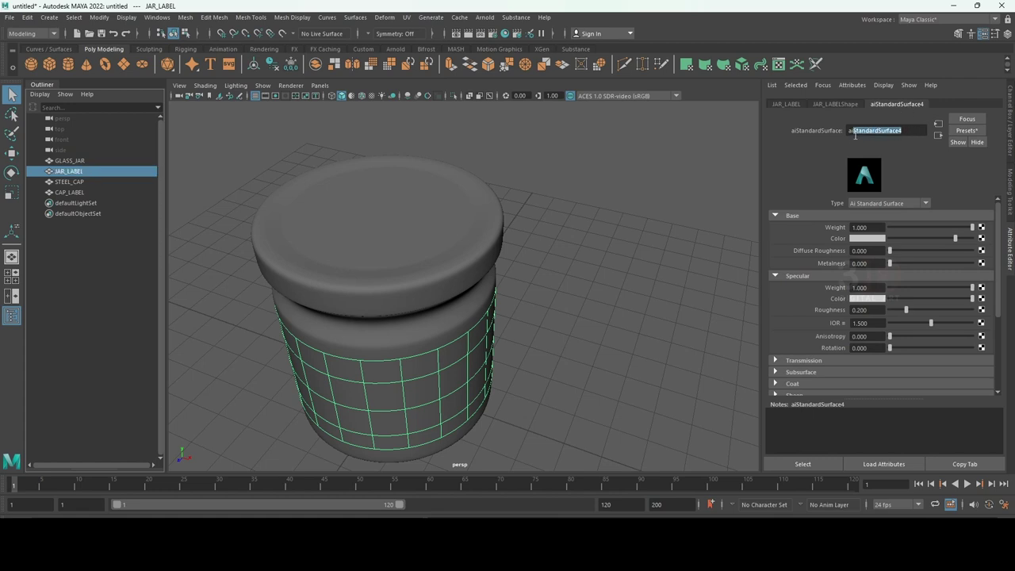
key("Delete")
key("ctrl+z")
key("BackSpace")
key("BackSpace")
key("BackSpace")
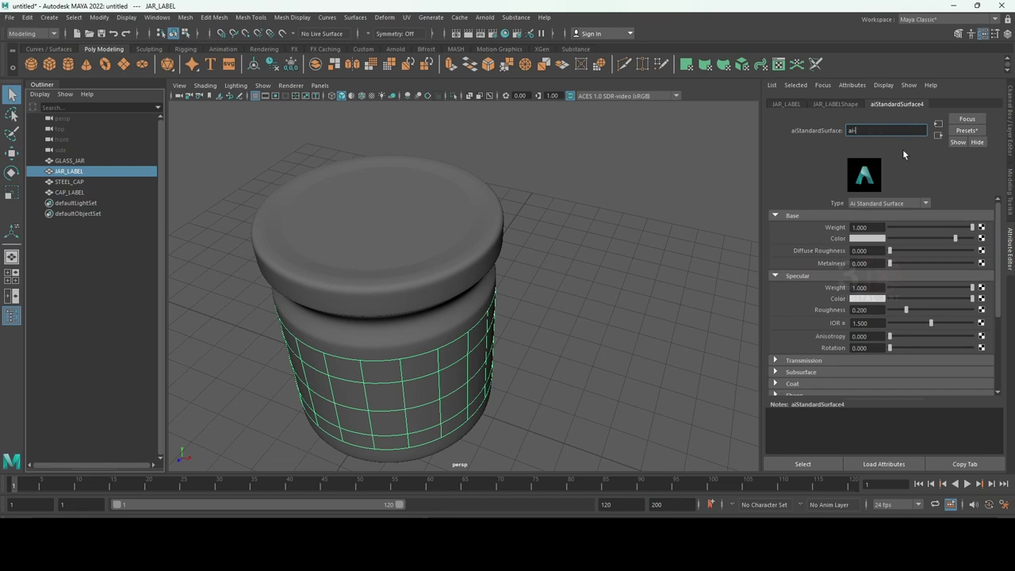
type("-JAR_LABEL")
key("Return")
left_click(626, 222)
scroll(509, 242, "down", 3)
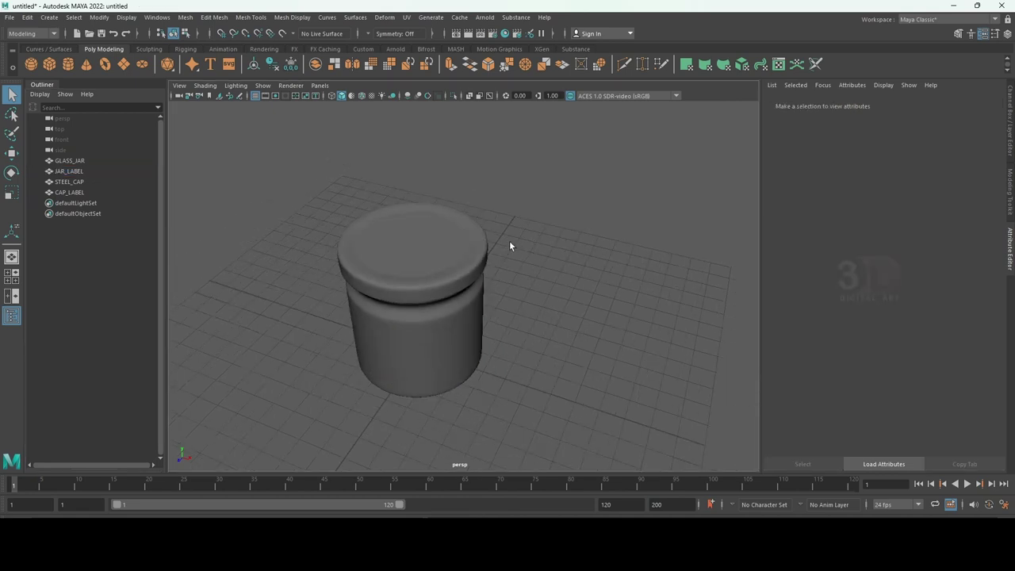
- Create a polygon plane and scale it into a large floor beneath the jar
left_click(448, 274)
left_click(567, 316)
mouse_move(567, 316)
left_mouse_down("alt")
mouse_move(627, 310)
mouse_move(663, 240)
left_mouse_up("alt")
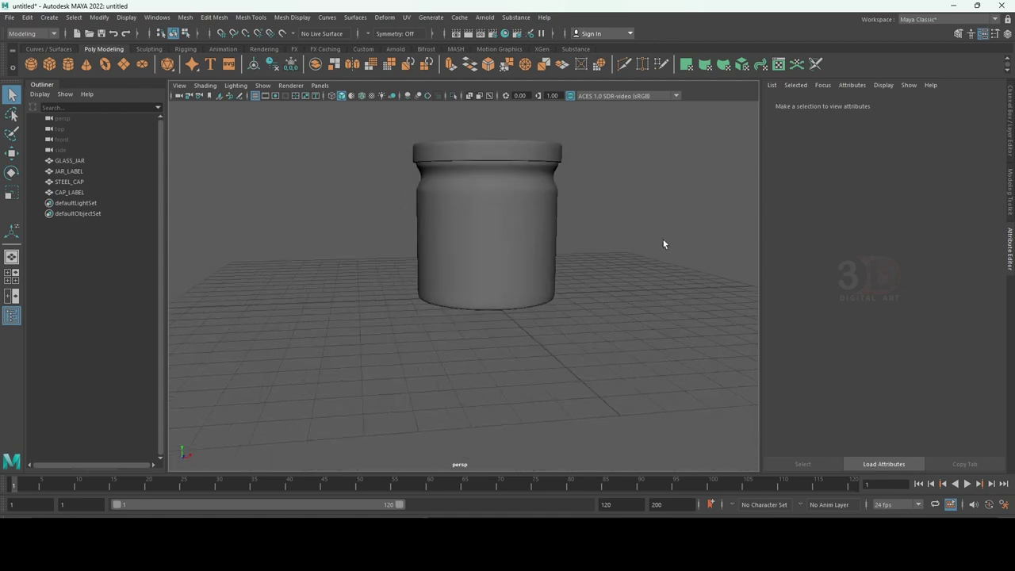
right_click_drag(663, 240, 594, 276, "alt")
right_click_drag(327, 227, 458, 315, "shift")
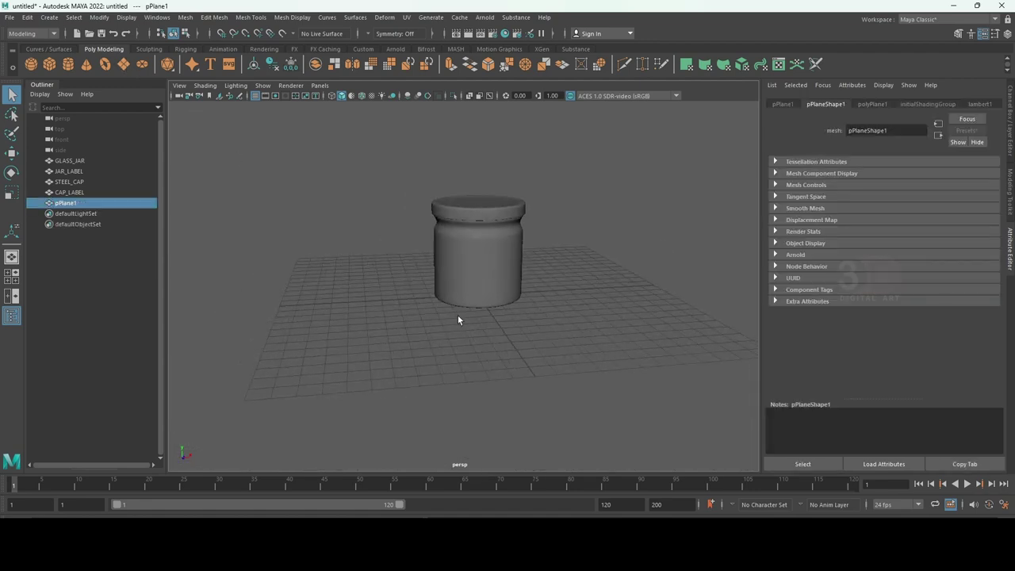
key("t")
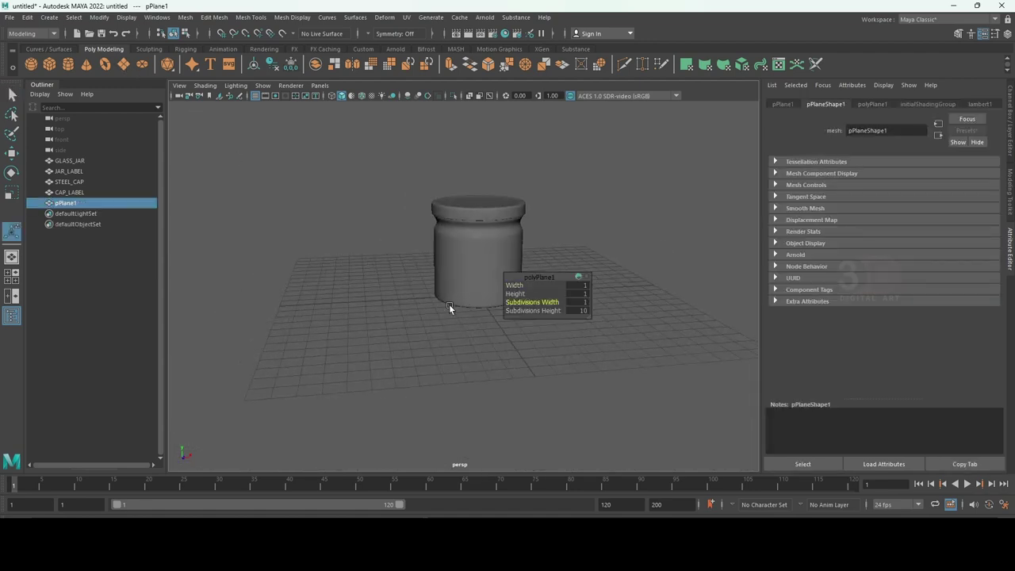
key("w")
left_click_drag(483, 288, 731, 360)
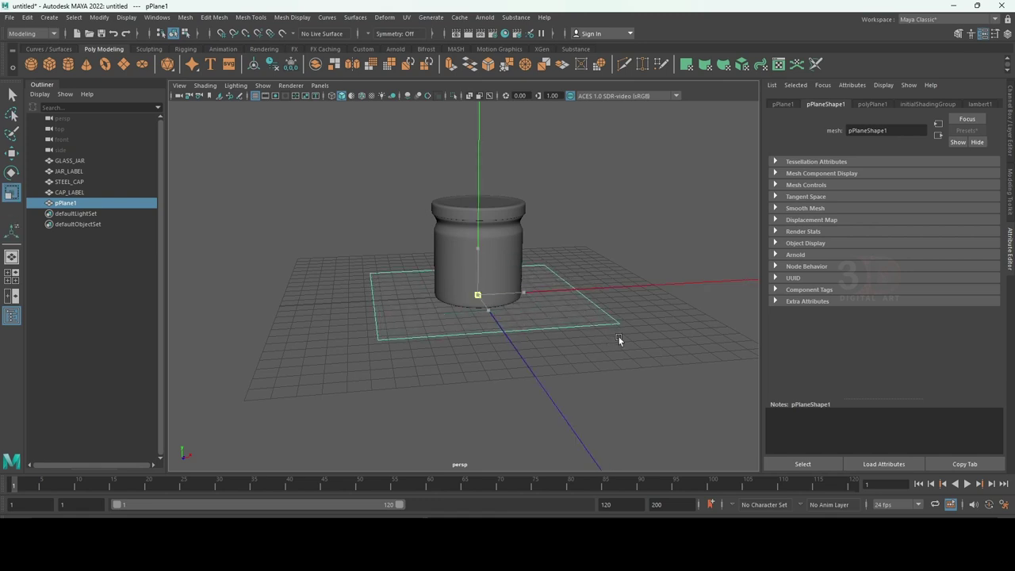
left_click(711, 205)
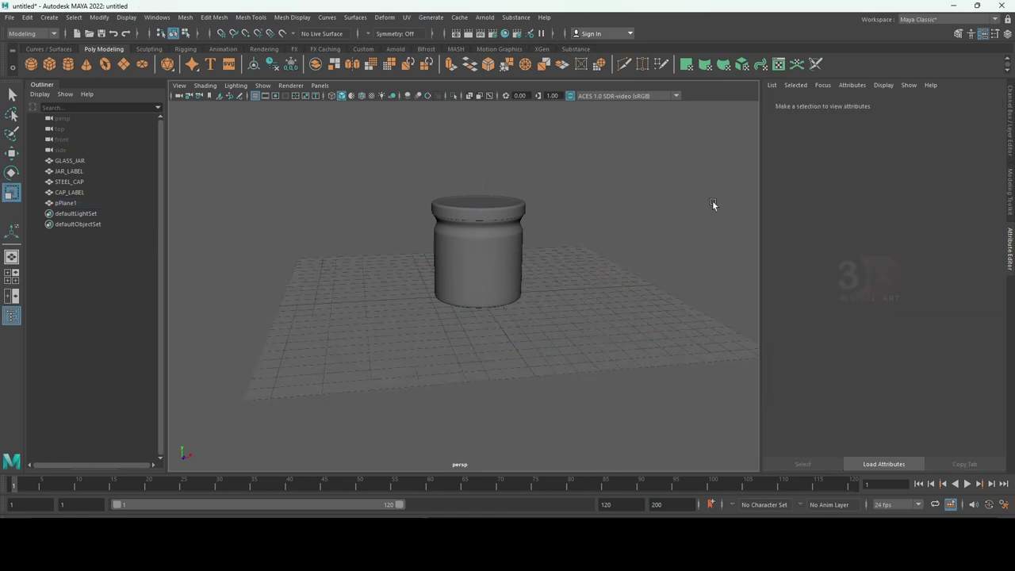
- Rename pPlane1 to BG in the Outliner and show the four-view layout
key("space")
key("space")
mouse_move(555, 291)
left_mouse_down("alt")
mouse_move(557, 316)
mouse_move(444, 254)
left_mouse_up("alt")
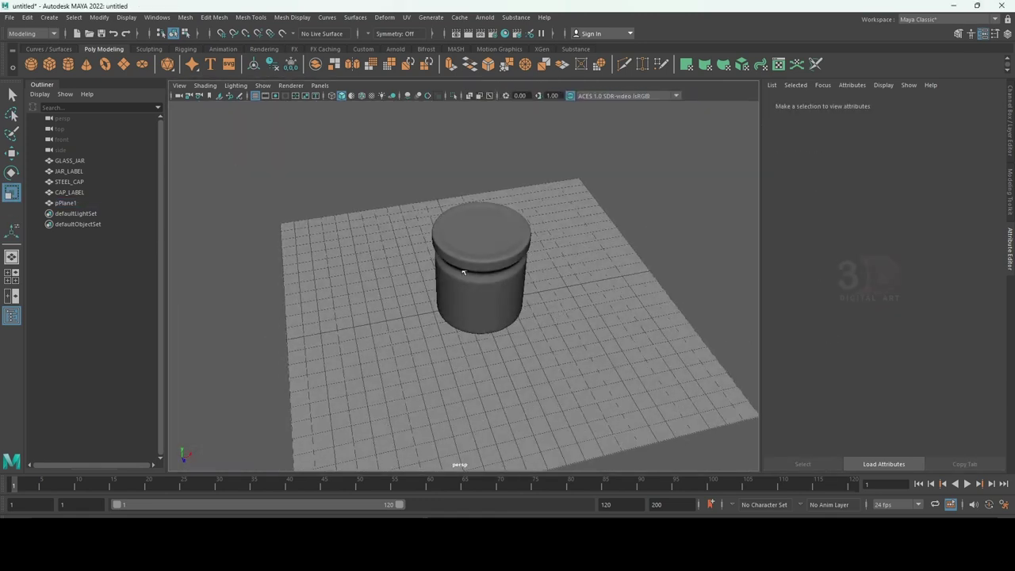
key("space")
key("space")
left_click_drag(586, 174, 597, 232, "alt")
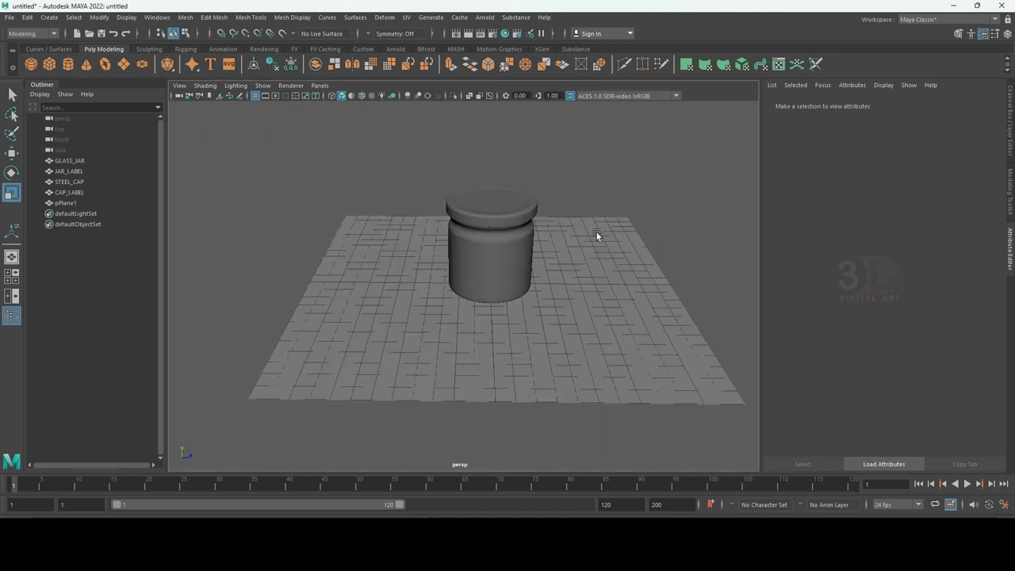
left_click(380, 296)
right_click_drag(325, 261, 334, 165)
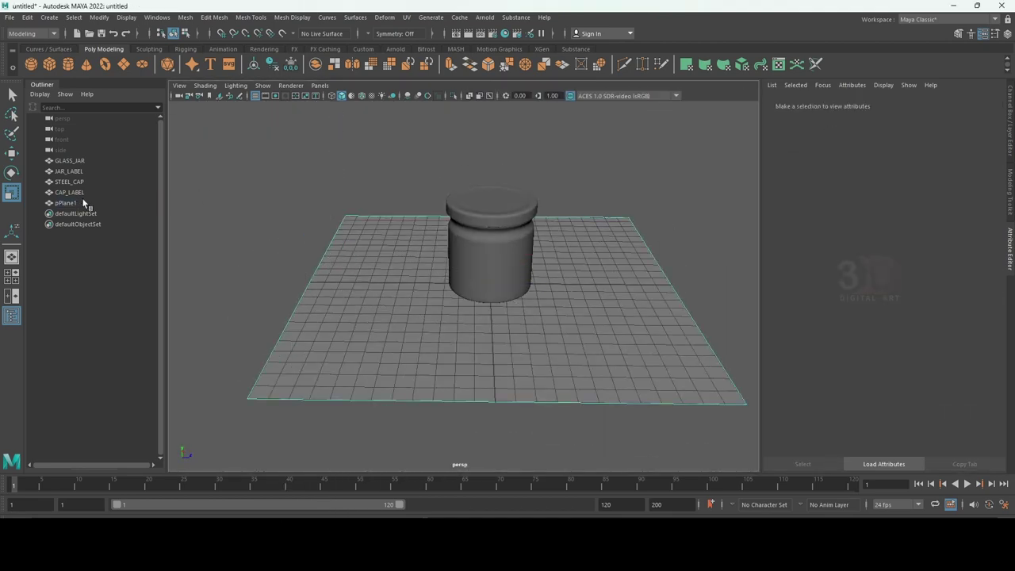
double_click(75, 203)
type("BG")
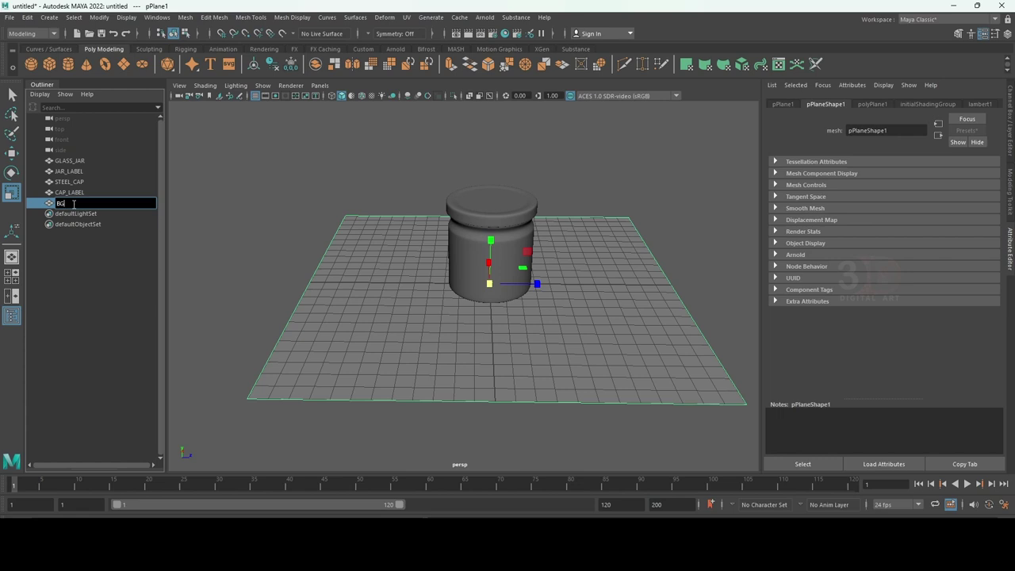
key("Return")
scroll(274, 220, "down", 5)
scroll(372, 276, "up", 4)
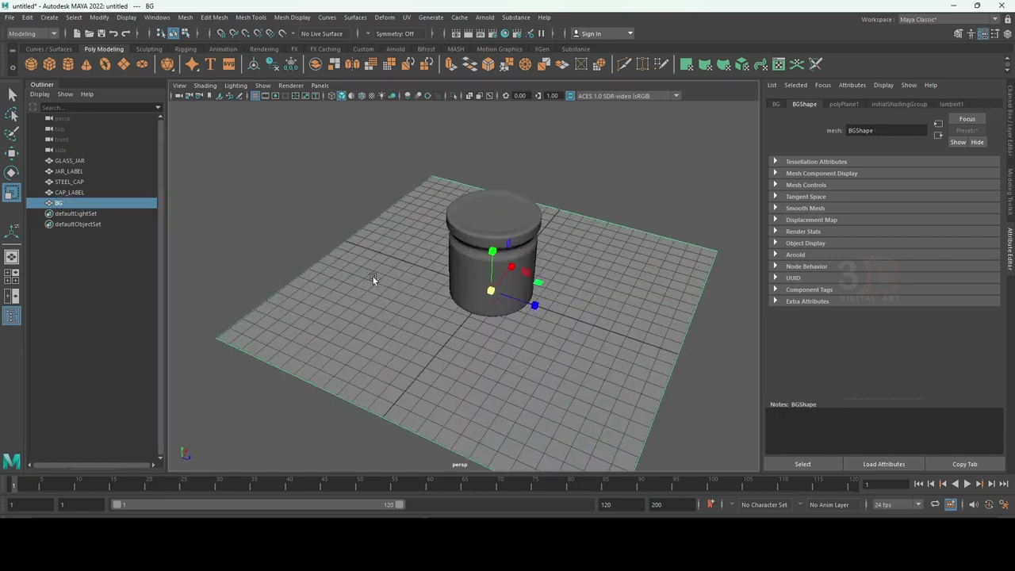
left_click_drag(372, 277, 459, 273, "alt")
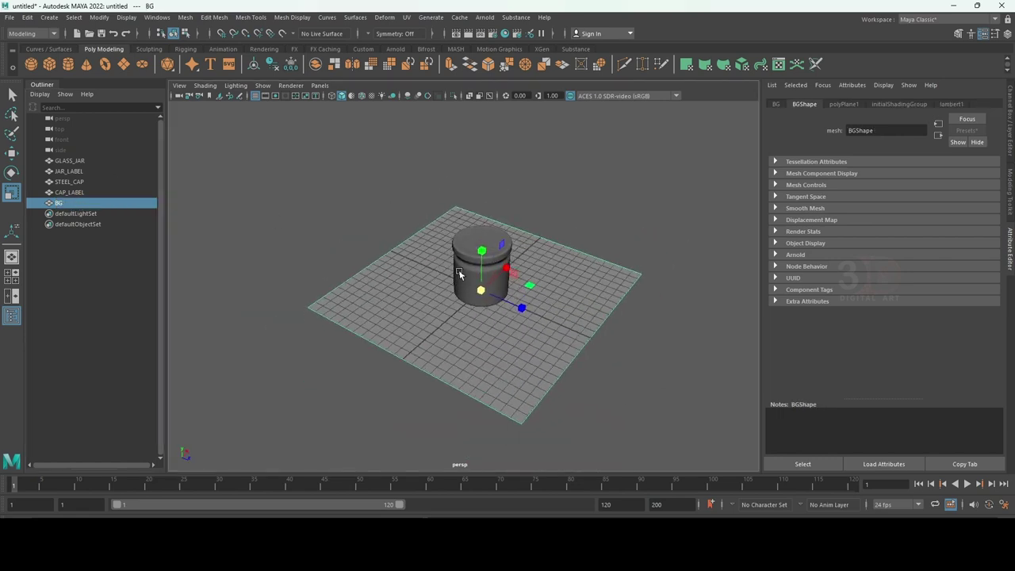
key("space")
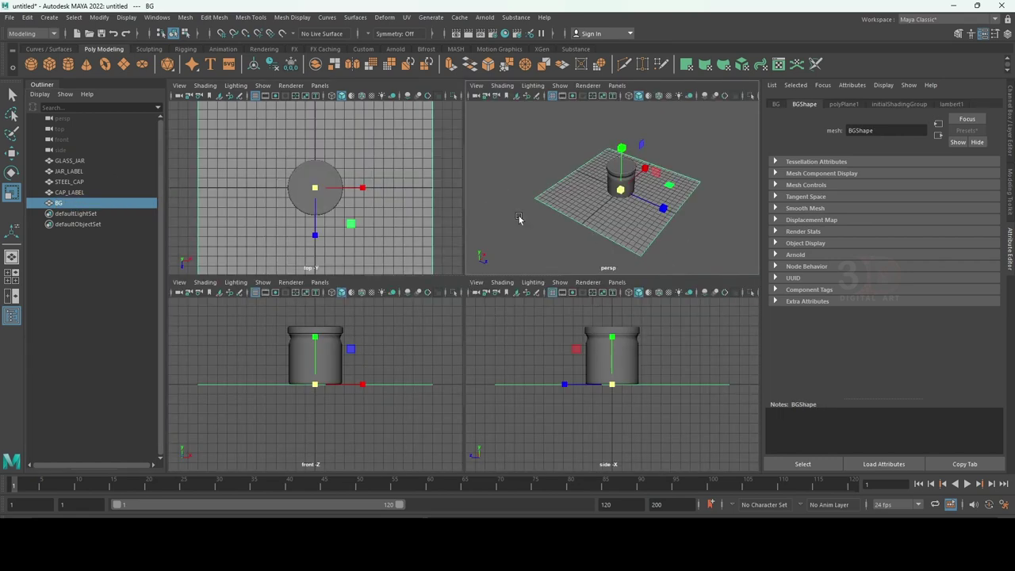
- Extrude BG's back edge straight up into a tall wall
right_click(519, 186)
left_click(521, 170)
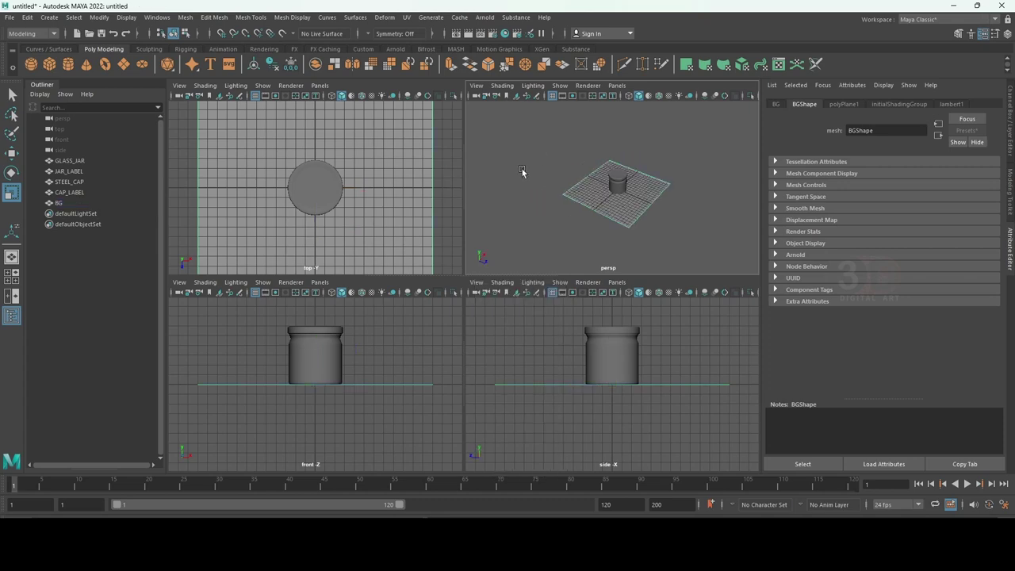
left_click(361, 179)
key("f")
key("space")
scroll(621, 192, "up", 5)
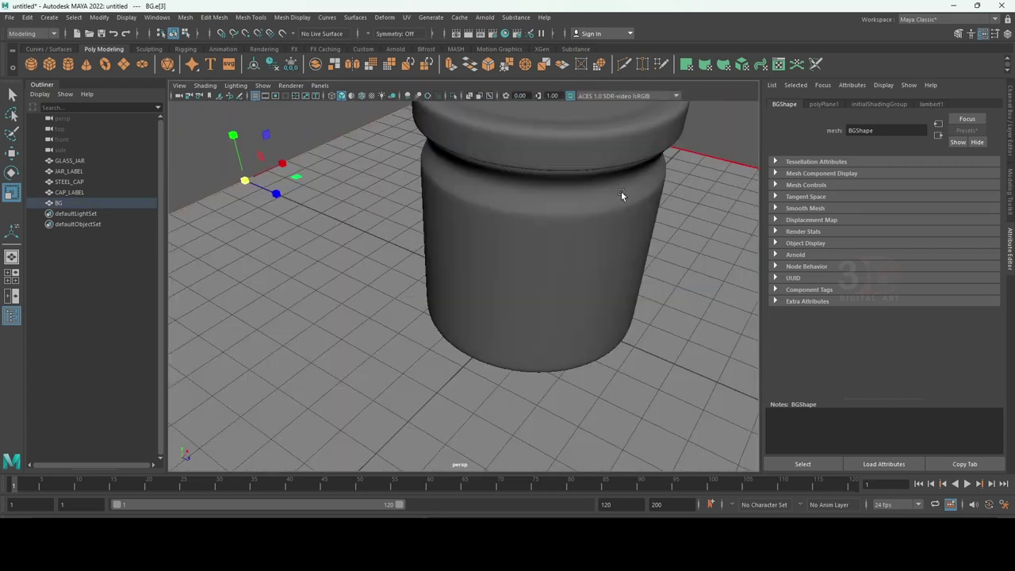
key("ctrl+a")
key("space")
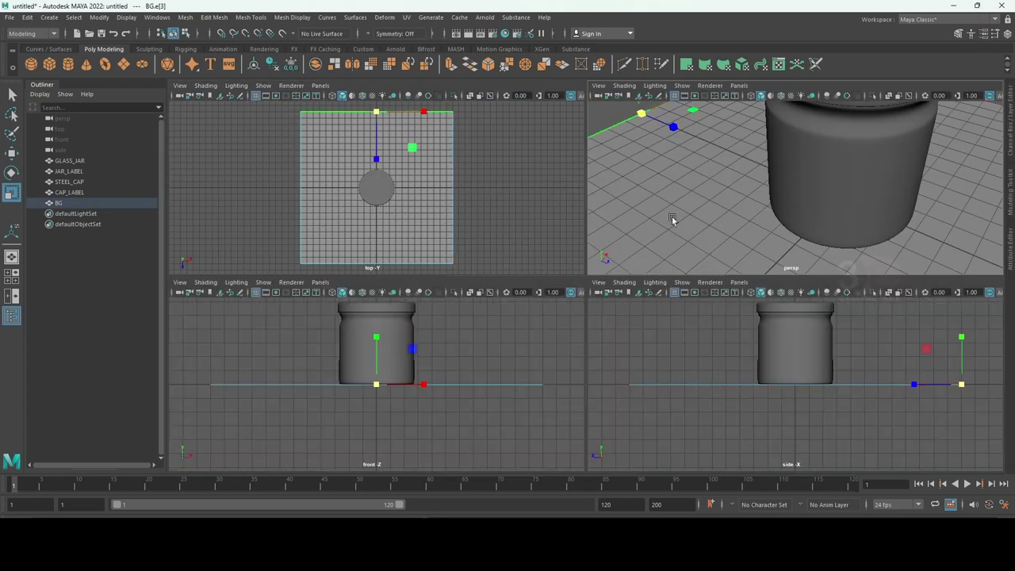
key("space")
scroll(638, 300, "down", 4)
scroll(717, 290, "down", 4)
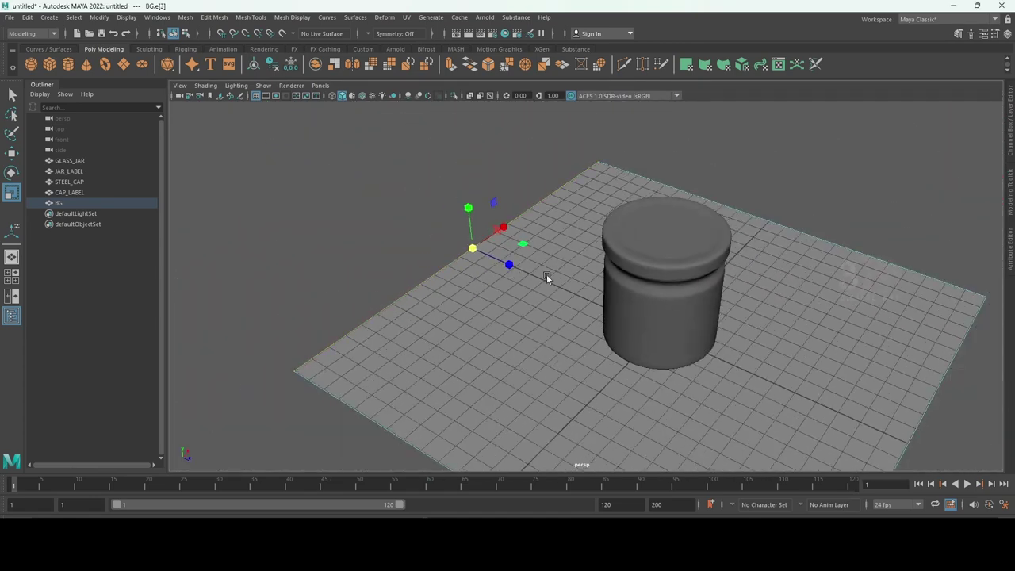
right_click_drag(502, 234, 502, 273, "shift")
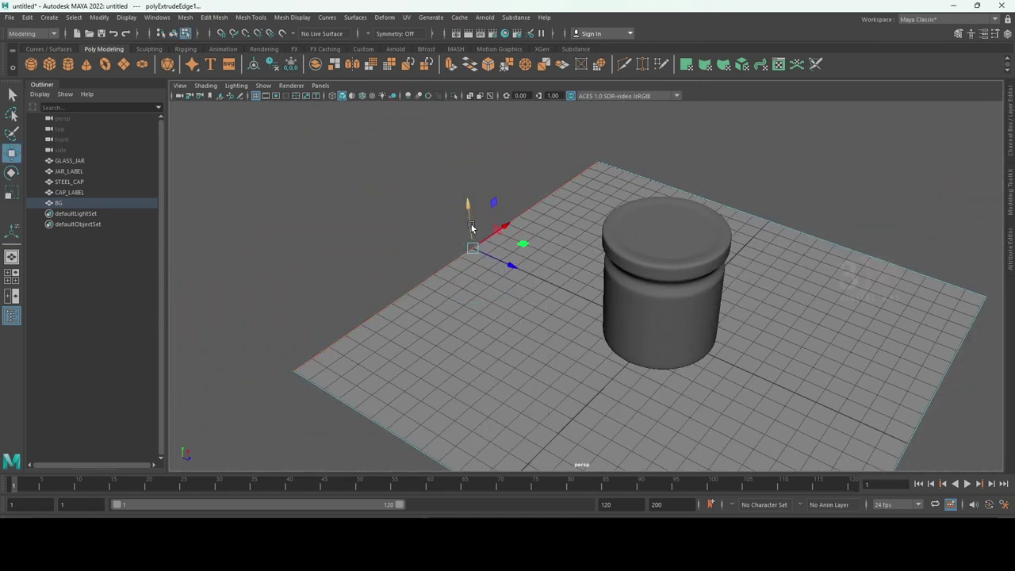
left_click_drag(468, 194, 463, 79)
- Bevel the wall-to-floor corner edge at fraction 0.5
scroll(512, 151, "down", 3)
left_click_drag(511, 151, 565, 174, "alt")
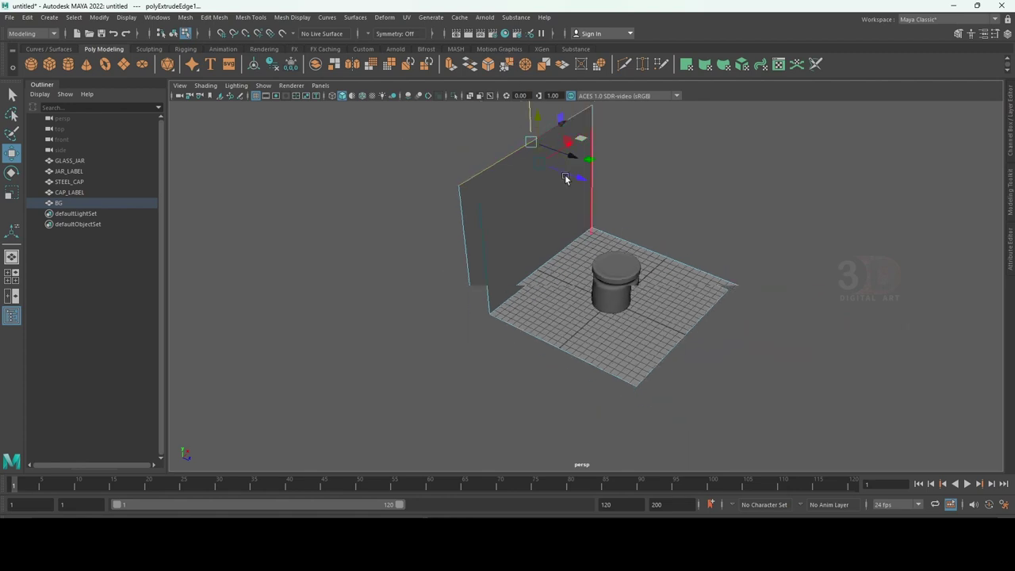
left_click(575, 236)
right_click_drag(575, 236, 696, 209, "shift")
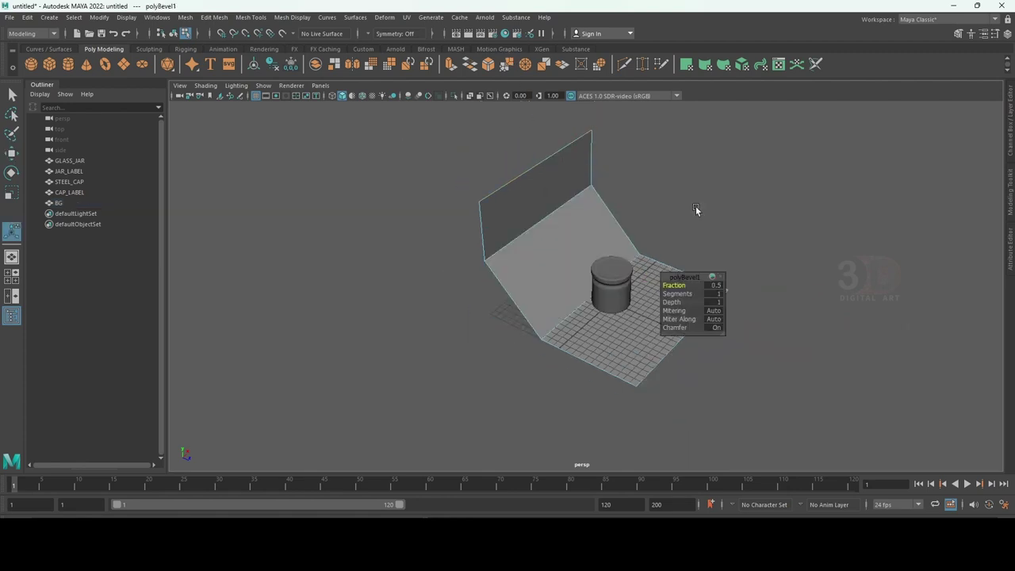
- Narrow the corner bevel to fraction 0.1 with 2 segments for a smooth curve
mouse_move(673, 282)
left_mouse_down()
mouse_move(687, 295)
mouse_move(676, 286)
left_mouse_up()
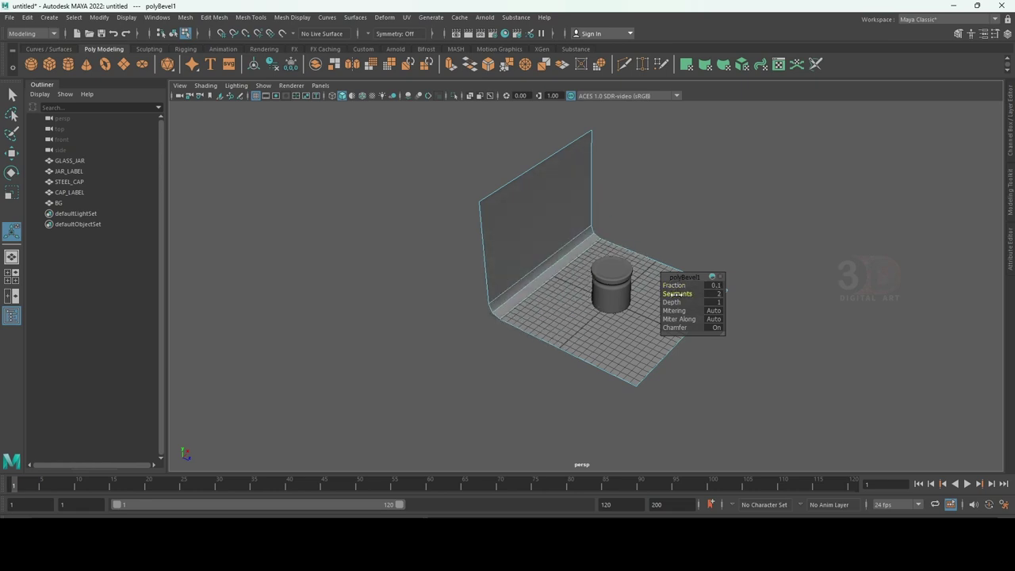
key("q")
mouse_move(717, 114)
left_mouse_down("alt")
mouse_move(675, 183)
mouse_move(642, 209)
mouse_move(593, 186)
left_mouse_up("alt")
- Move the wall's top edge higher, then return BG to object mode
left_click(643, 209)
right_click_drag(593, 185, 595, 159)
left_click(610, 183)
key("w")
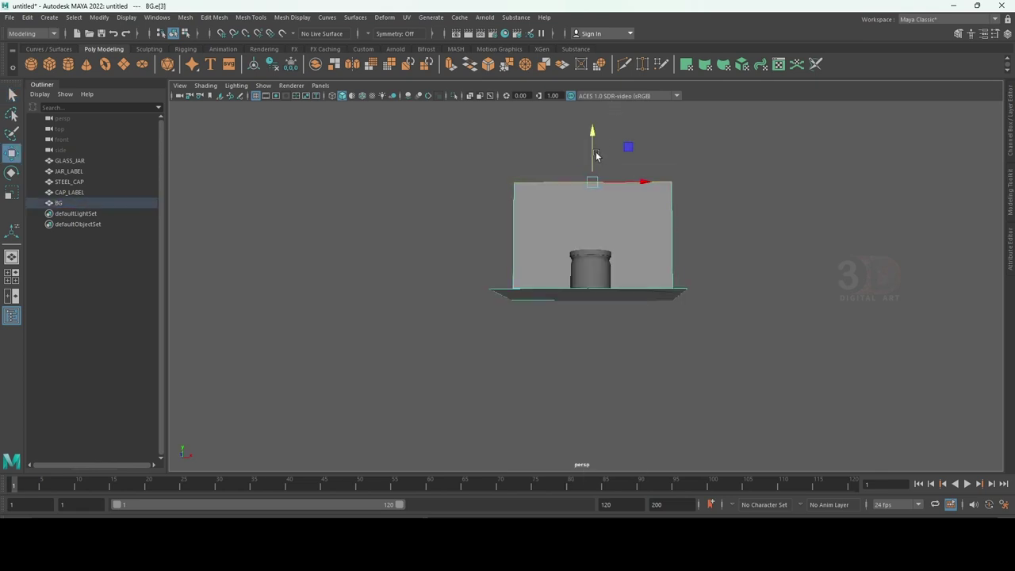
left_click_drag(596, 156, 597, 121)
right_click_drag(602, 214, 631, 184)
left_click_drag(739, 186, 645, 298, "alt")
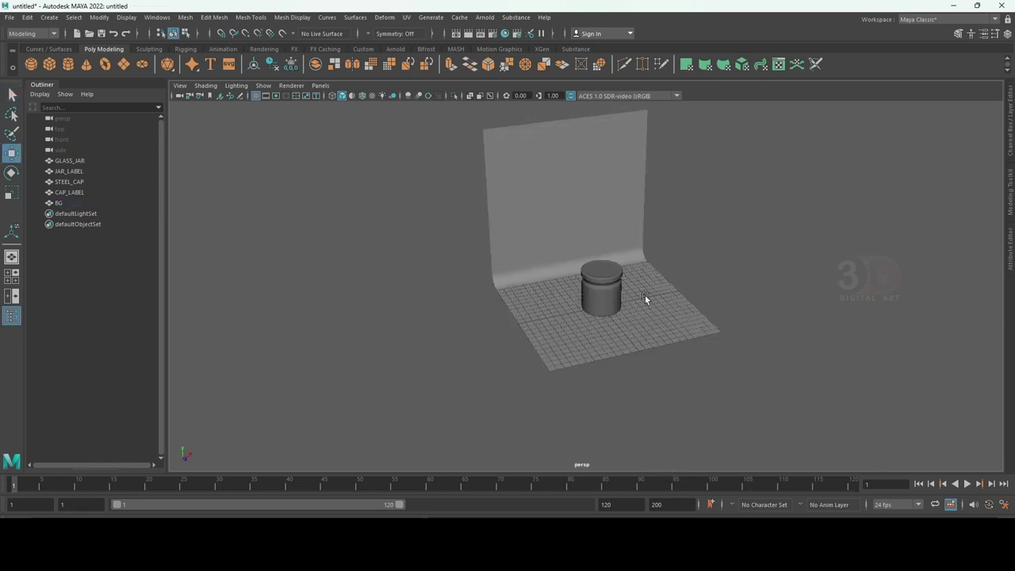
key("space")
key("space")
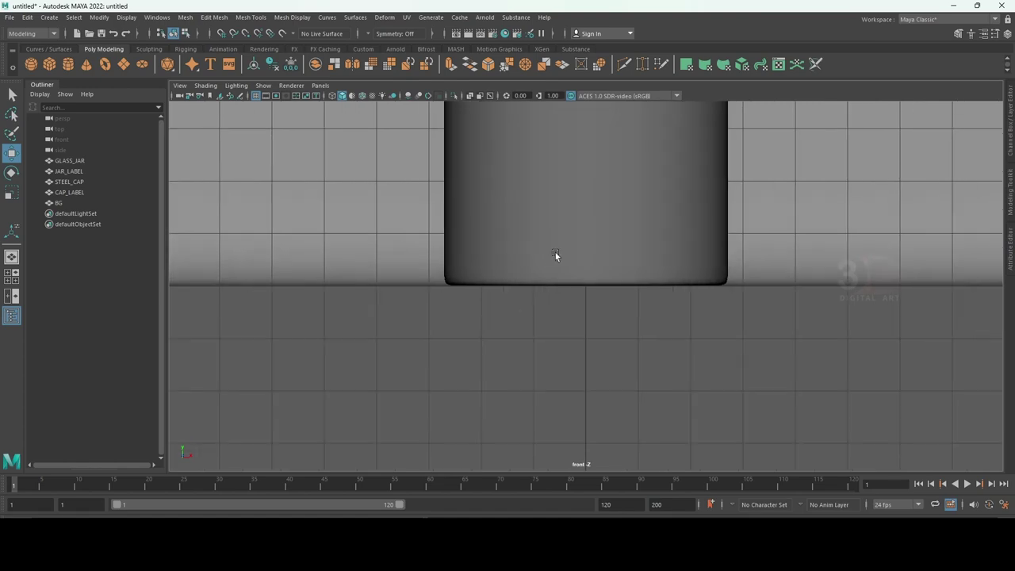
- Add a Camera and Aim rig from Create > Cameras
left_click(555, 252)
scroll(562, 270, "up", 1)
scroll(568, 295, "down", 5)
scroll(568, 311, "down", 1)
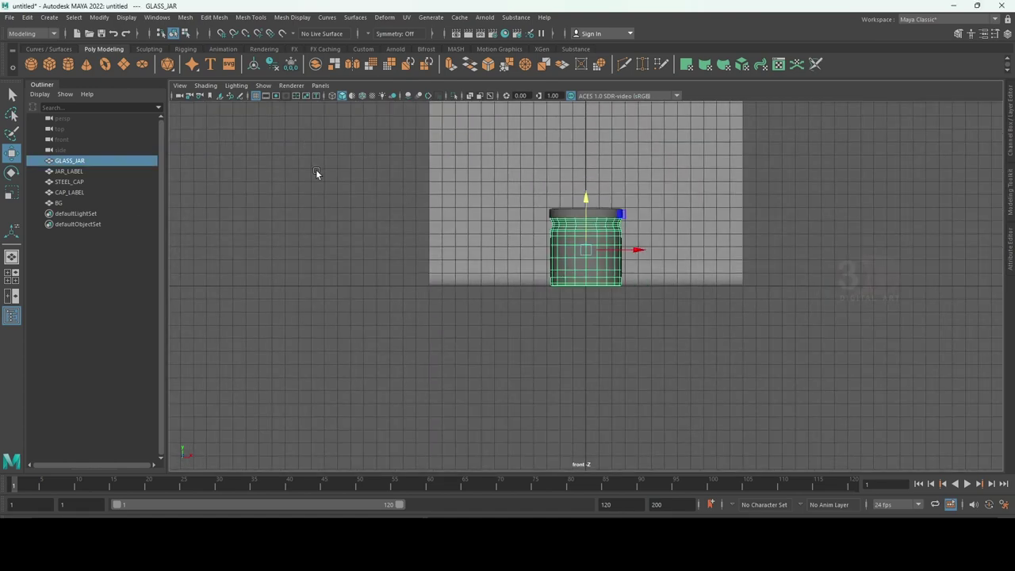
left_click_drag(316, 169, 317, 135)
scroll(389, 208, "down", 1)
left_click(381, 210)
scroll(384, 204, "up", 2)
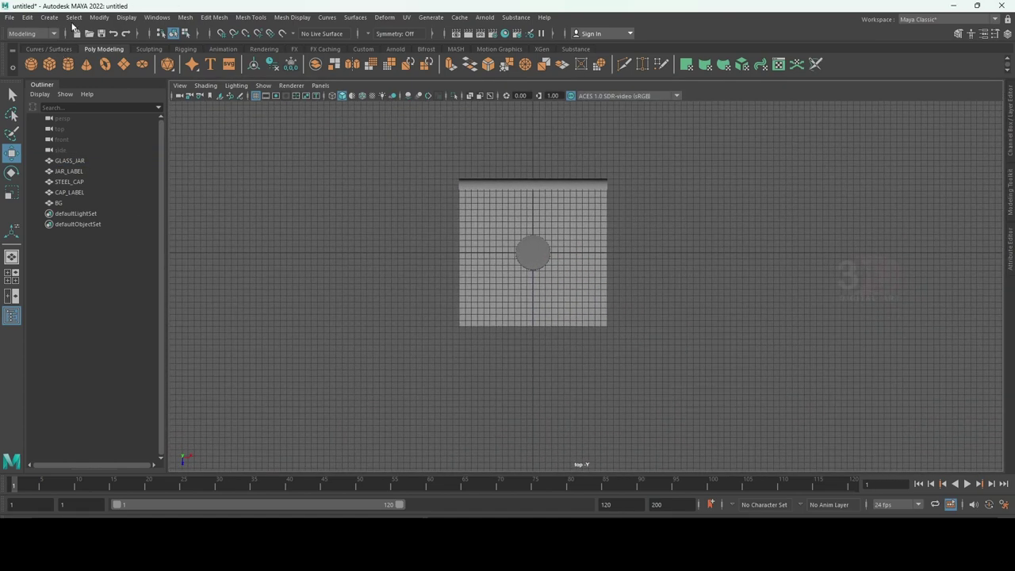
left_click(50, 17)
mouse_move(68, 86)
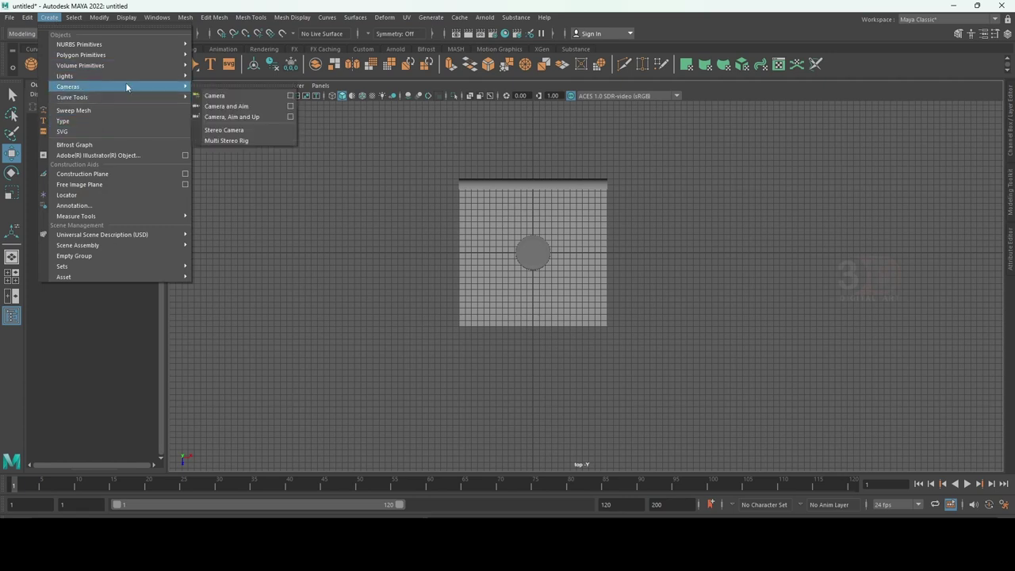
left_click(238, 106)
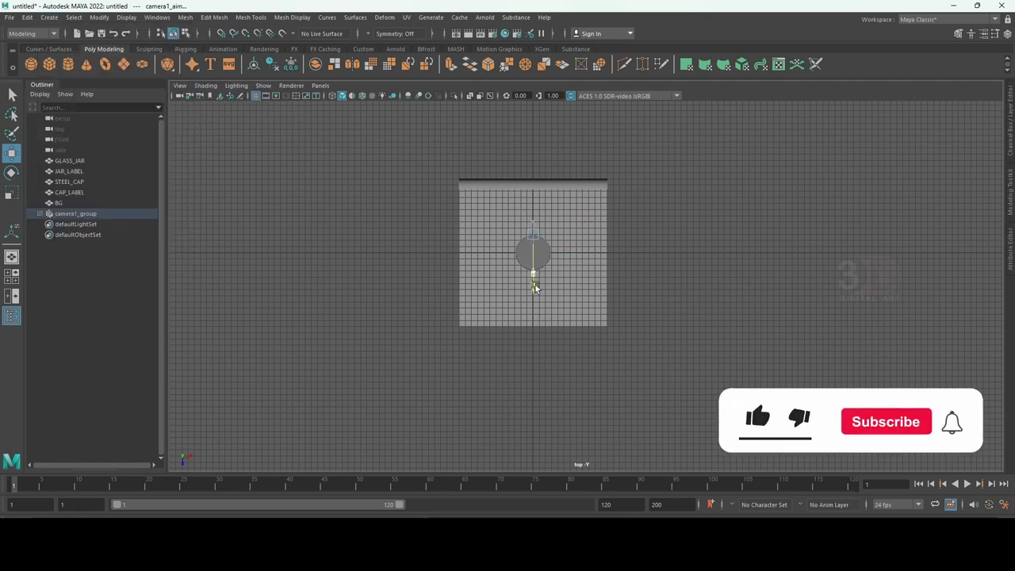
- In the side view, raise the camera rig to mid-jar height and pull the camera back
key("space")
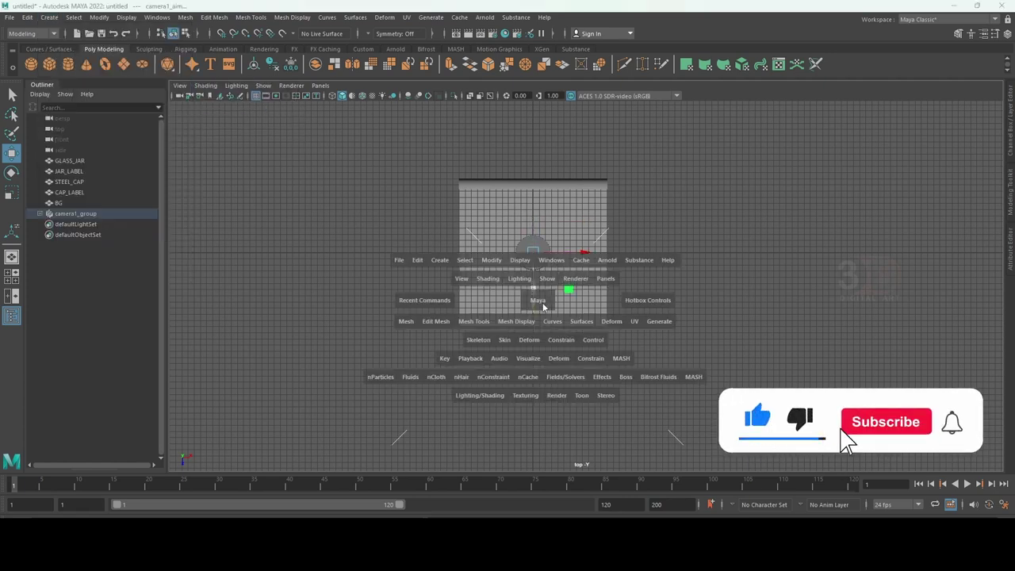
key("space")
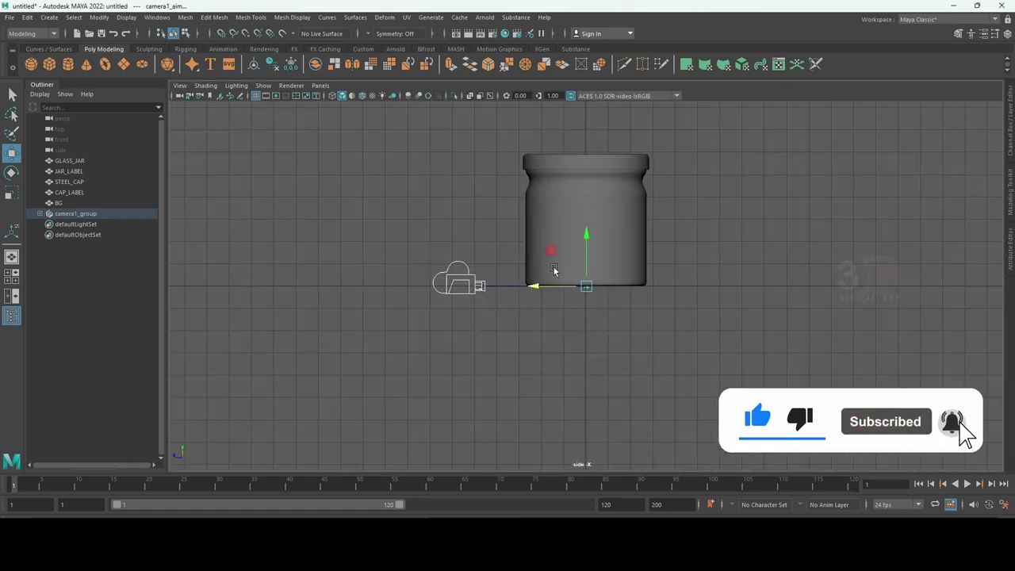
left_click_drag(587, 252, 588, 185)
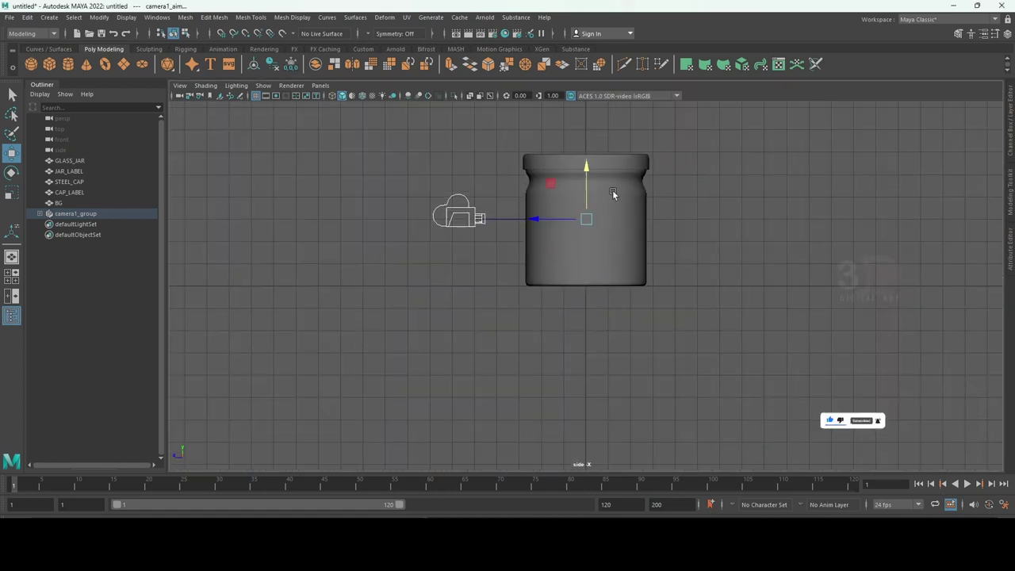
scroll(601, 256, "down", 2)
left_click(489, 240)
left_click_drag(476, 236, 357, 236)
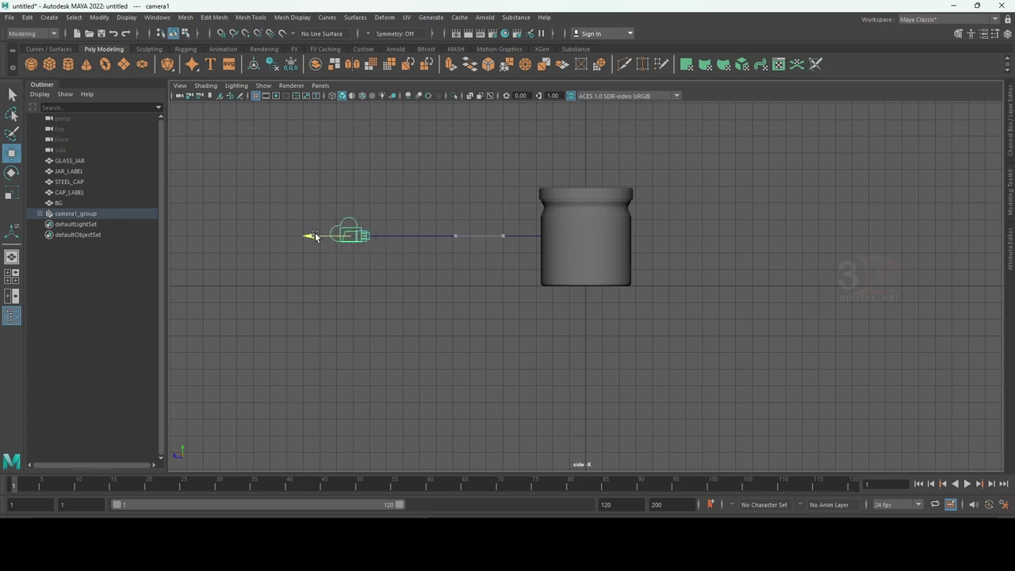
key("space")
key("space")
mouse_move(820, 256)
left_mouse_down("alt")
mouse_move(691, 254)
mouse_move(555, 276)
left_mouse_up("alt")
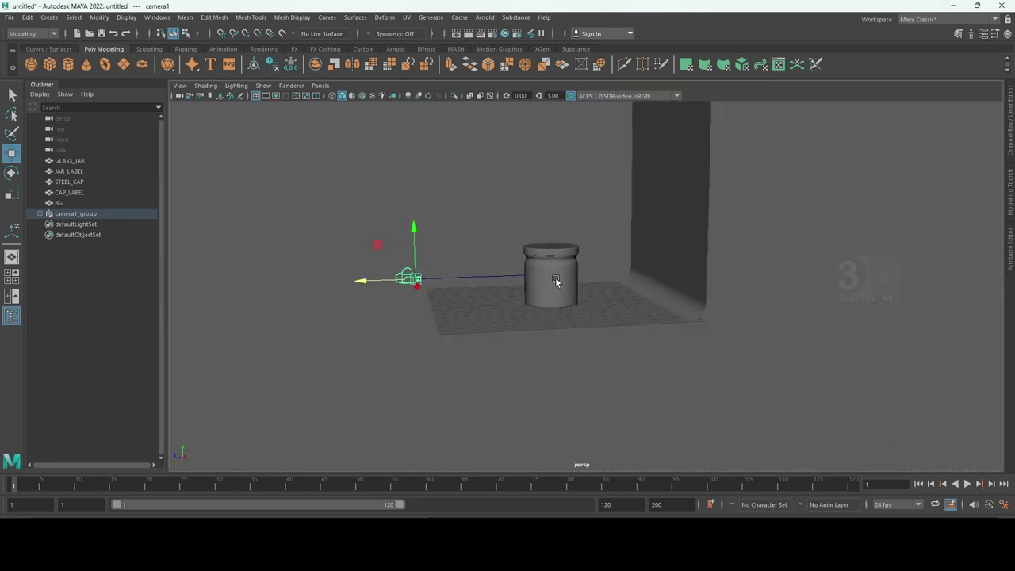
key("space")
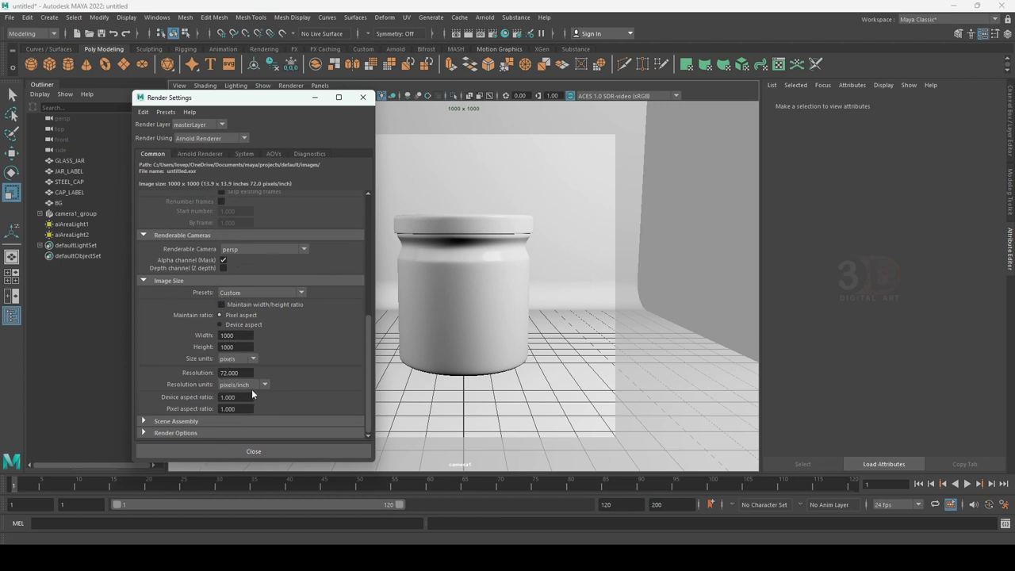
- Close Render Settings and launch Arnold RenderView from the Arnold menu
left_click(362, 97)
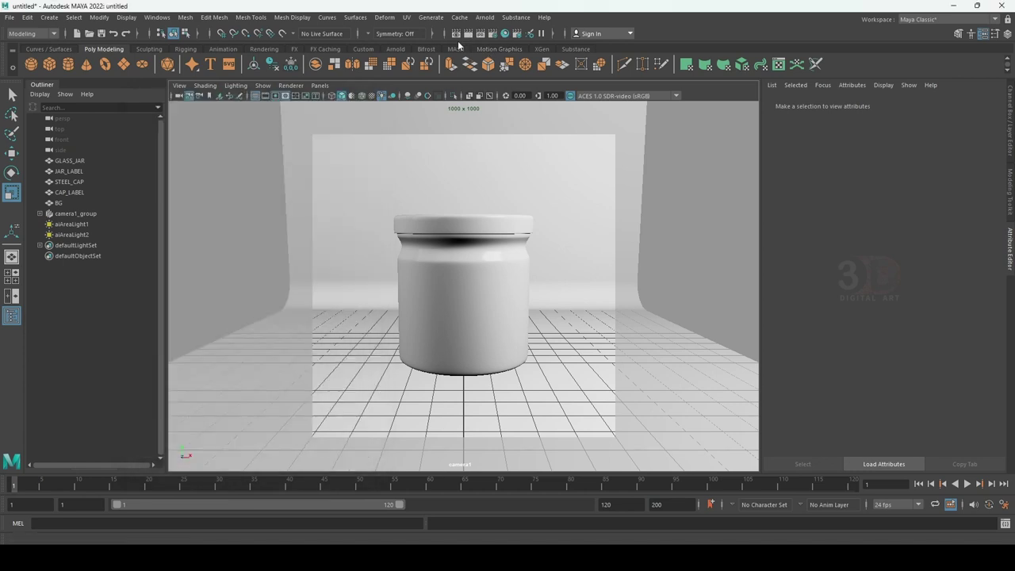
left_click(485, 16)
left_click(519, 48)
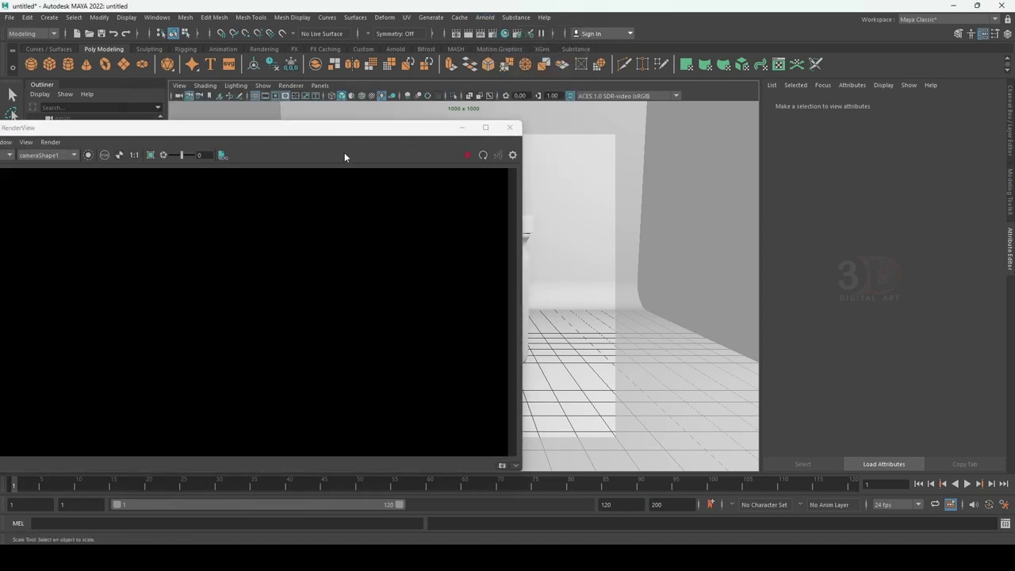
- Render the jar through cameraShape1 in an enlarged Arnold RenderView, then stop the render
left_click_drag(330, 131, 531, 89)
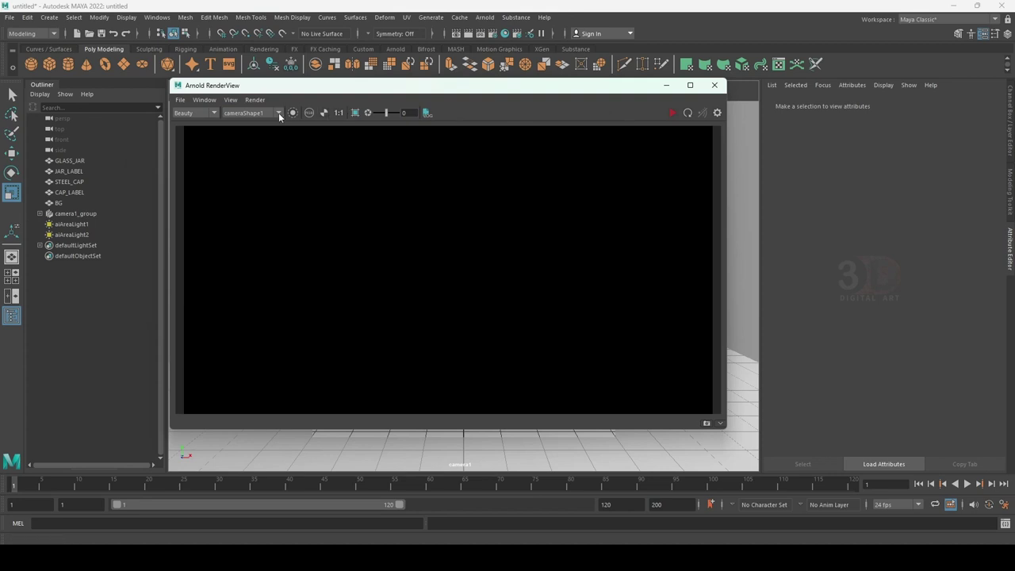
left_click(261, 123)
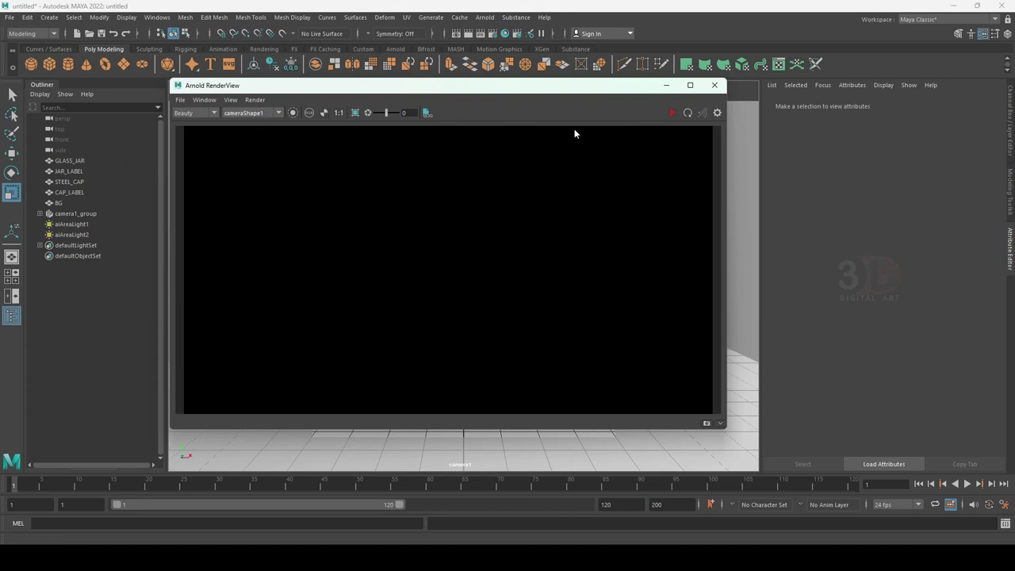
left_click(672, 113)
scroll(559, 357, "down", 3)
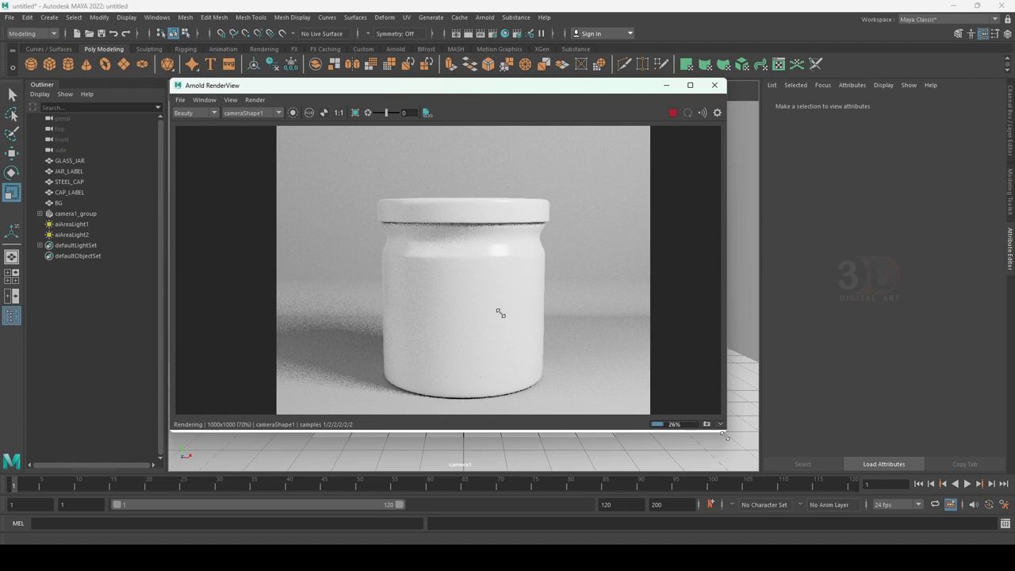
left_click_drag(724, 433, 744, 484)
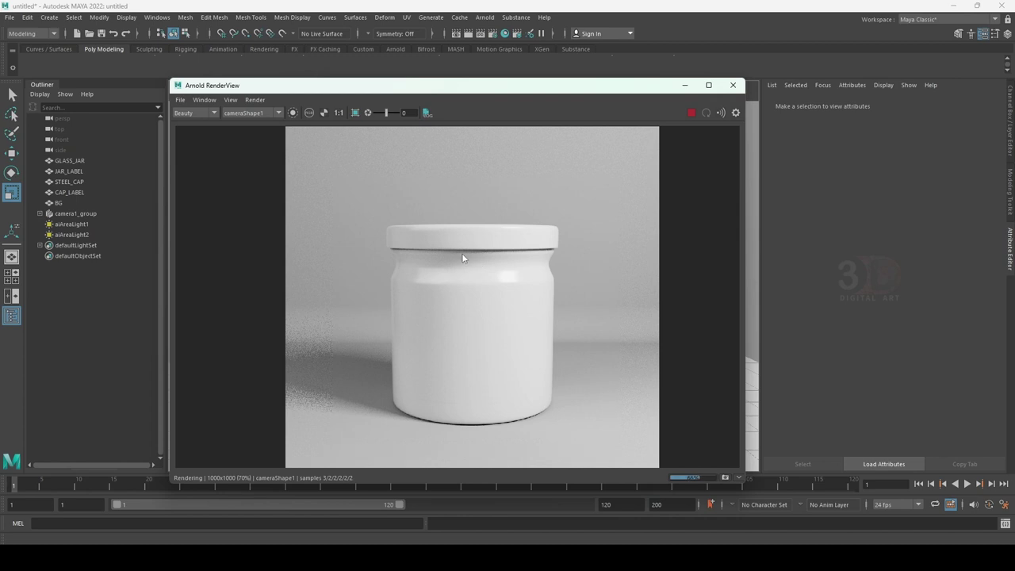
left_click(691, 111)
- Add a Denoiser OptiX imager under Post, then close Arnold RenderView
left_click(736, 112)
left_click(601, 152)
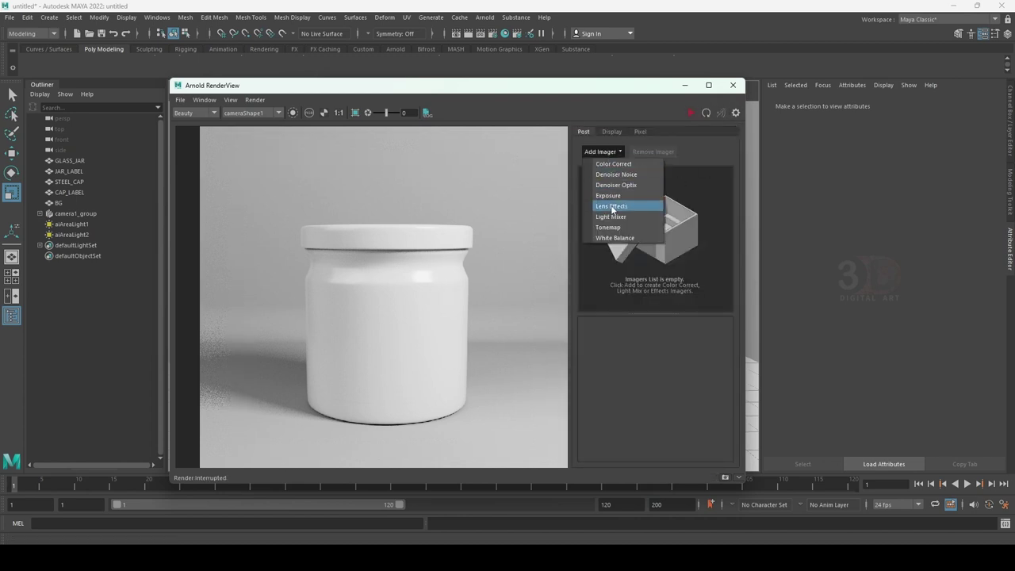
left_click(633, 187)
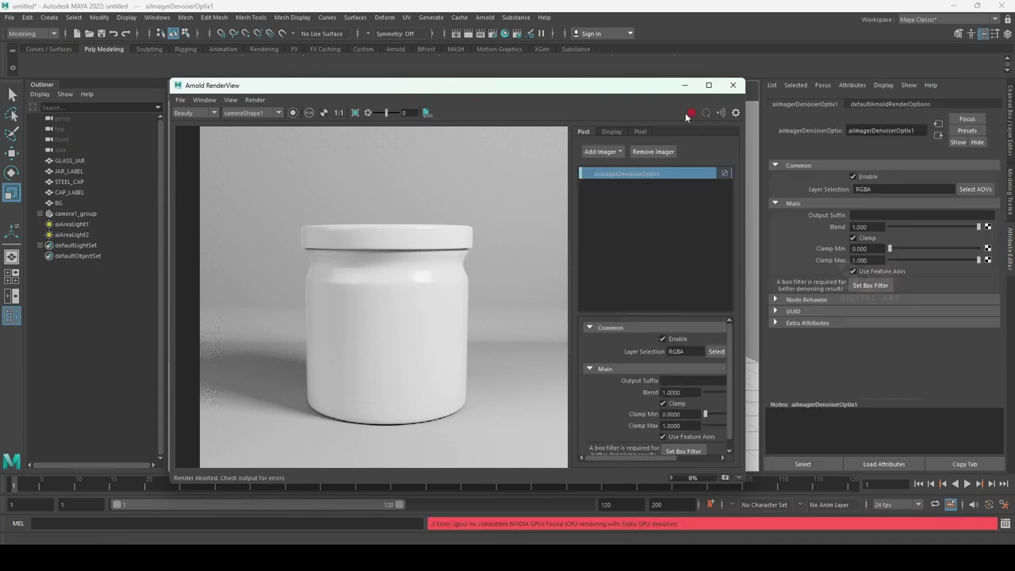
left_click(732, 85)
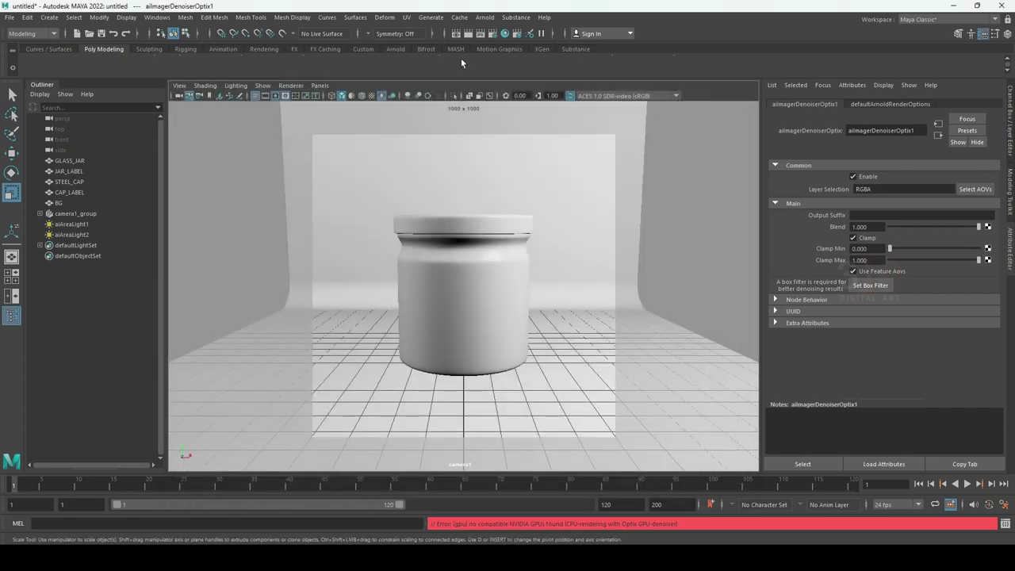
- Open and close Render Settings, then open Maya's Render View window
left_click(492, 34)
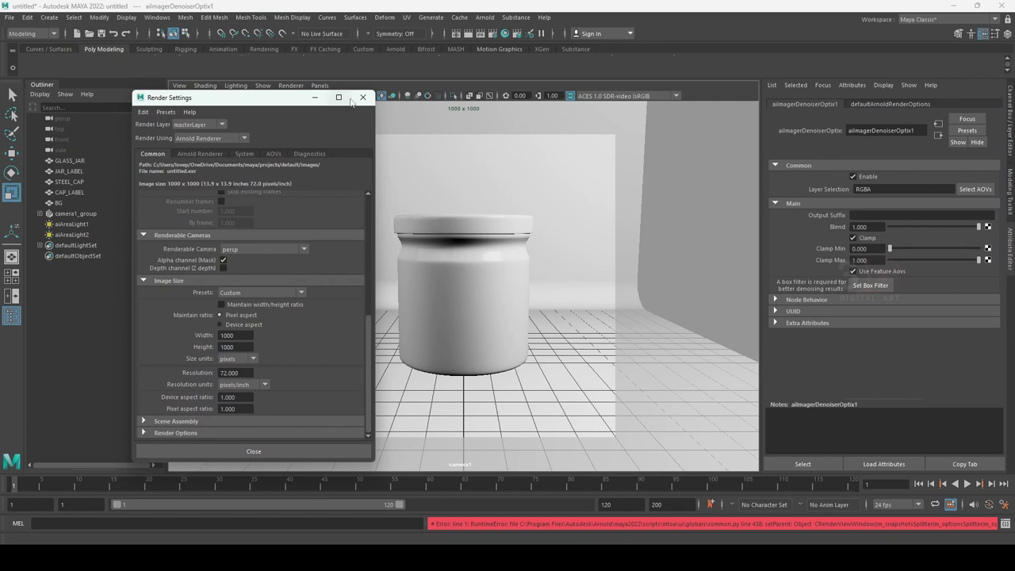
left_click(363, 97)
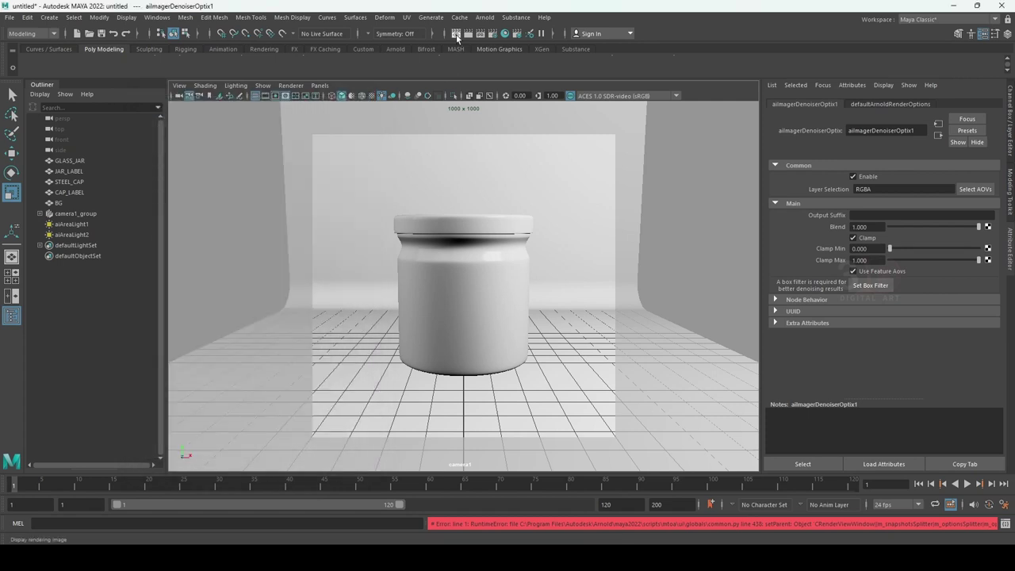
left_click(484, 16)
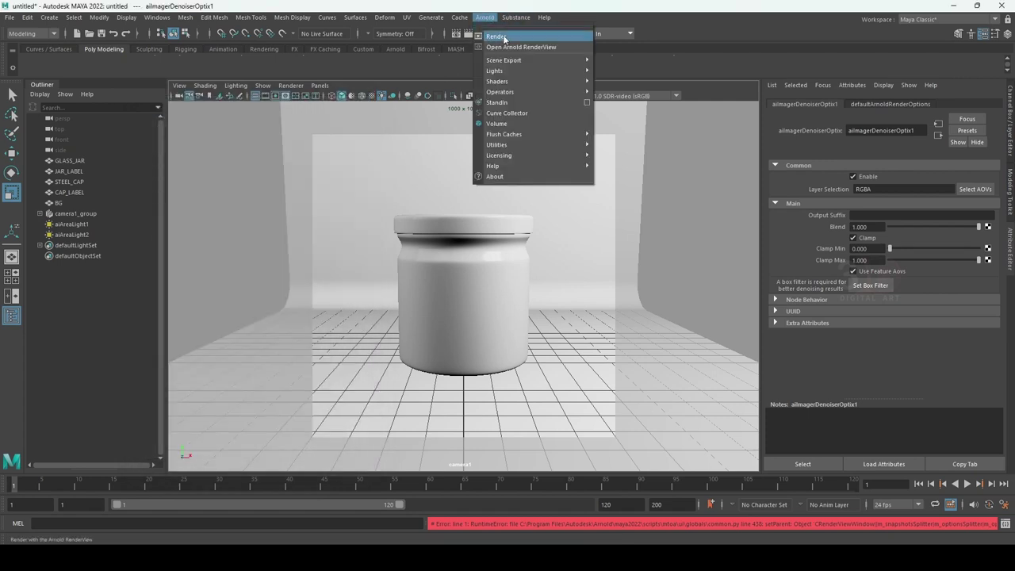
left_click(508, 28)
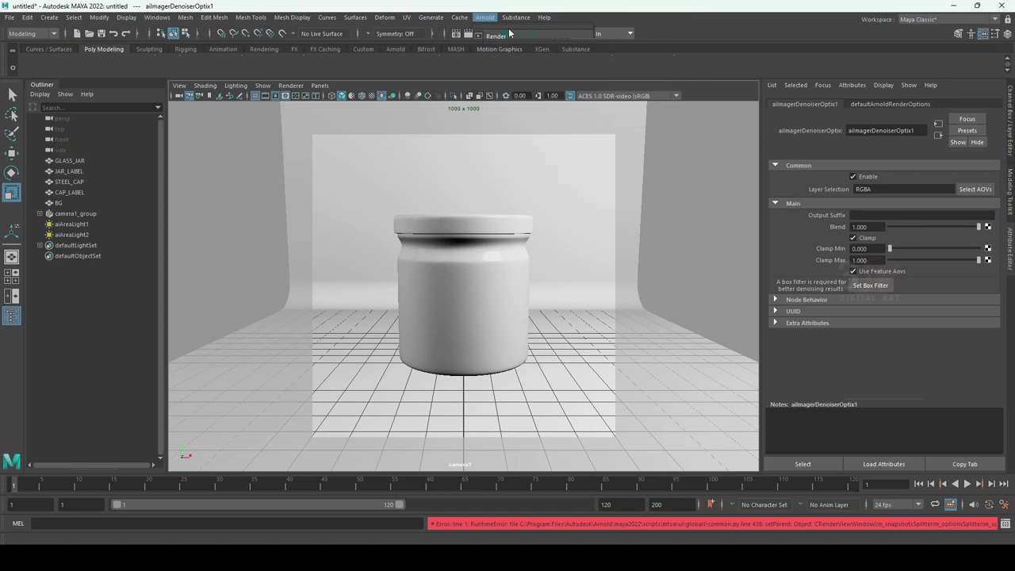
left_click(456, 34)
- Look through the Render View Options and Help menus, then enlarge it and move it right
left_click(232, 112)
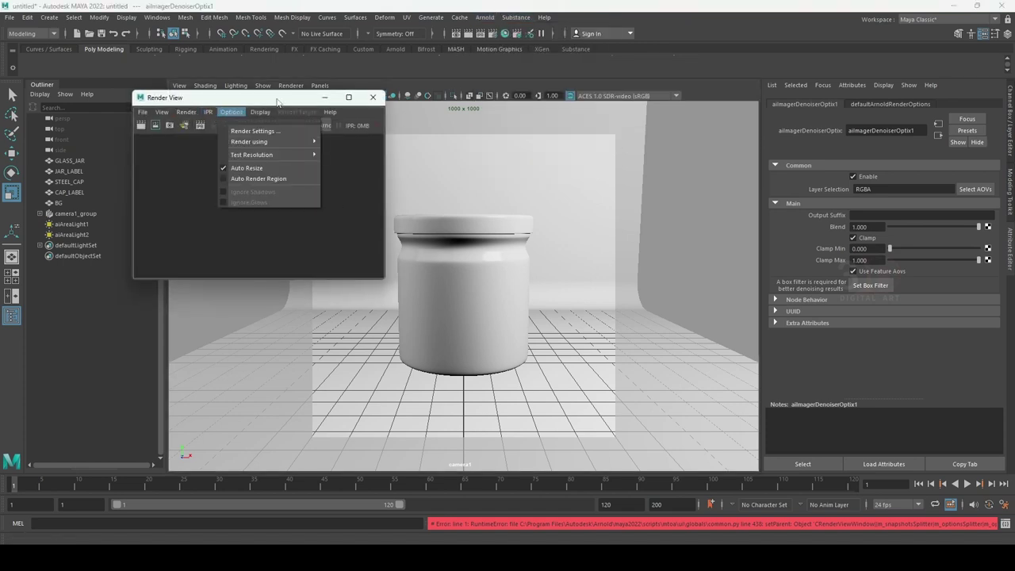
left_click(330, 112)
left_click(382, 284)
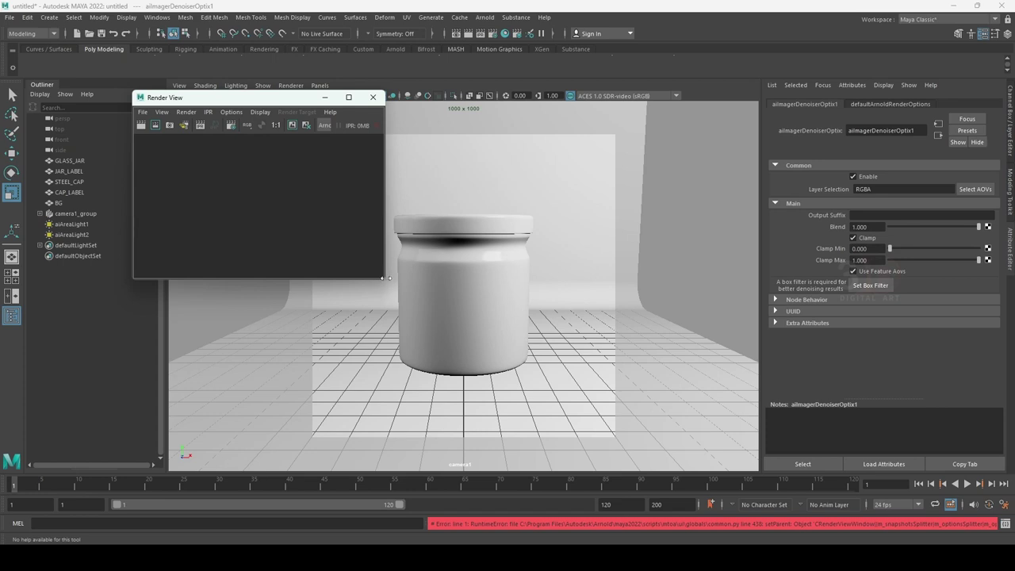
mouse_move(385, 283)
left_mouse_down()
mouse_move(432, 336)
mouse_move(555, 421)
left_mouse_up()
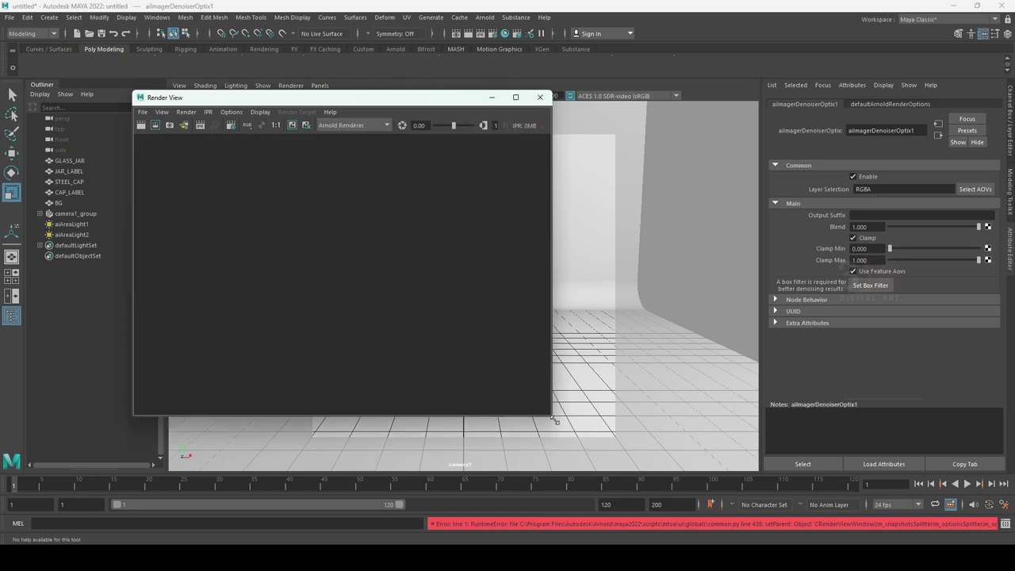
mouse_move(362, 104)
left_mouse_down()
mouse_move(743, 181)
mouse_move(699, 205)
left_mouse_up()
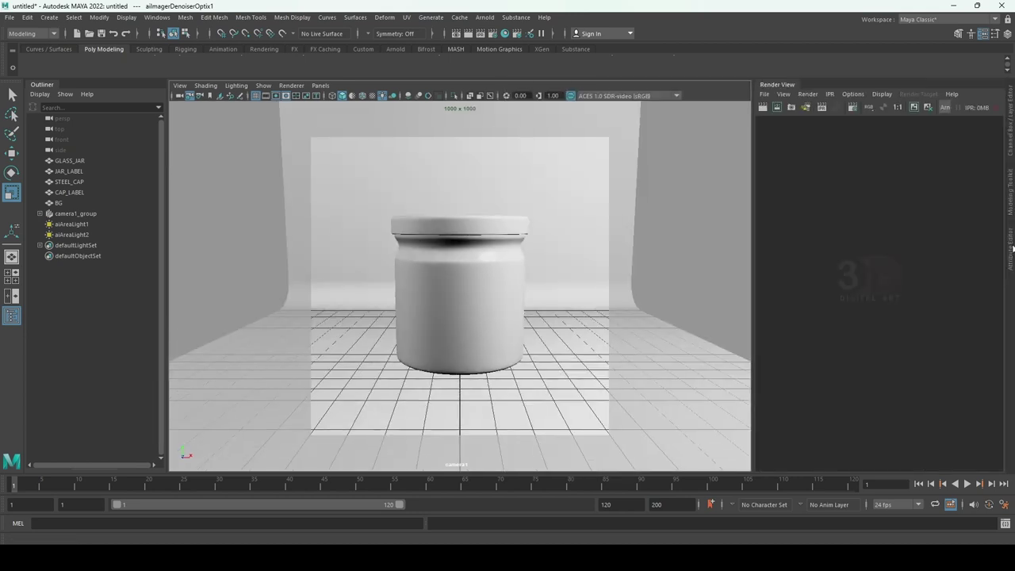
- Widen the Render View and render the scene from camera1
left_click(1010, 247)
left_click_drag(753, 197, 519, 232)
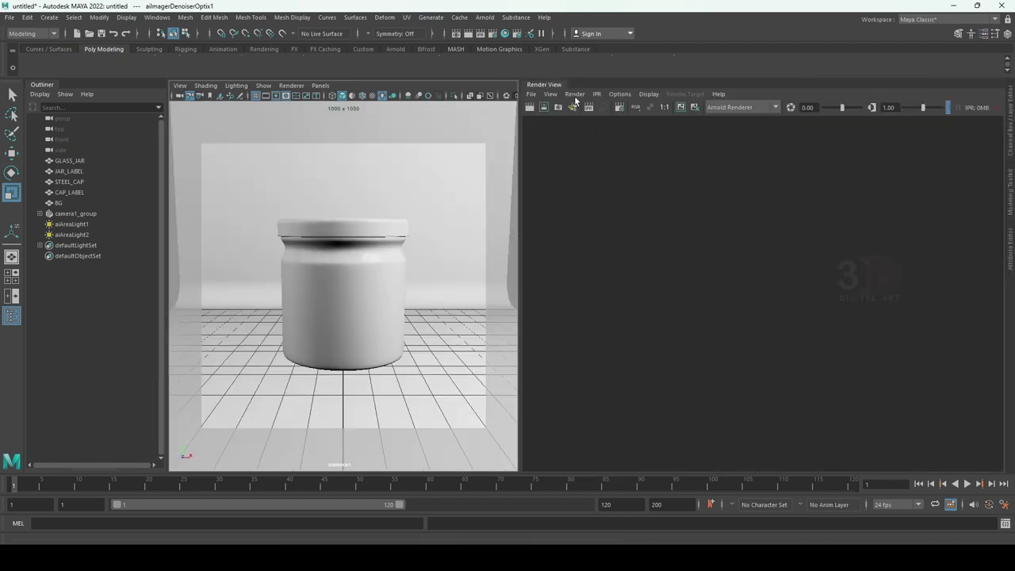
left_click(574, 93)
left_click(715, 172)
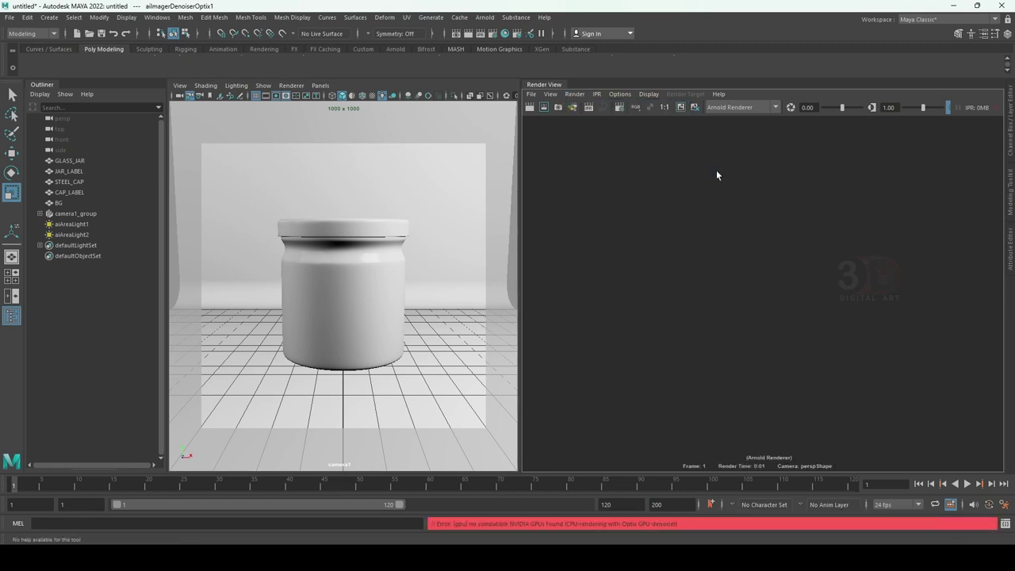
- Inspect defaultArnoldRenderOptions and Render Settings, then reopen Arnold RenderView
left_click(1011, 237)
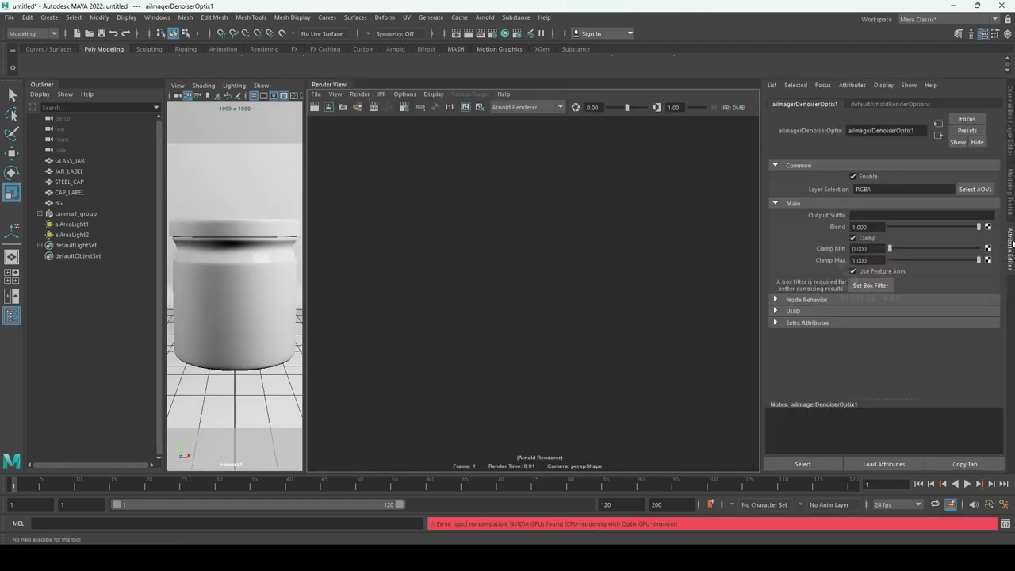
left_click(861, 102)
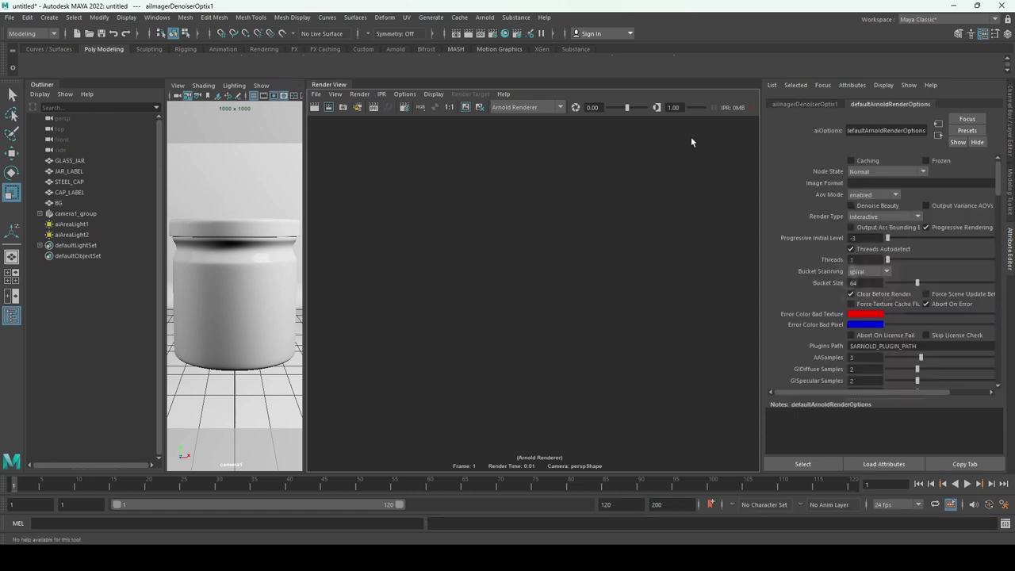
left_click(492, 34)
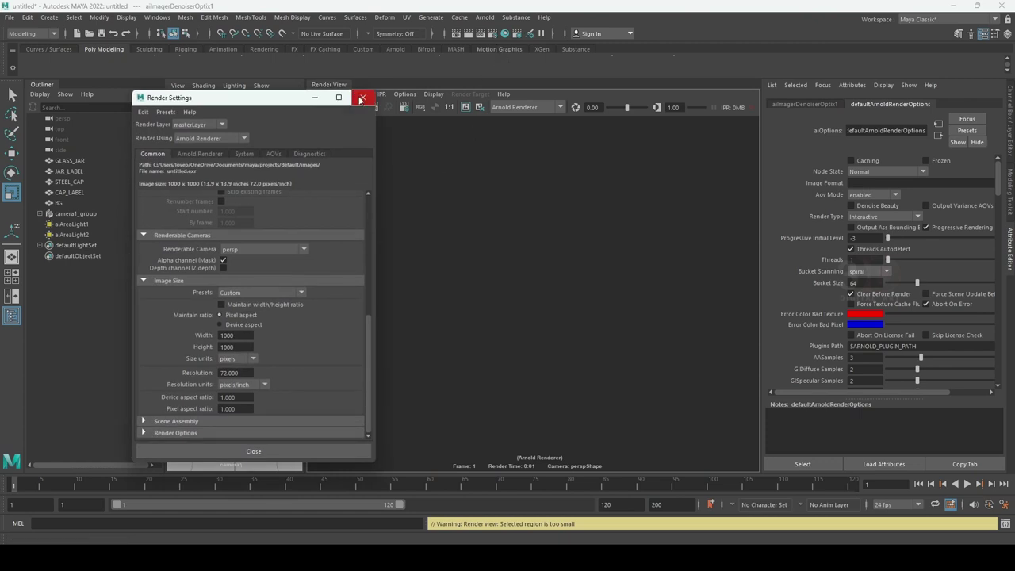
left_click(364, 97)
left_click(484, 17)
left_click(497, 37)
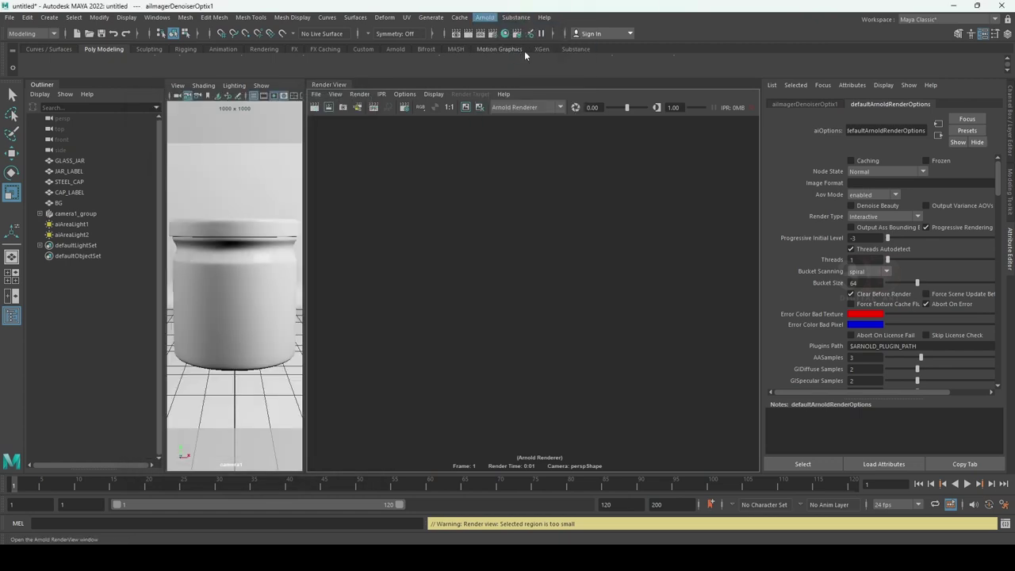
- Disable and remove the OptiX denoiser imager, then close Arnold RenderView
left_click(723, 174)
left_click(675, 172)
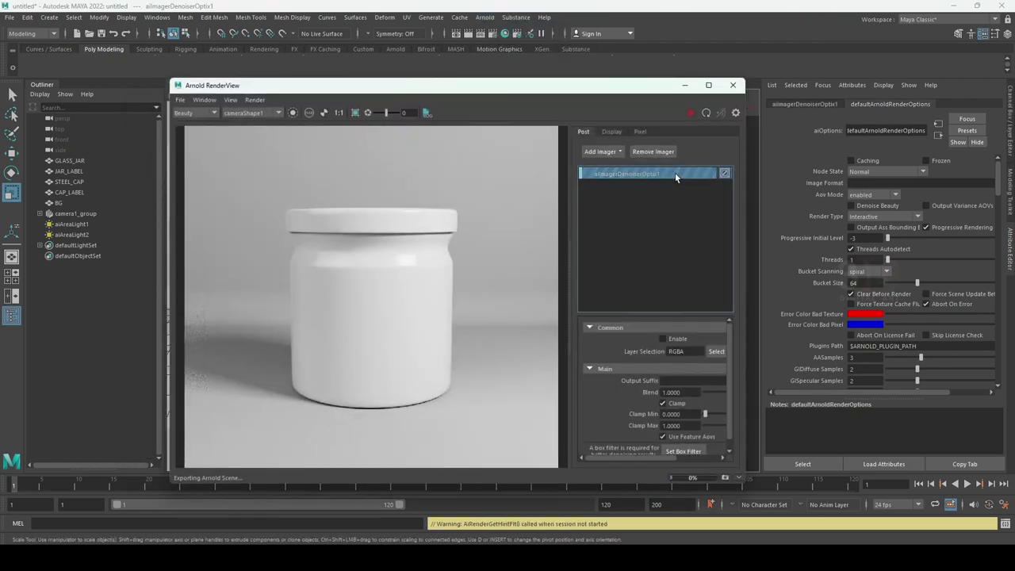
left_click(649, 151)
left_click(732, 85)
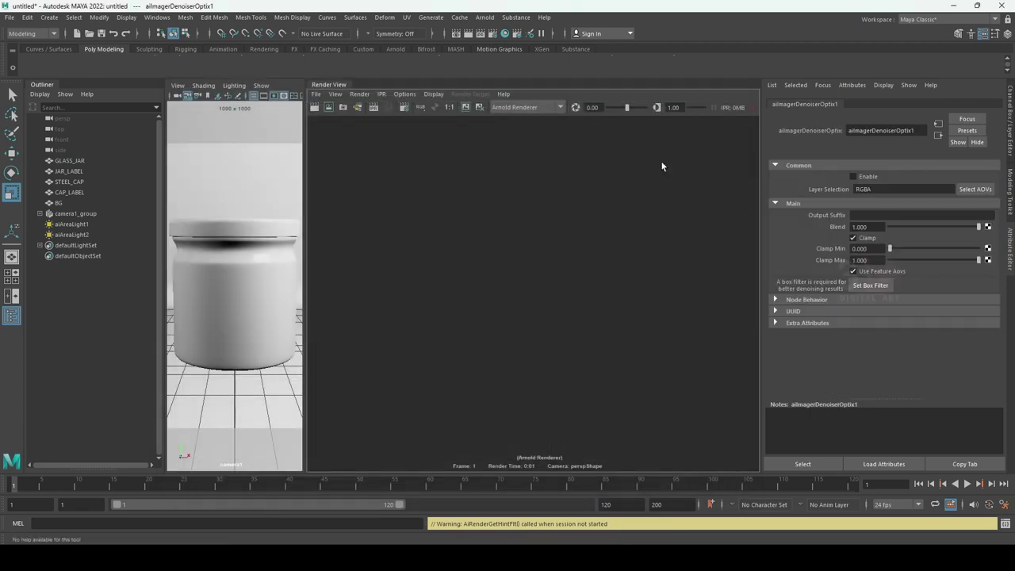
- Render the scene from camera1 in Maya's Render View
left_click(359, 94)
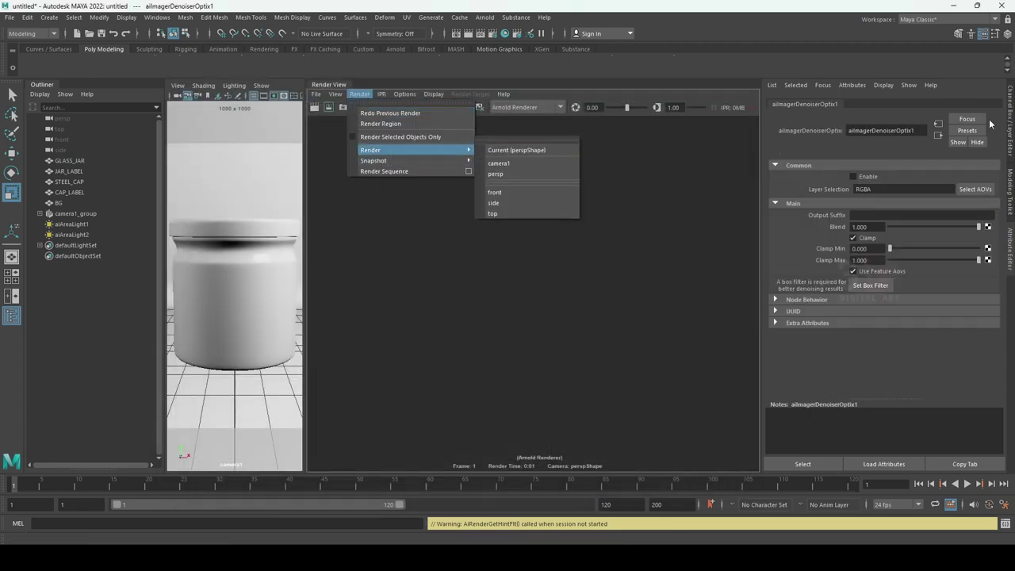
left_click(1011, 251)
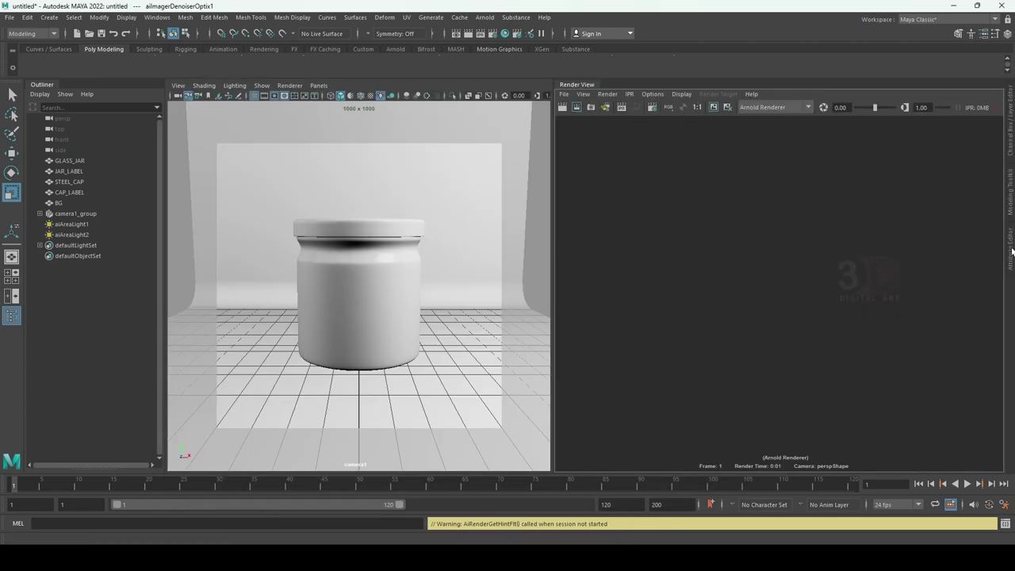
left_click(607, 93)
left_click(740, 163)
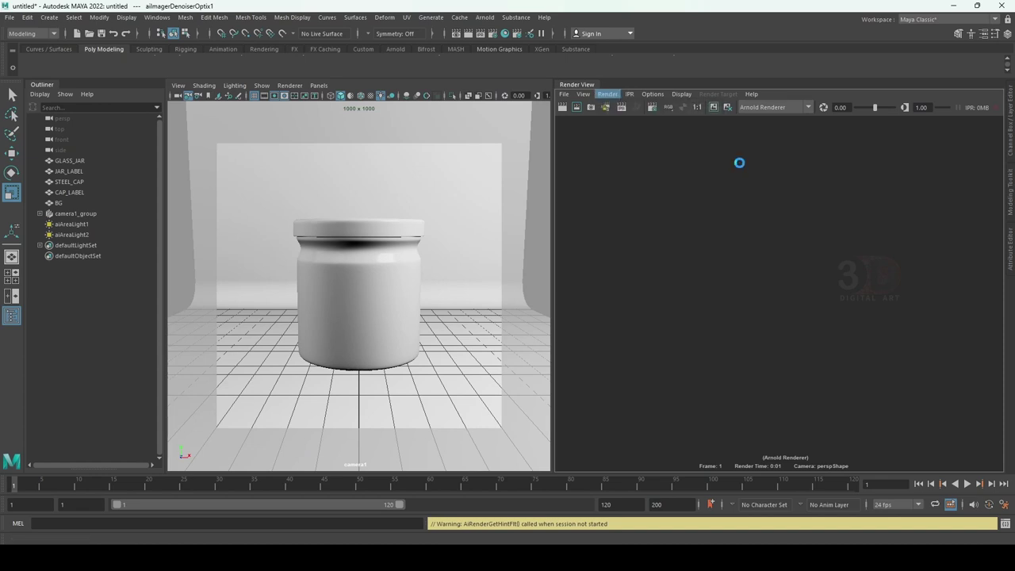